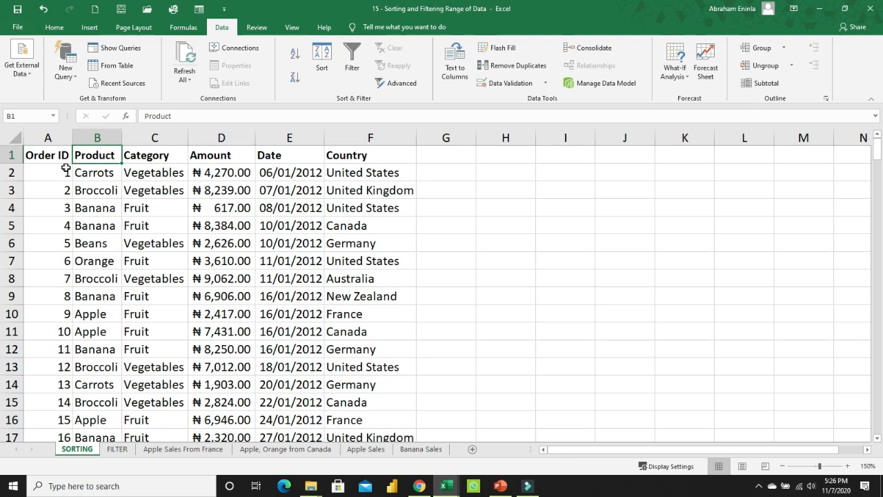
Step: Sort the order data by the Product column from A to Z
click(294, 57)
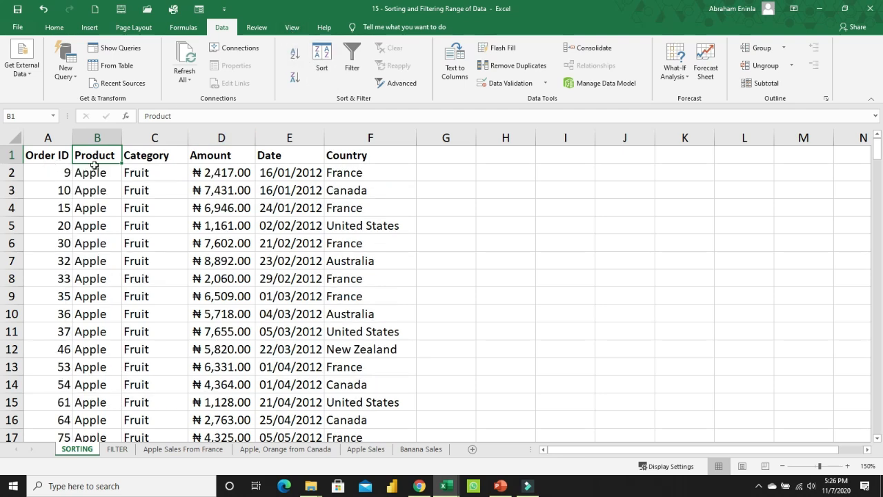
Step: Examine the Product column from its first record down through the Apple and Banana rows to check the sort order
click(101, 169)
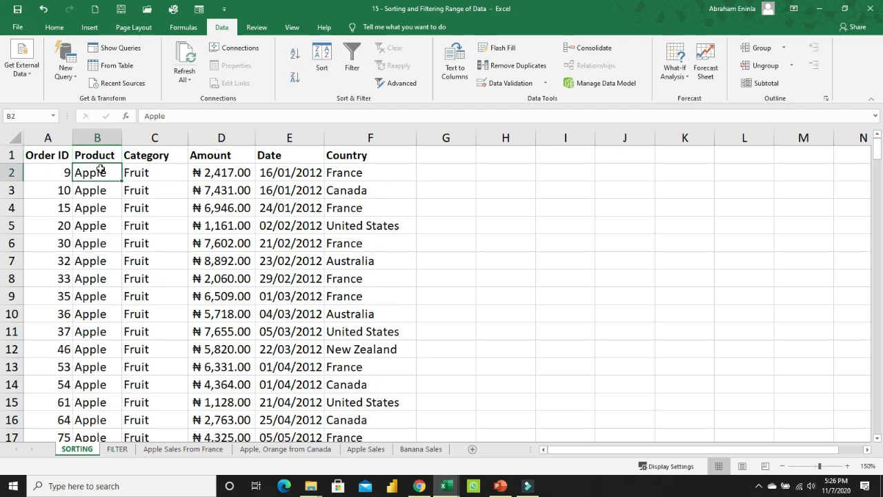
key(Down)
key(Down)
key(Down)
key(Down)
key(Down)
key(Down)
key(Down)
key(Down)
key(Down)
key(Down)
key(Down)
key(Down)
key(Down)
key(Down)
key(Down)
key(Down)
key(Down)
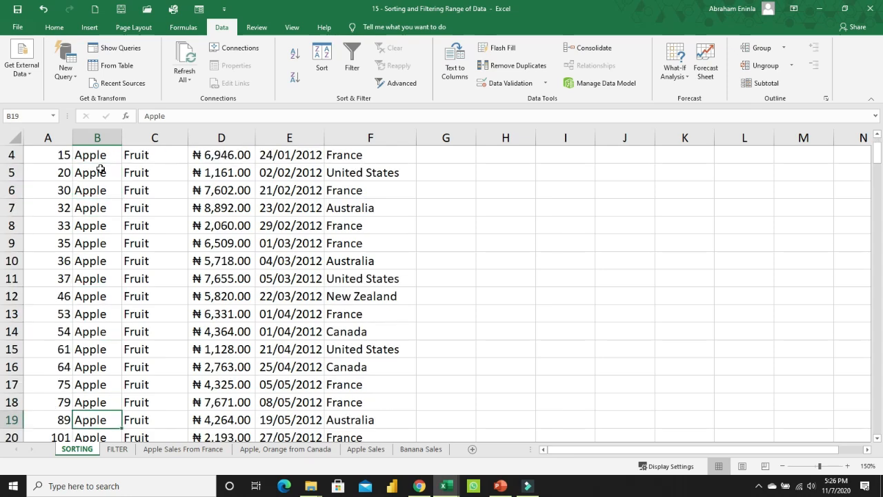
key(Down)
key(Down)
key(Down)
key(Down)
key(Down)
key(Down)
key(Down)
key(Down)
key(Down)
key(Down)
key(Down)
key(Down)
key(Down)
key(Down)
key(Down)
key(Down)
key(Down)
key(Down)
key(Down)
key(Down)
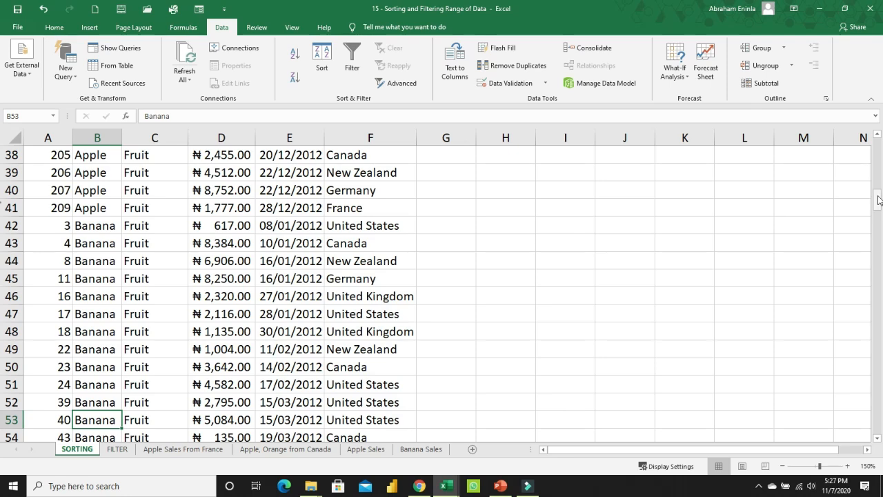
drag(877, 198, 878, 145)
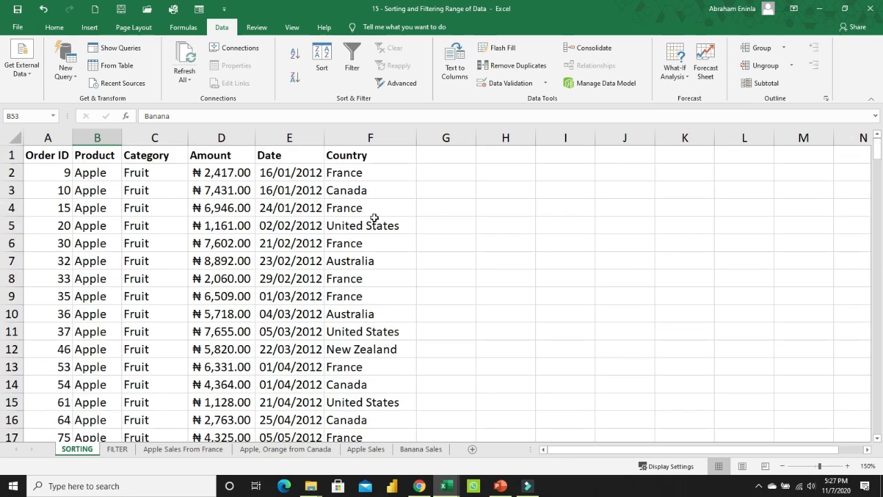
Step: Sort the order data by the Product column in descending order, from Z to A
click(89, 183)
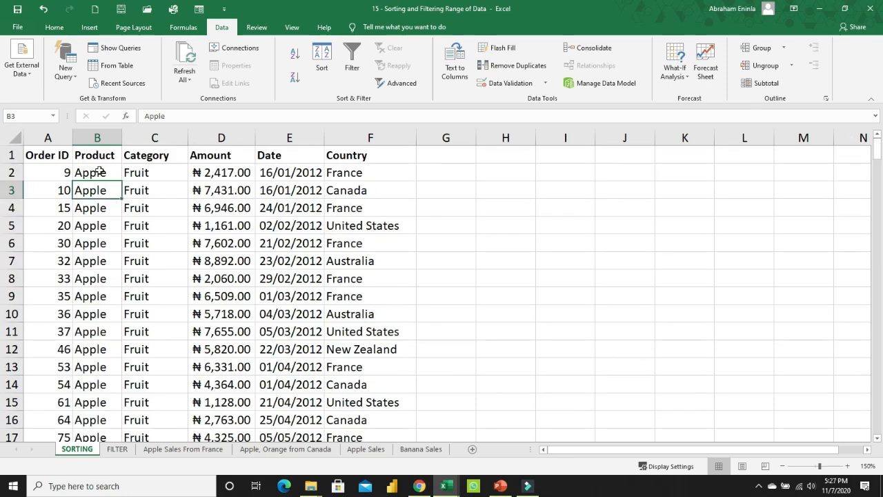
click(100, 171)
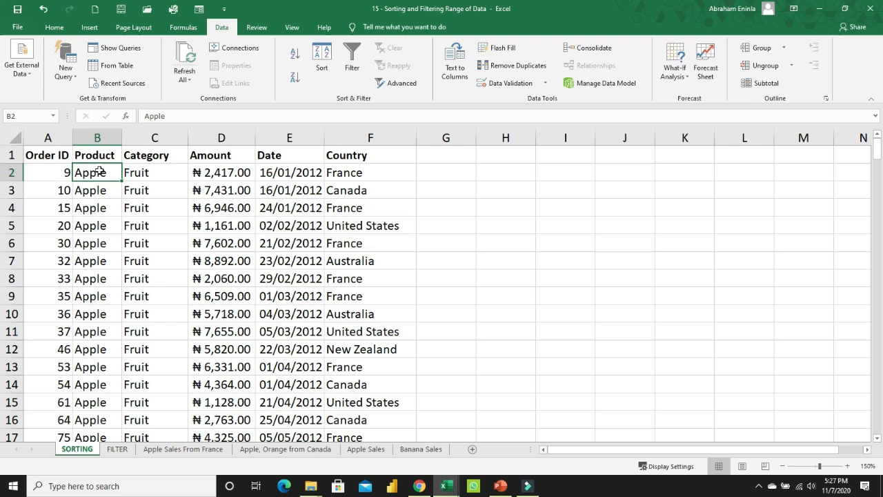
click(294, 78)
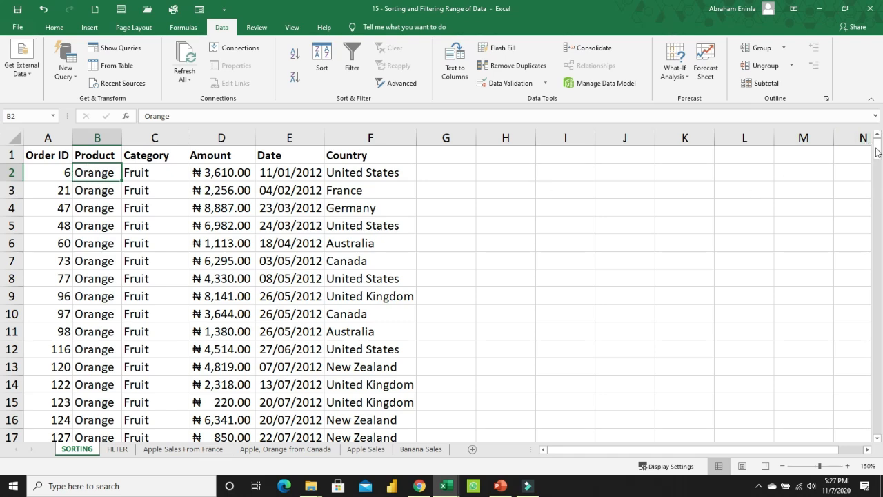
mouse_move(877, 149)
mouse_down()
mouse_move(868, 467)
mouse_move(877, 149)
mouse_up()
click(102, 157)
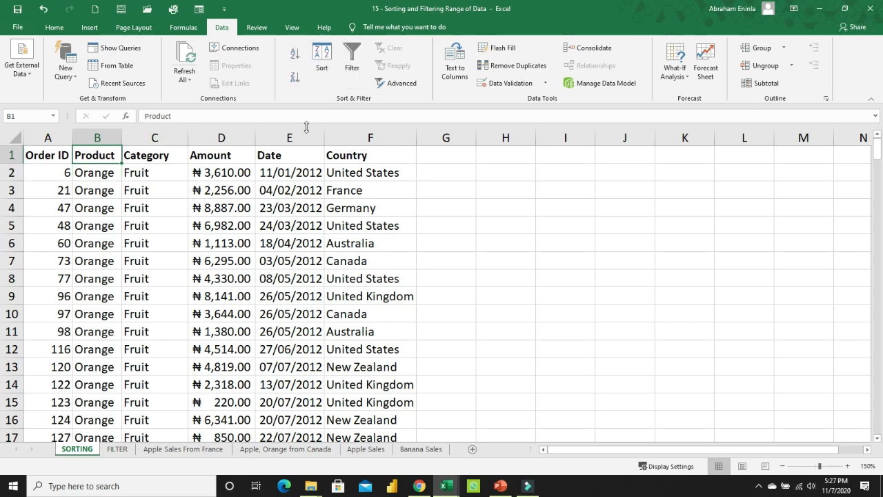
Step: Sort the order data by the Order ID column from smallest to largest
click(49, 154)
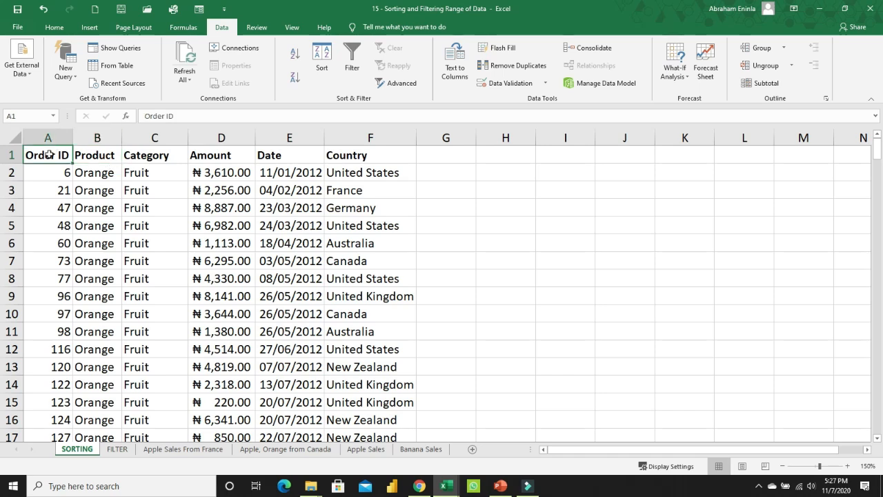
click(295, 55)
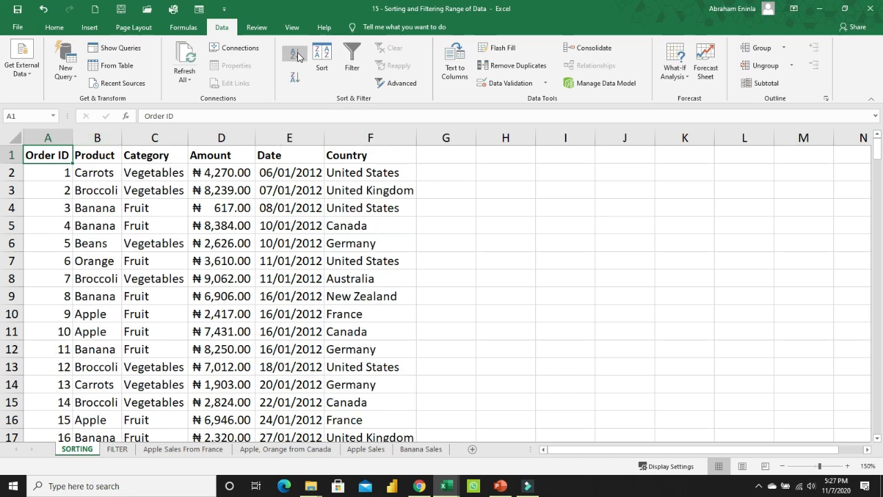
click(61, 173)
click(61, 192)
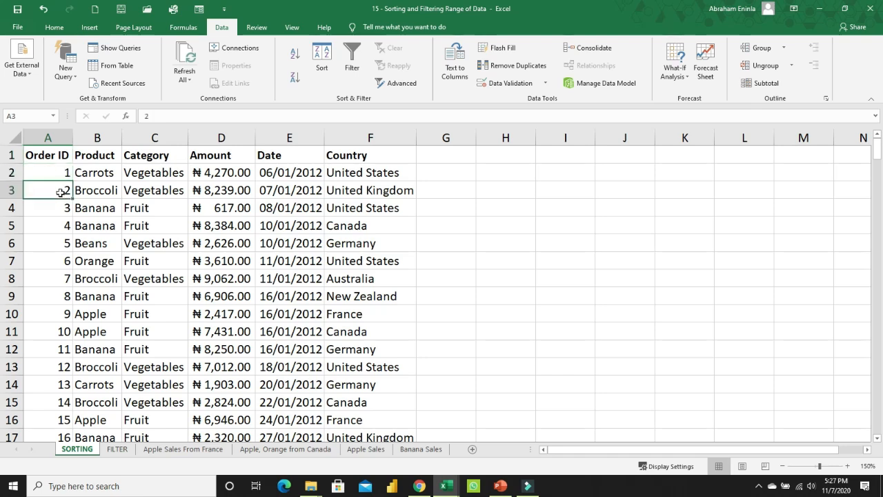
click(62, 178)
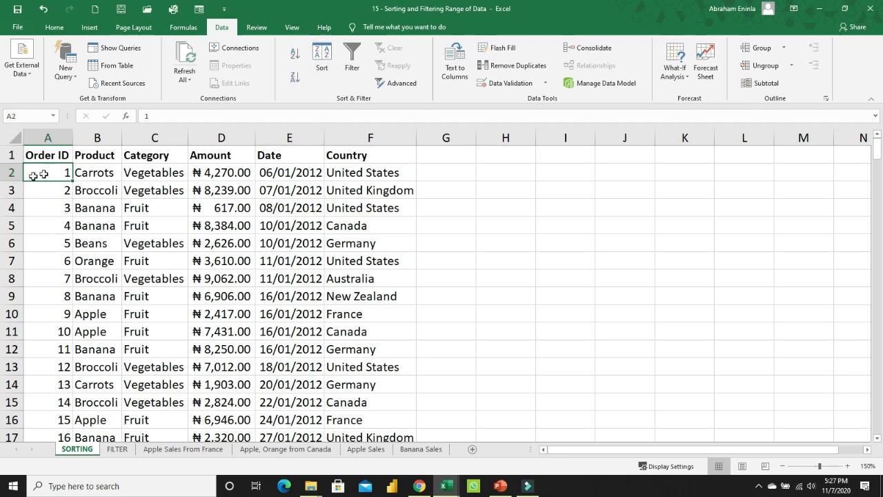
click(52, 158)
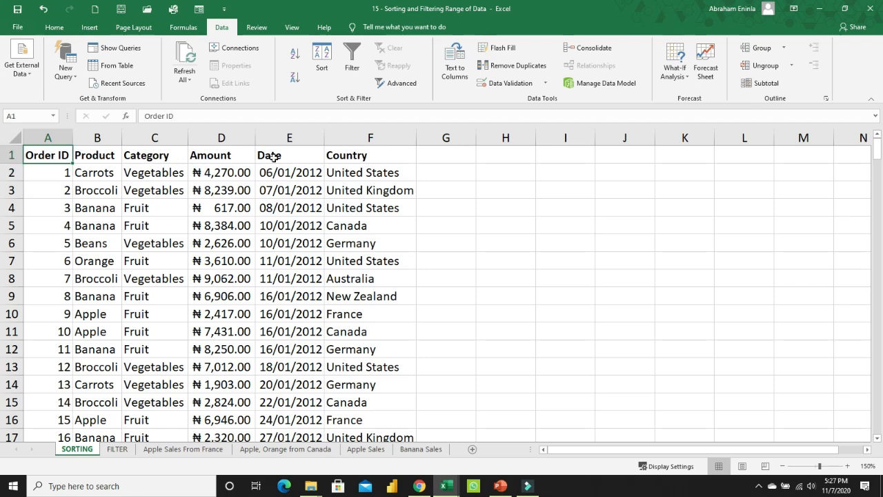
Step: Start a custom multi-level sort of the order data with Product as the first sort column, ordered A to Z
click(104, 157)
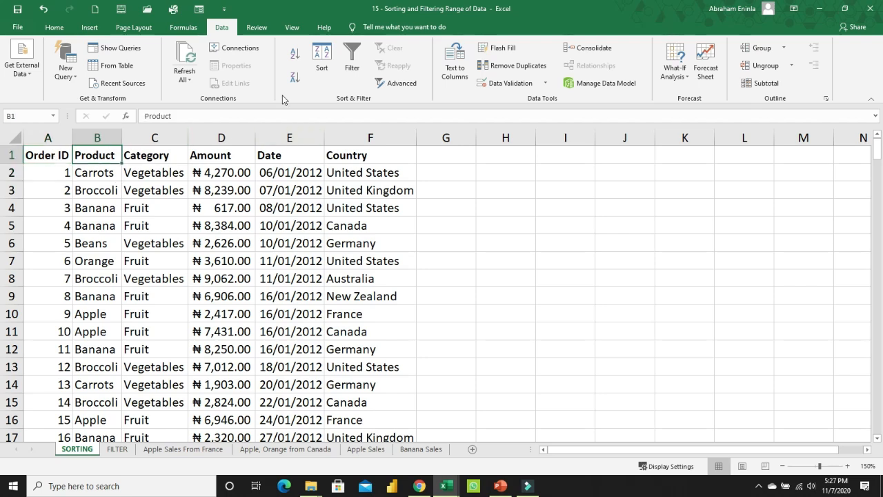
click(325, 63)
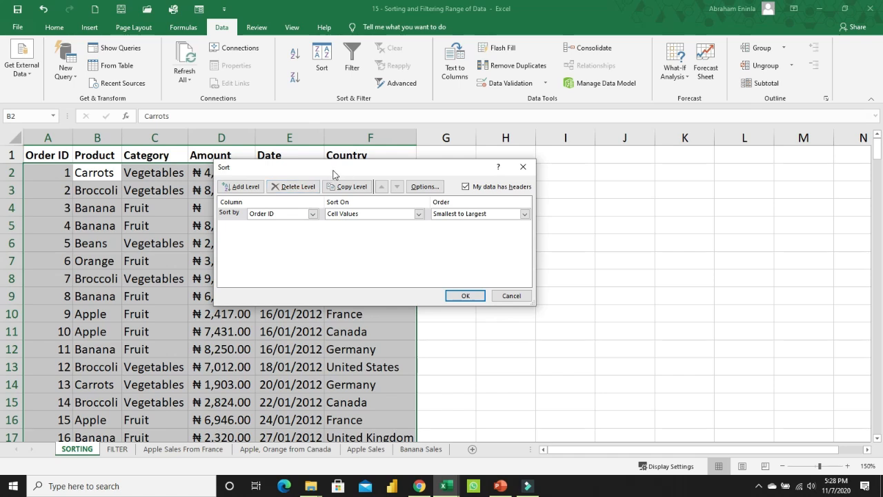
drag(345, 172, 574, 160)
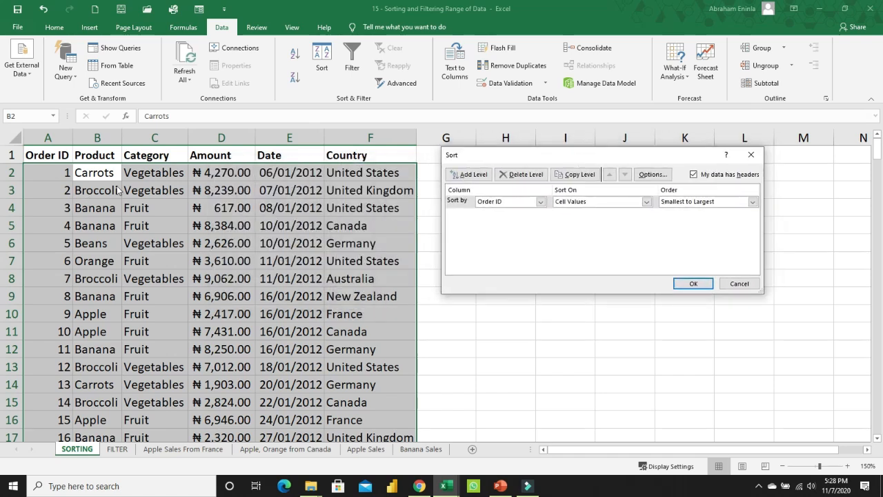
click(542, 201)
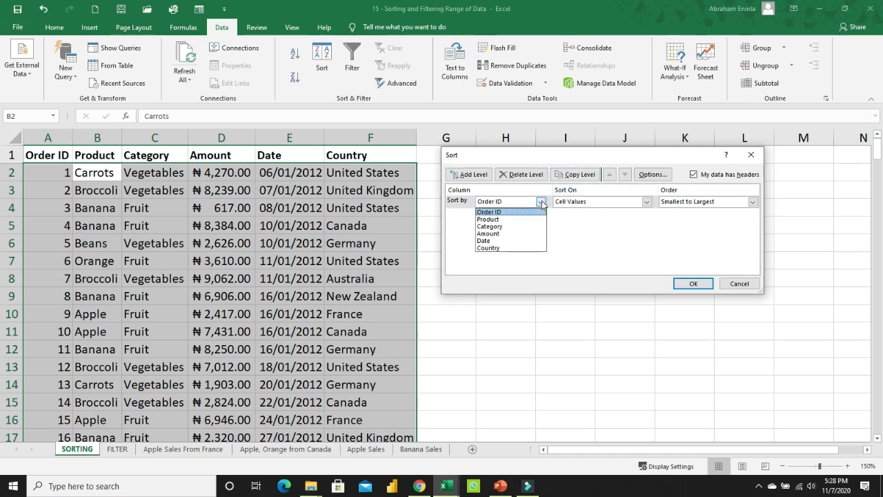
click(489, 219)
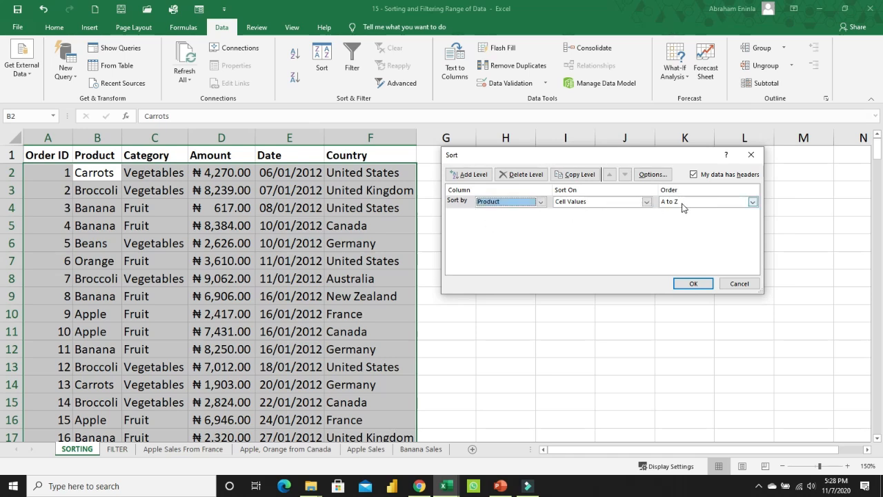
Step: Add a second sort level on Country by cell values, ordered A to Z
click(474, 176)
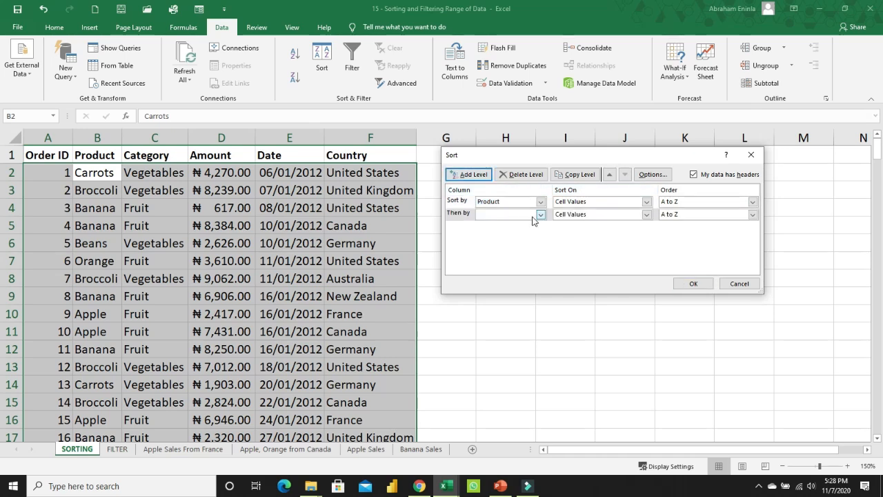
click(539, 216)
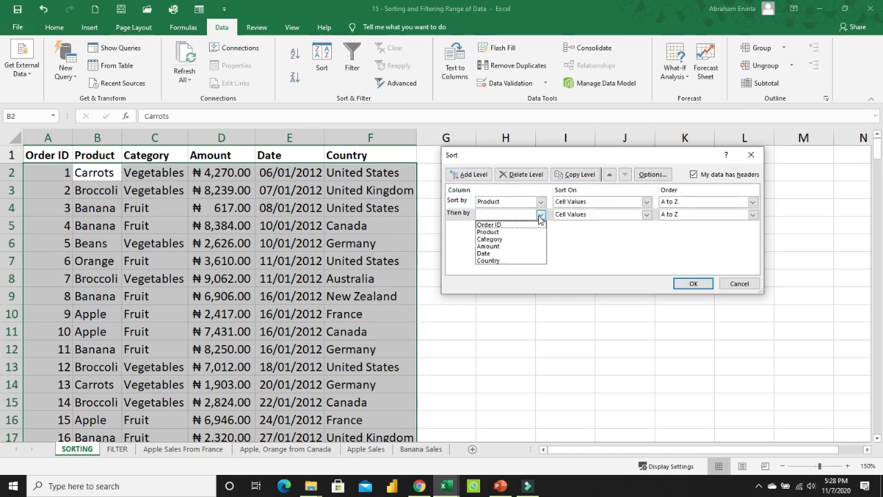
click(502, 262)
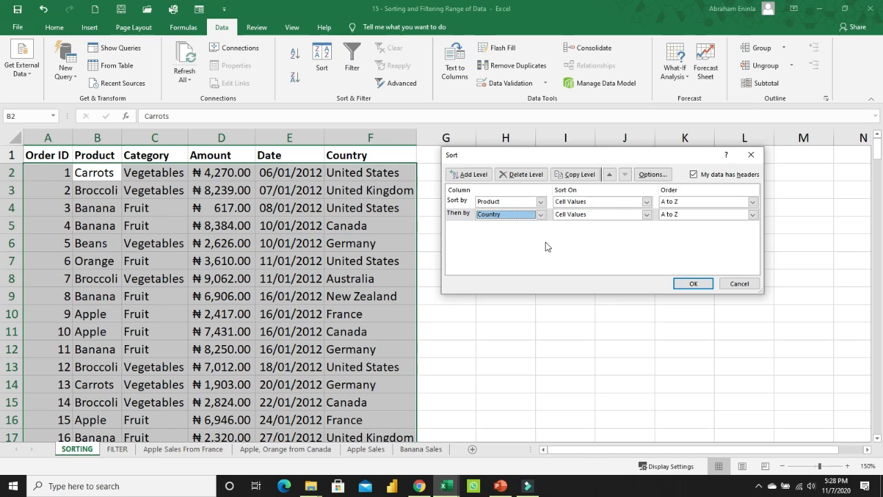
Step: Add a third sort level on Amount, ordered Largest to Smallest, and apply the custom sort
click(467, 174)
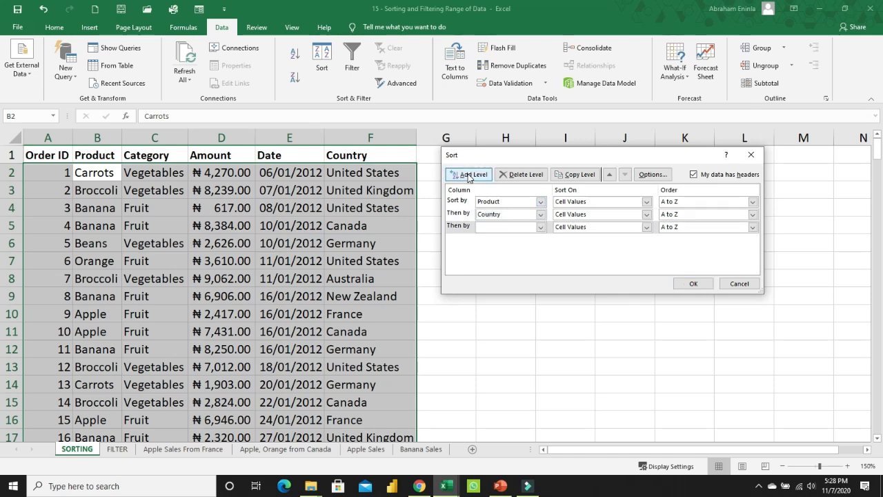
click(540, 227)
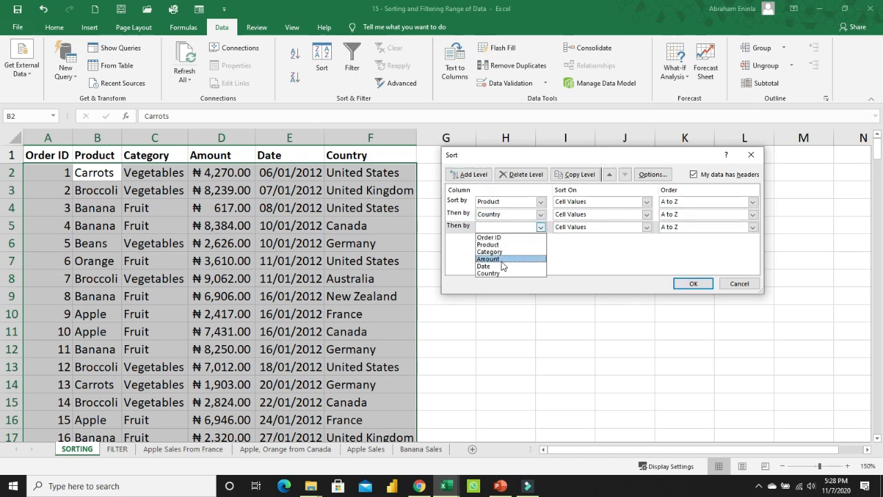
click(502, 259)
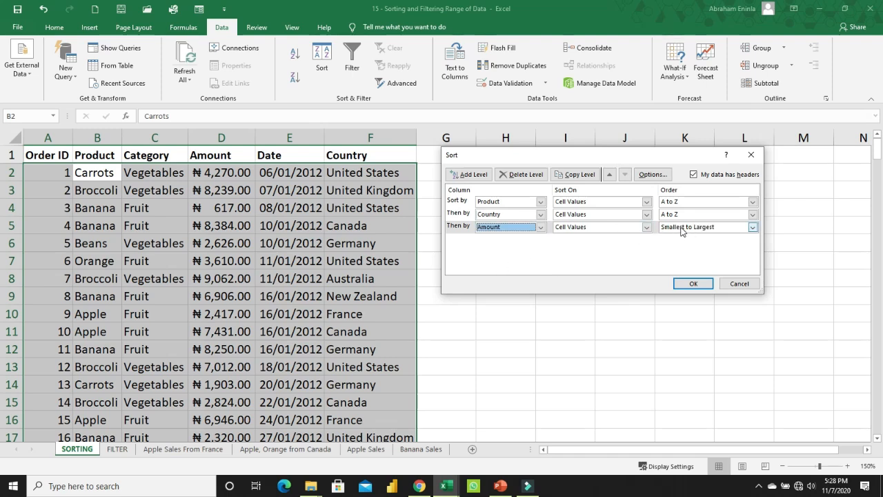
click(752, 227)
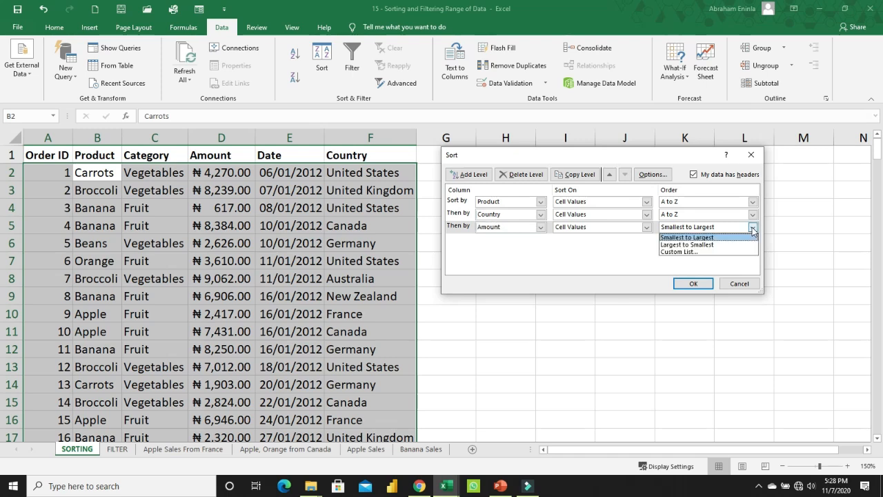
click(717, 244)
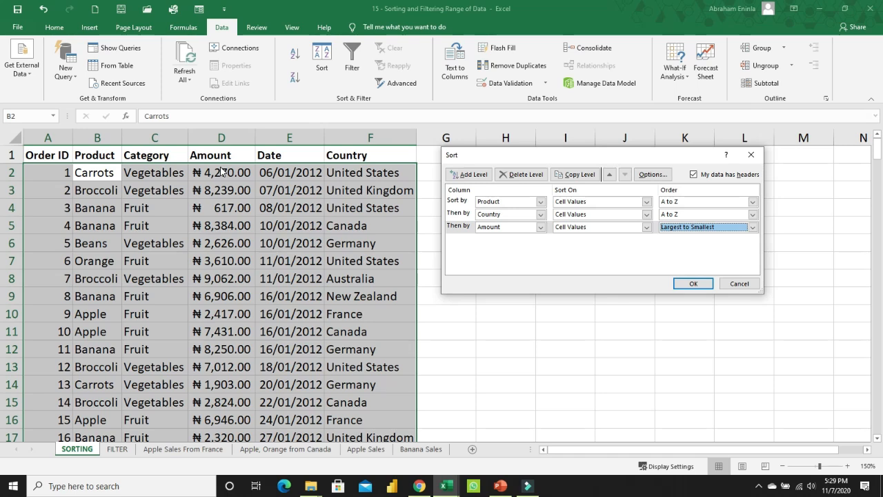
click(694, 284)
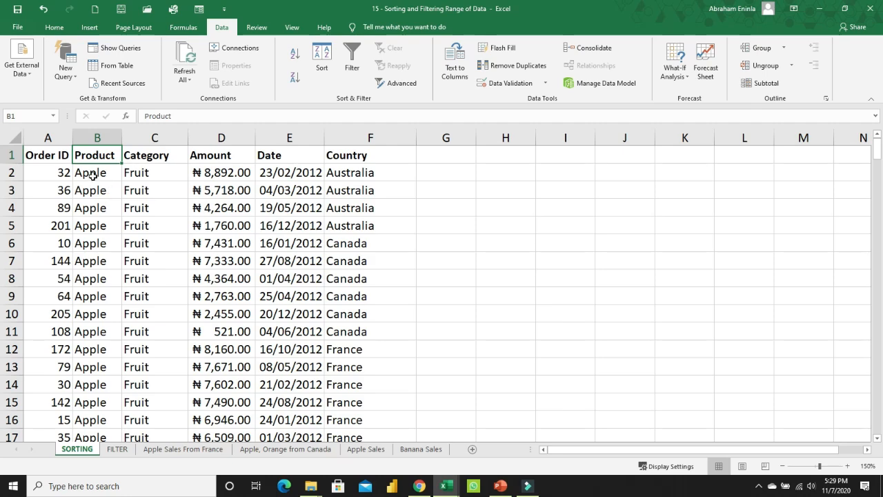
Step: Examine the Apple rows to check how countries and amounts are ordered within the product
drag(93, 174, 90, 338)
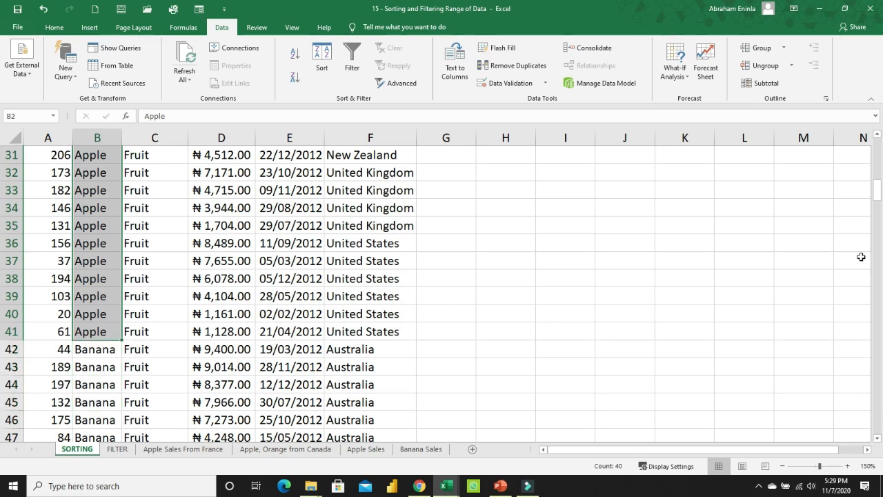
drag(875, 199, 877, 197)
drag(877, 194, 877, 144)
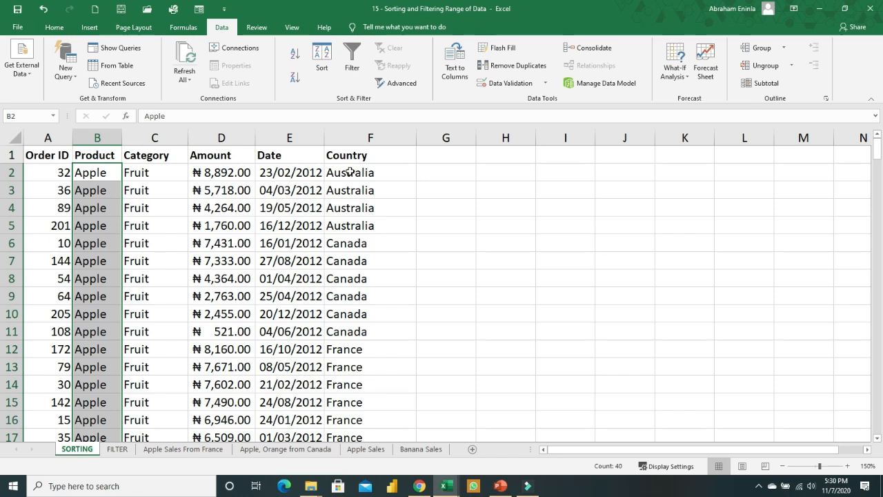
drag(348, 173, 362, 191)
drag(368, 222, 370, 226)
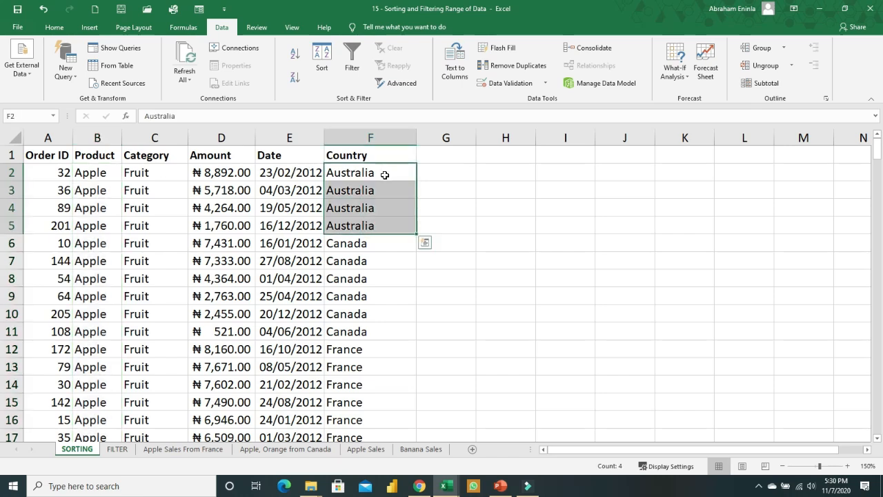
click(235, 174)
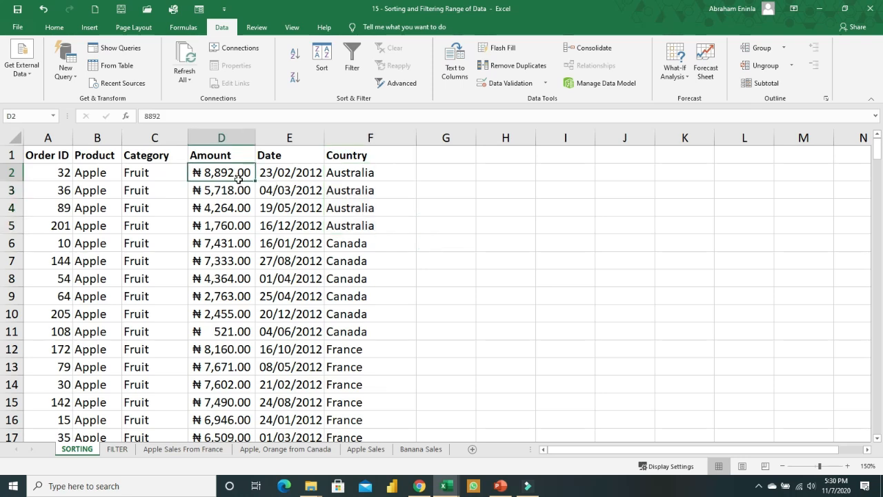
drag(238, 179, 242, 222)
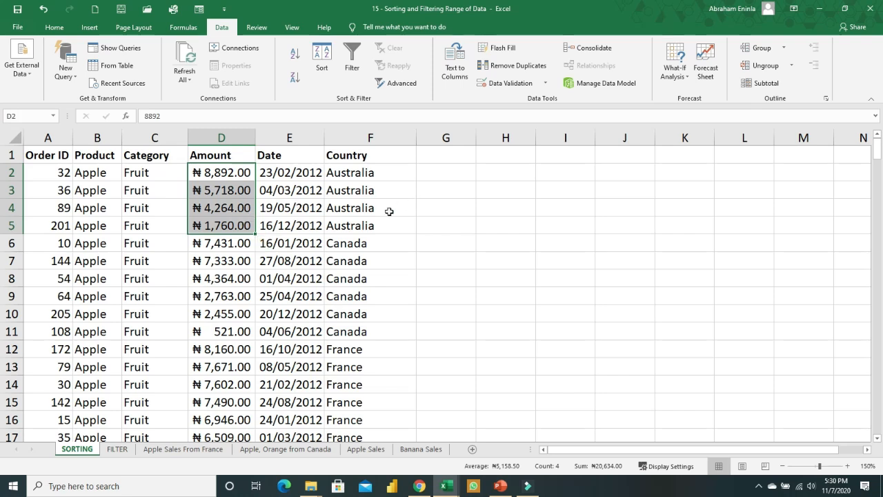
click(354, 225)
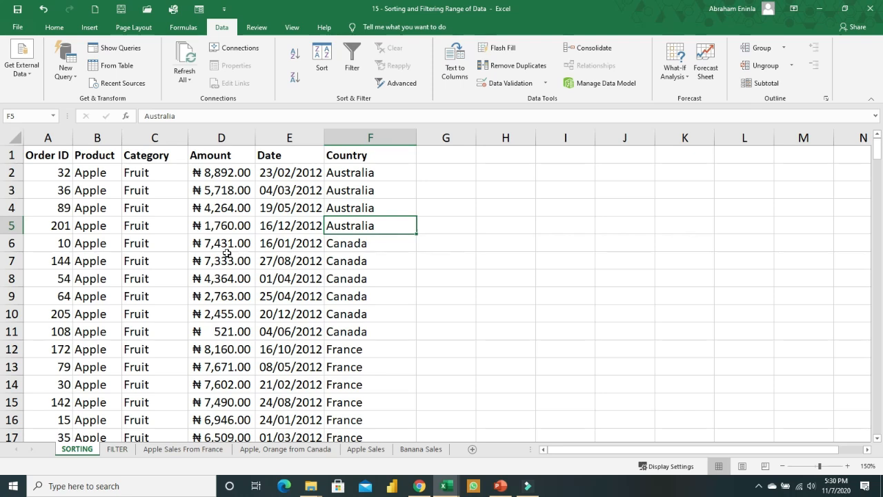
drag(99, 246, 100, 308)
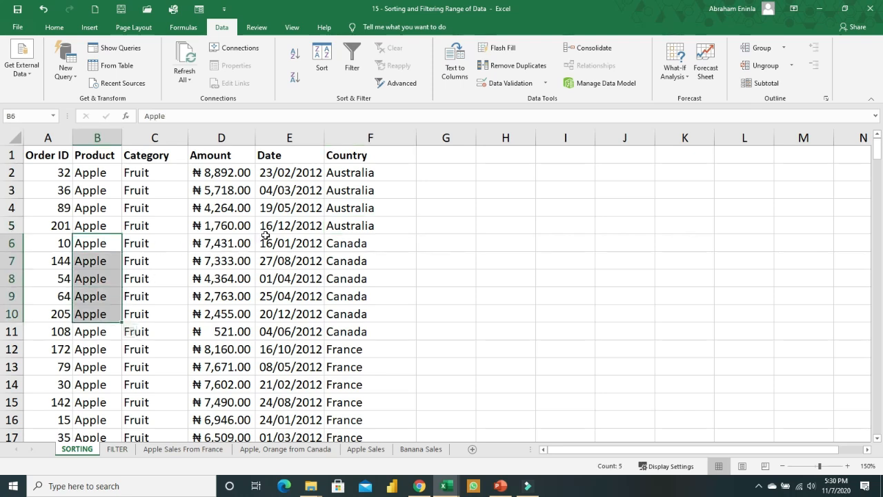
Step: Examine the amounts of the Canada orders within the Apple rows
drag(336, 245, 358, 330)
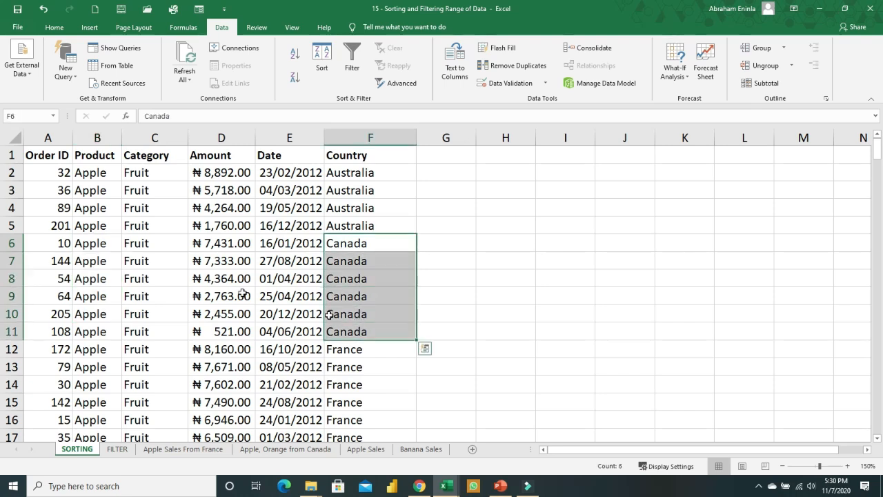
drag(222, 242, 233, 327)
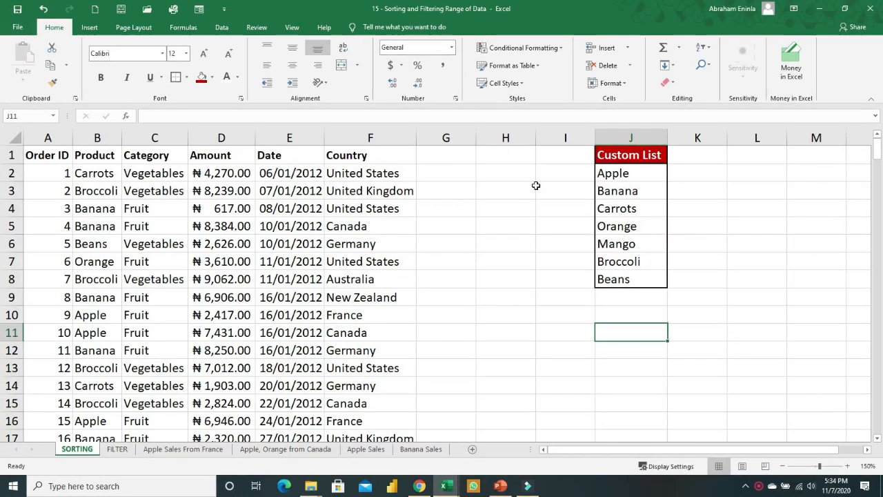
Step: Sort the order data by Product from A to Z, and undo that sort
click(634, 177)
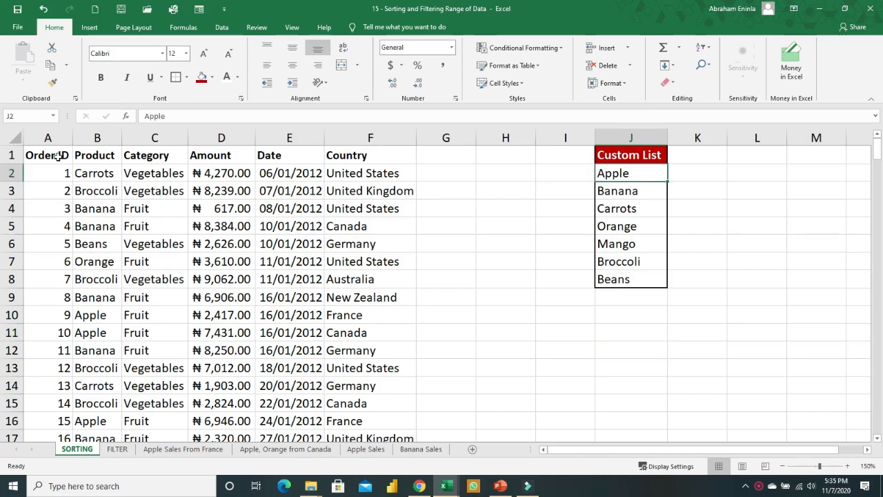
click(111, 156)
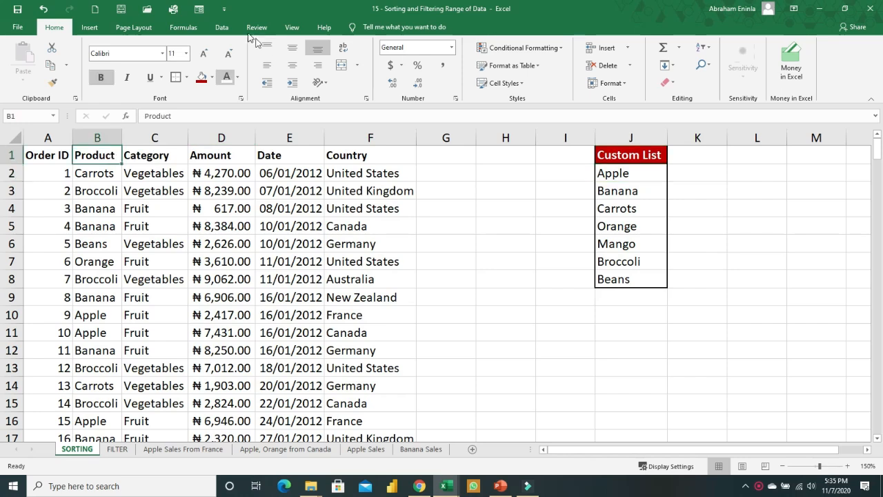
click(221, 29)
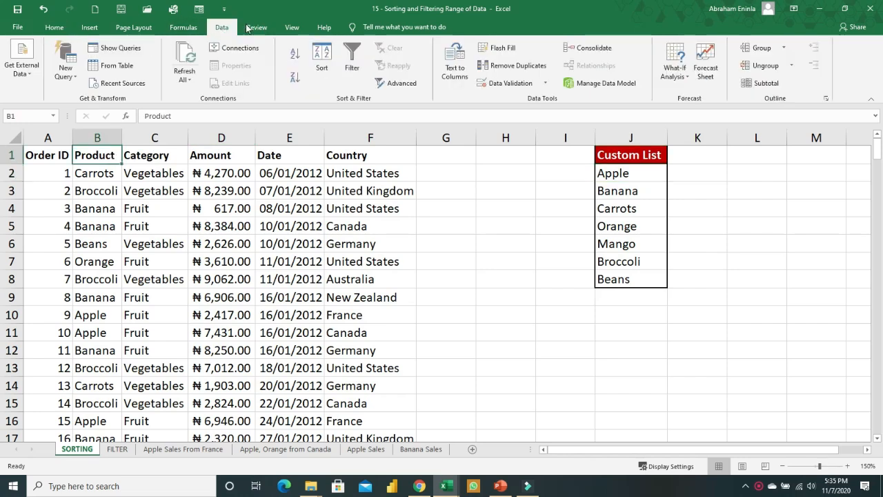
click(296, 55)
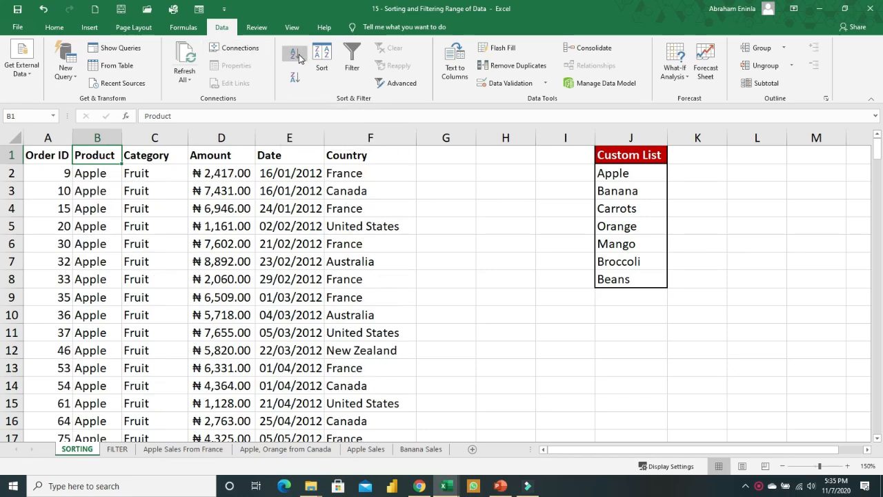
click(42, 10)
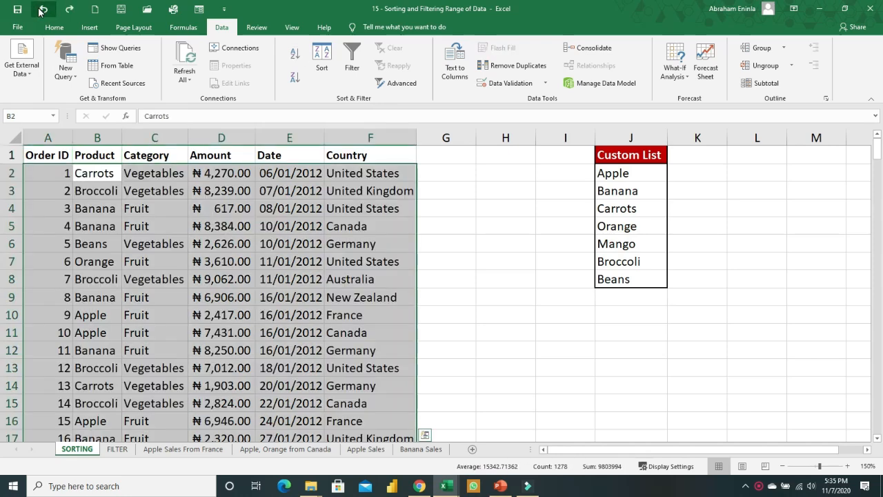
click(342, 209)
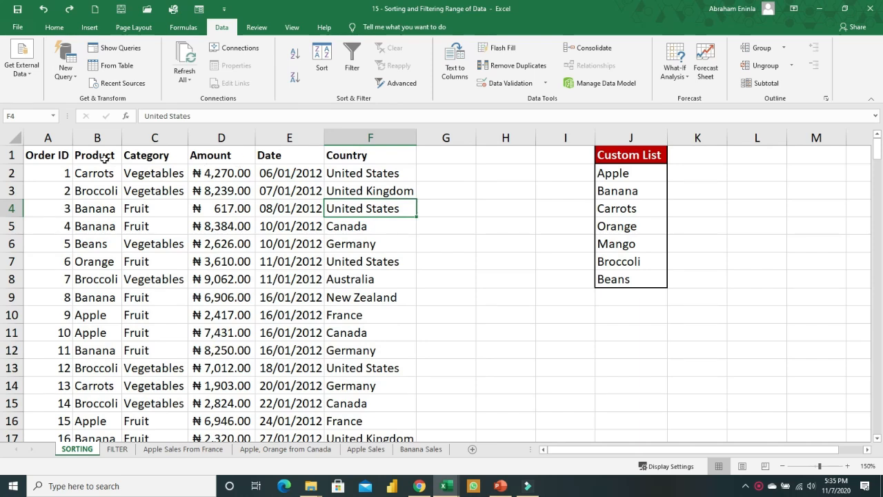
click(103, 156)
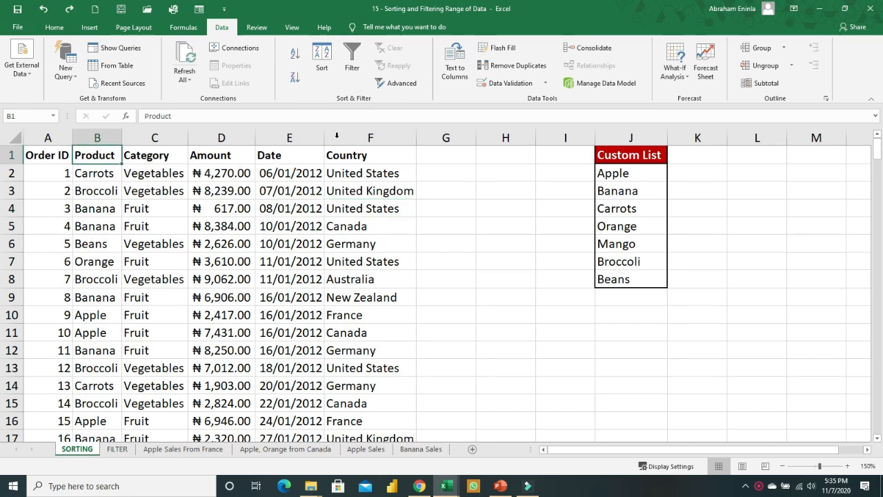
click(322, 61)
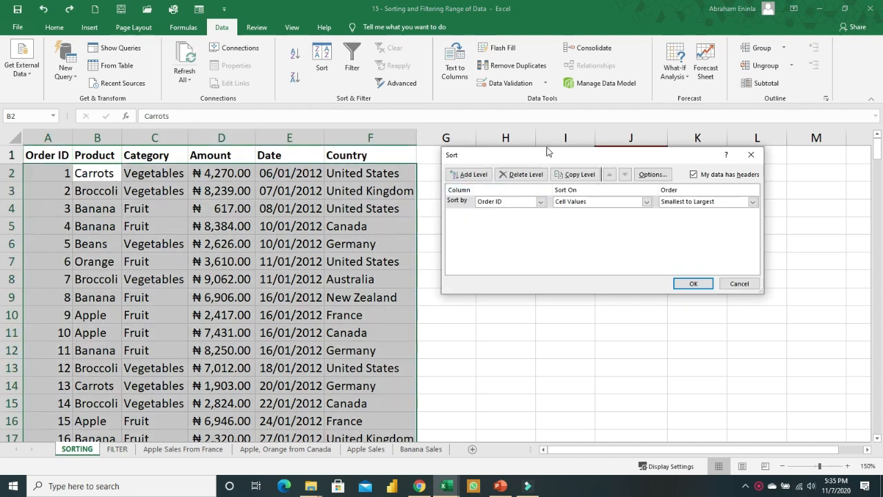
drag(548, 156, 455, 160)
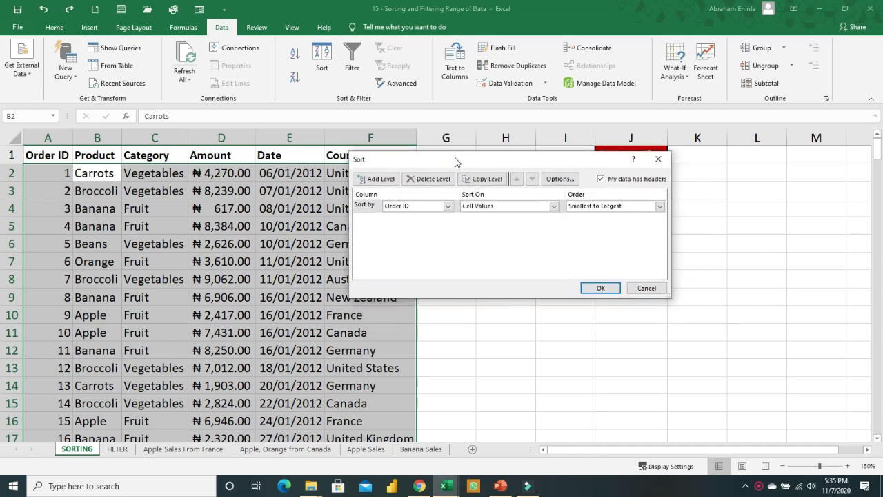
click(447, 207)
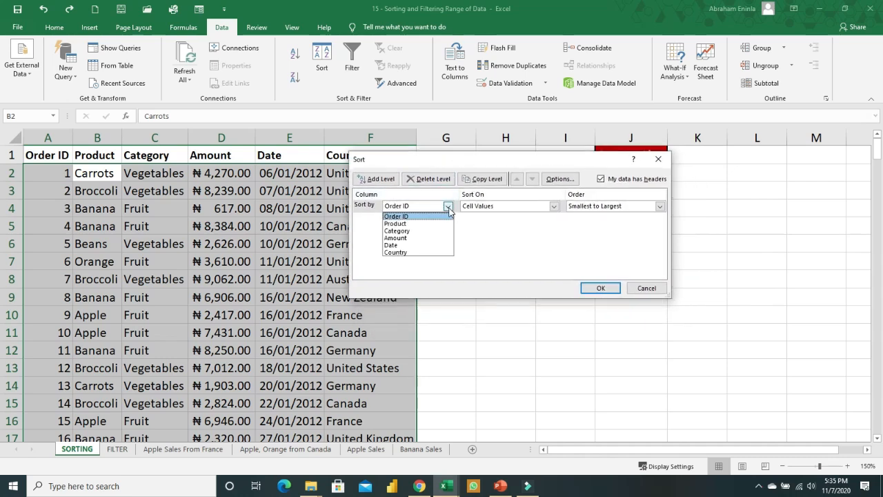
click(417, 224)
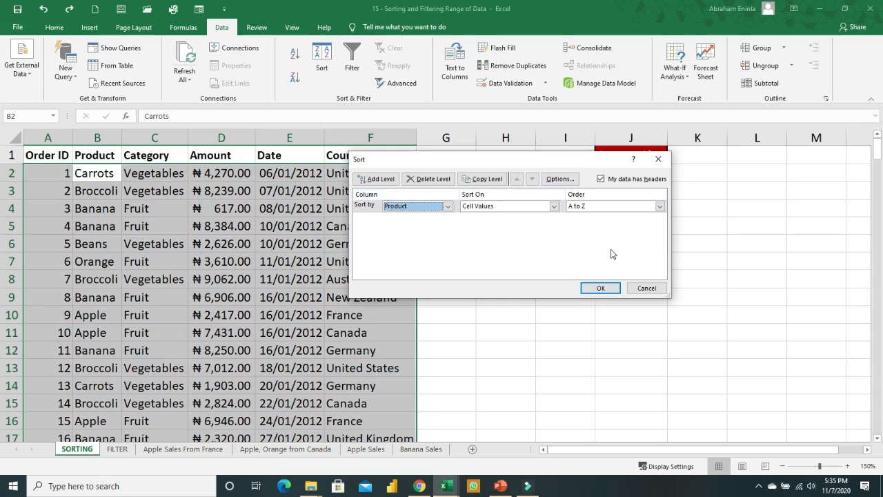
click(646, 288)
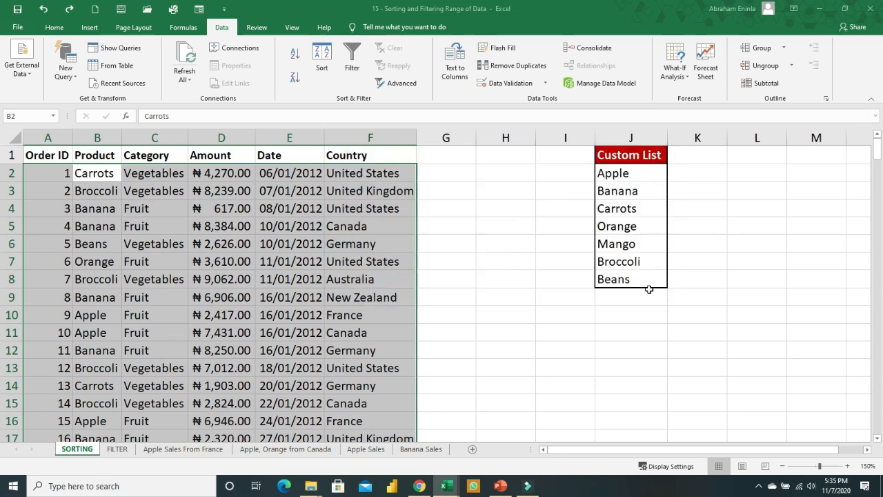
key(Up)
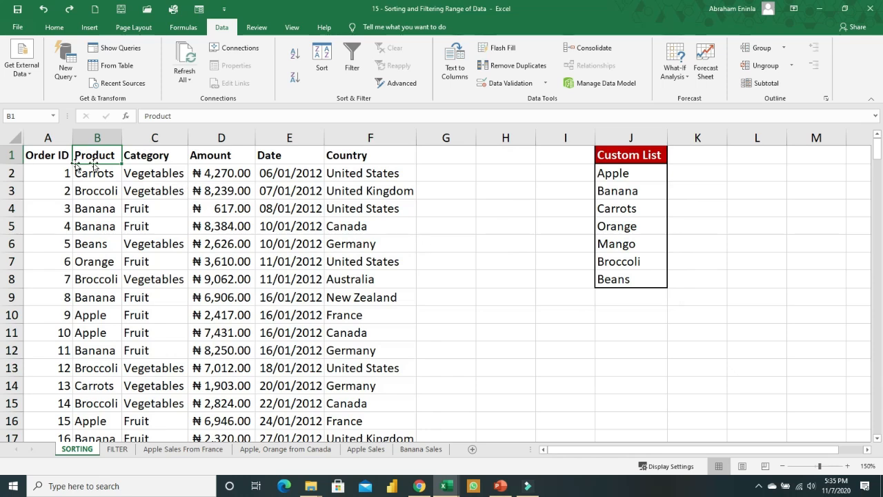
Step: Examine the product sequence in the Custom List column against the order data's Product column
click(58, 158)
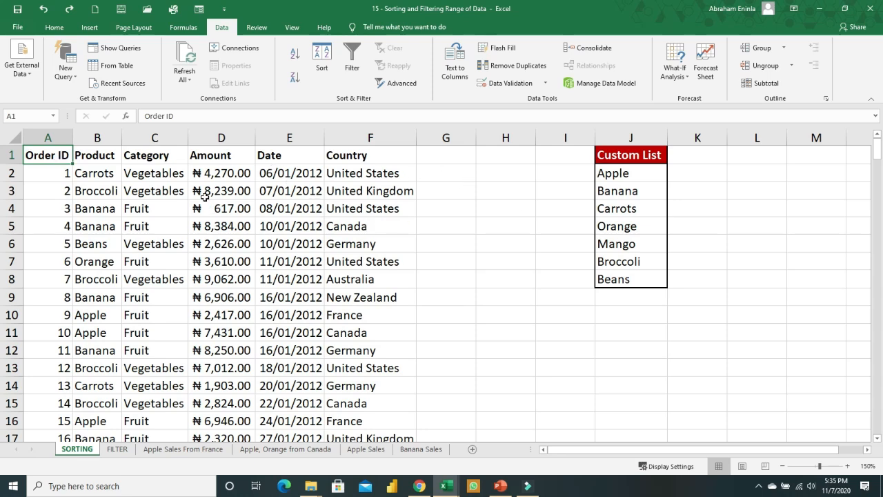
click(92, 173)
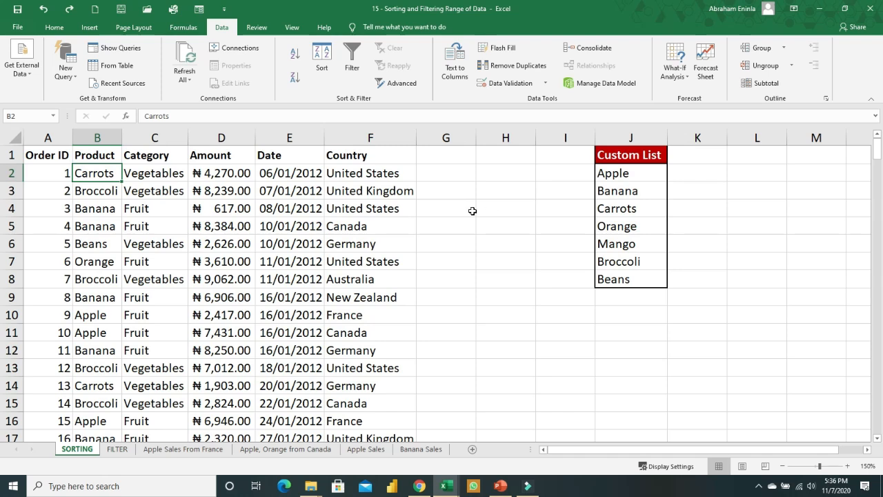
click(612, 172)
click(634, 191)
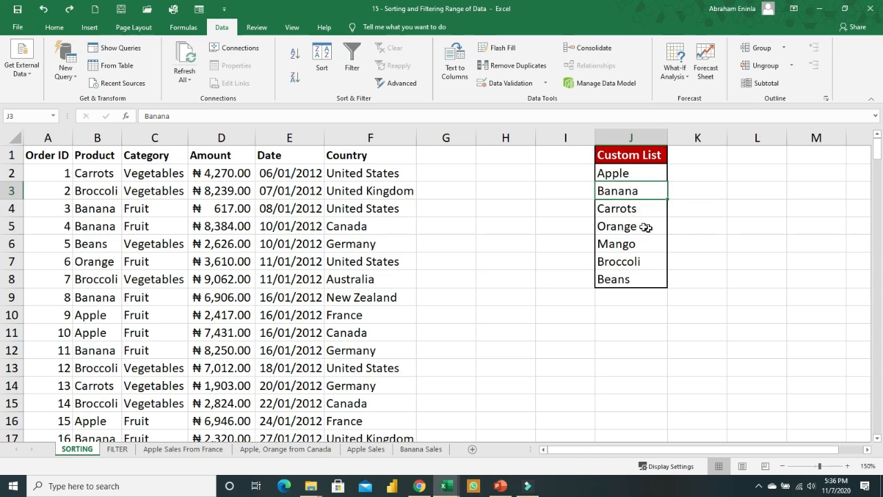
click(632, 209)
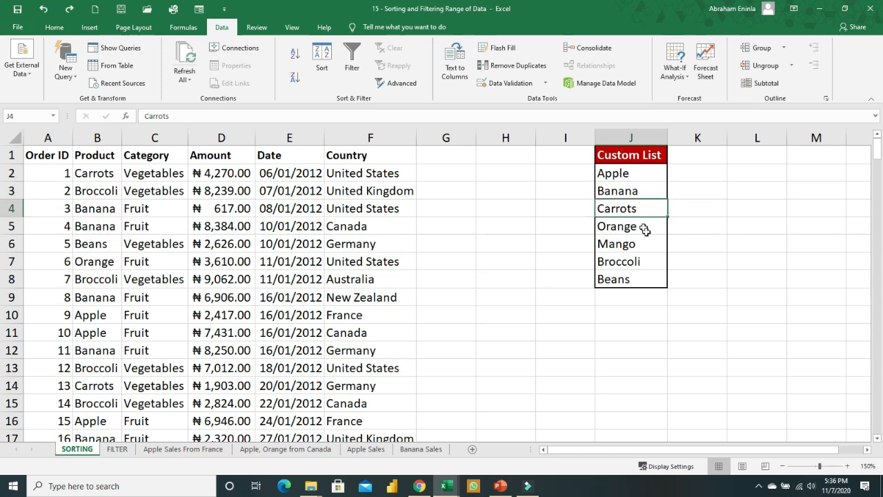
click(647, 226)
click(636, 247)
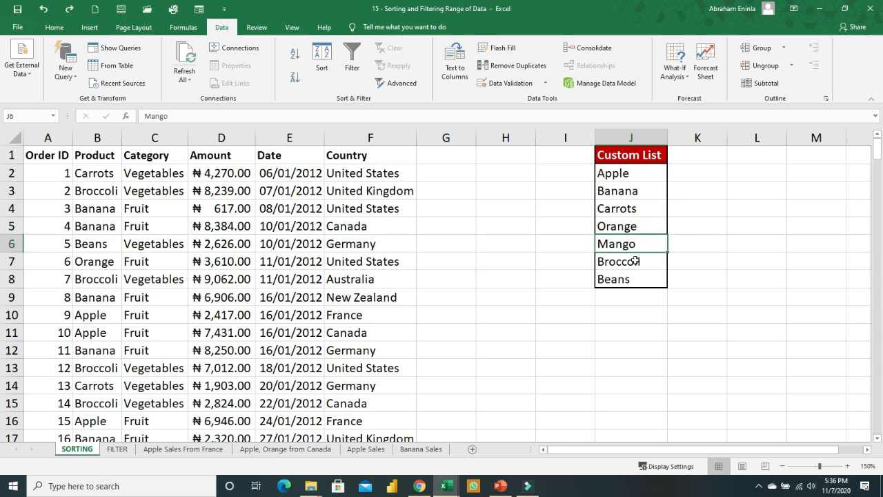
drag(638, 262, 639, 272)
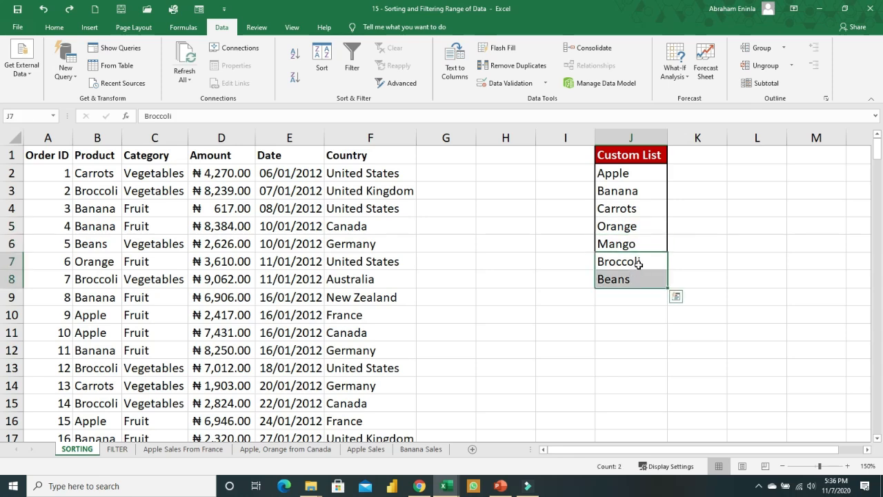
click(639, 263)
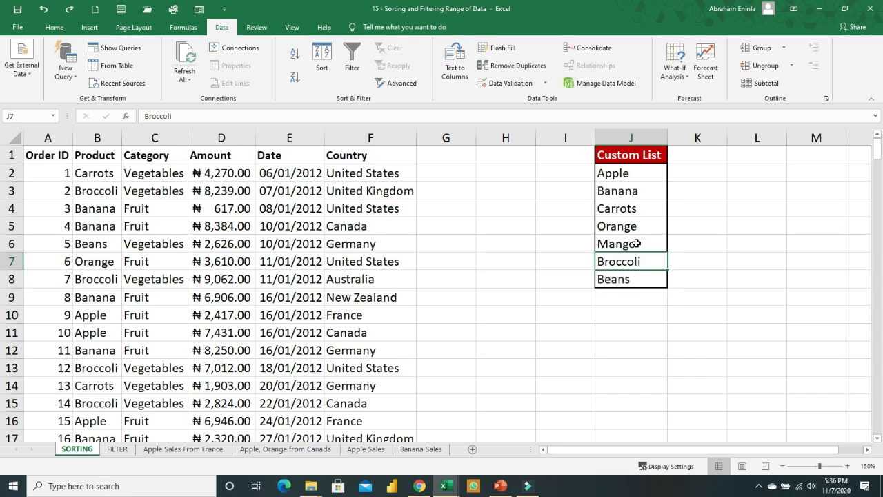
Step: Move Carrots to the end of the custom list and shift the other products up, leaving no gap
click(645, 206)
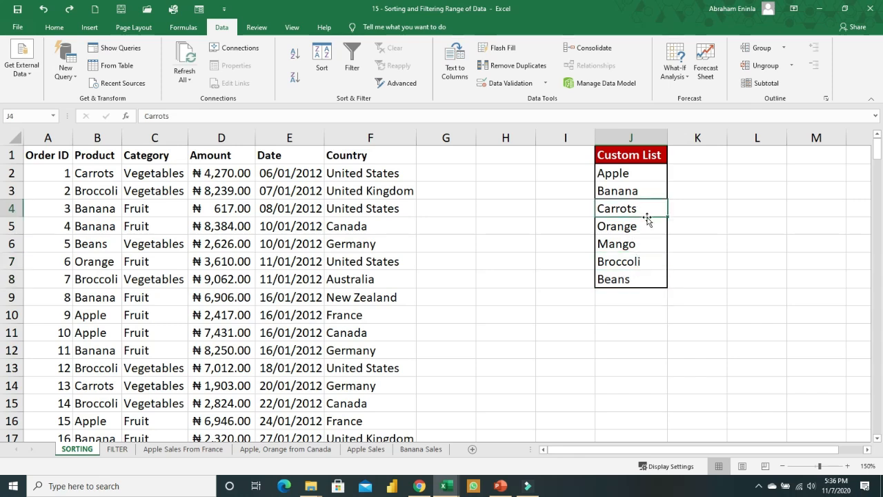
drag(647, 218, 644, 300)
drag(630, 227, 630, 207)
drag(634, 260, 635, 295)
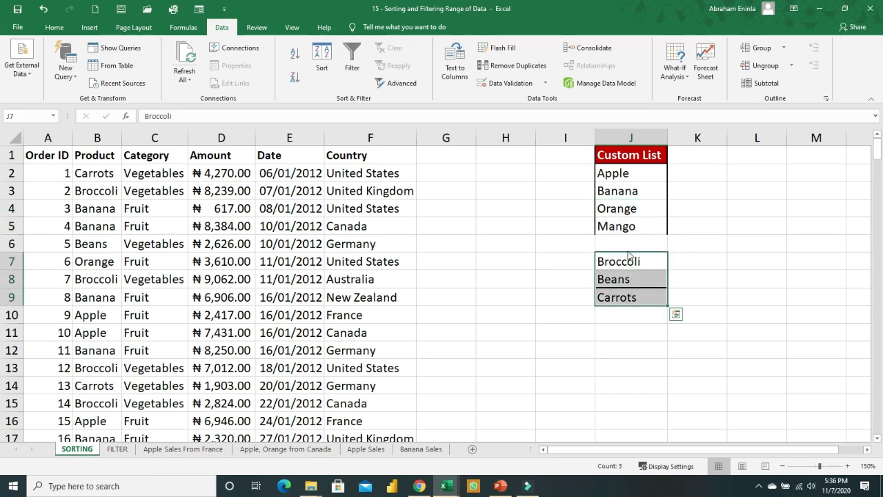
drag(629, 254, 627, 243)
click(626, 278)
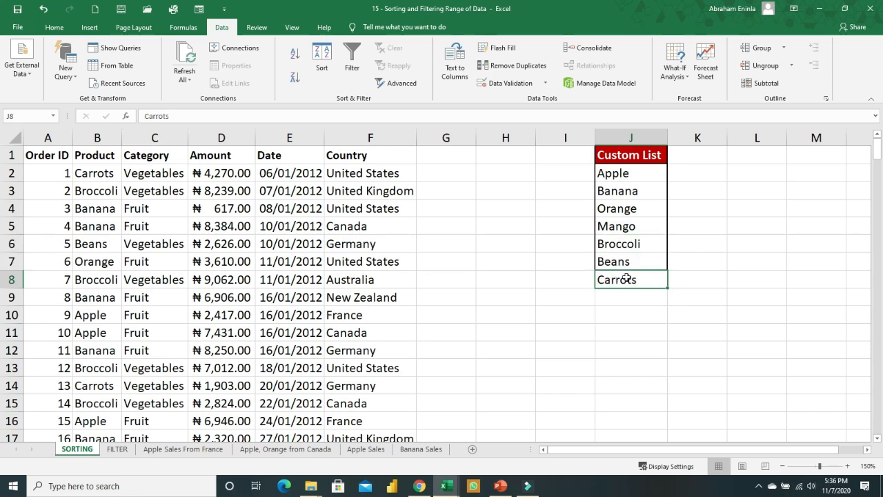
drag(635, 177, 629, 277)
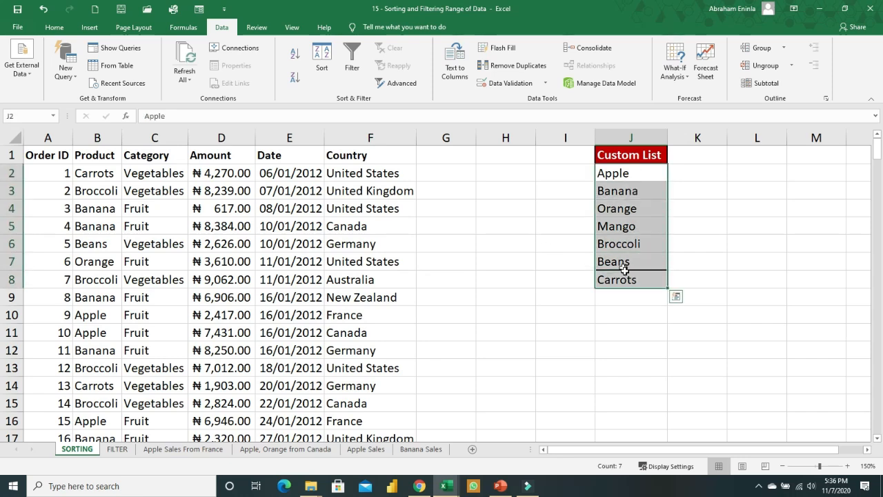
Step: Move Beans below Carrots in the custom list and shift both up directly under Broccoli
click(633, 262)
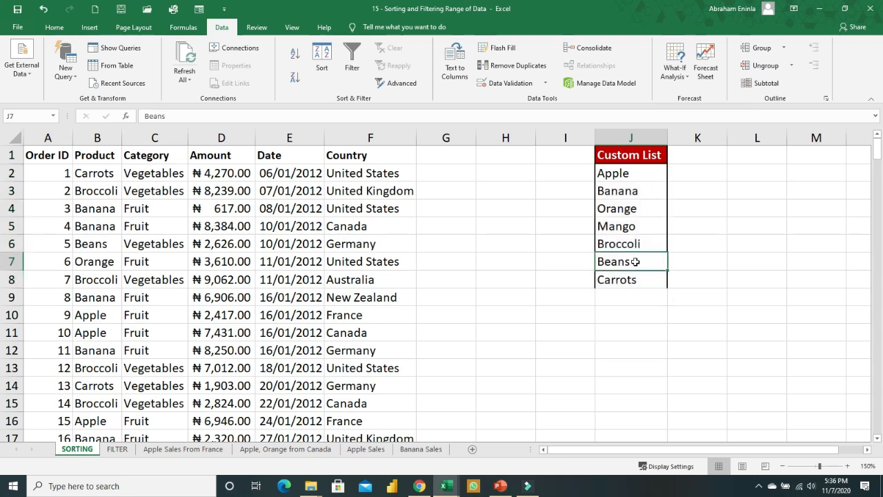
drag(635, 262, 641, 303)
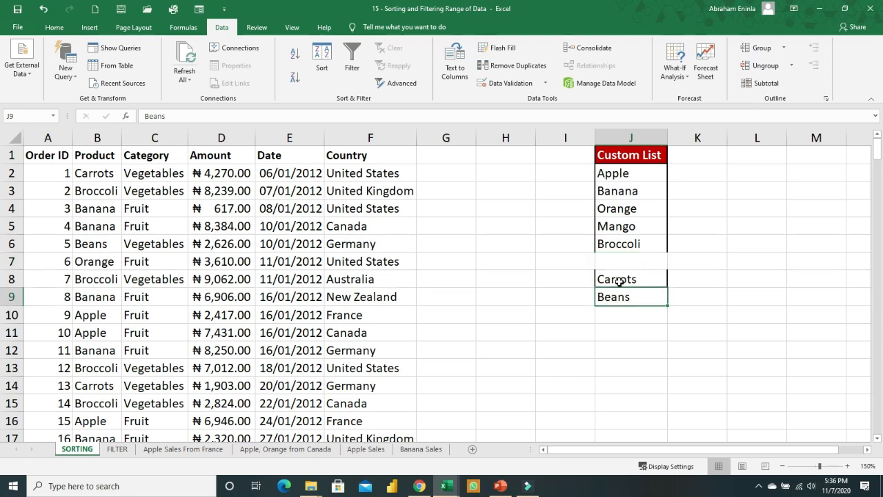
click(708, 293)
click(606, 281)
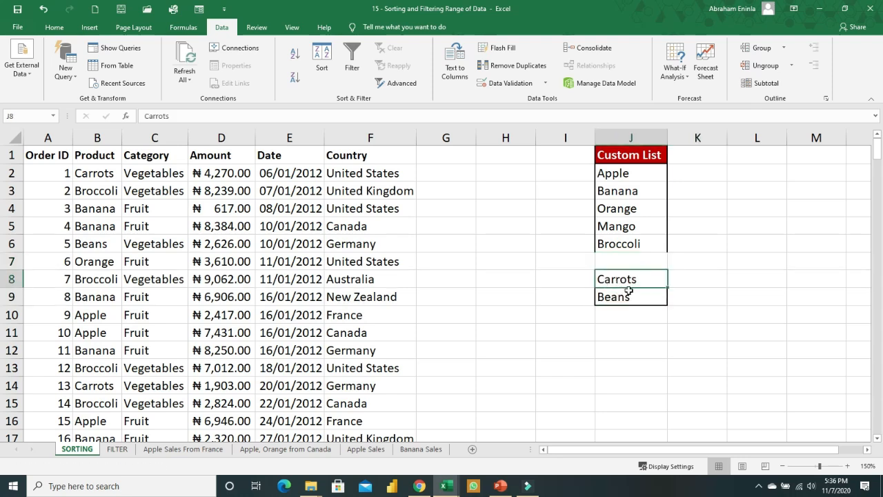
shift+click(629, 291)
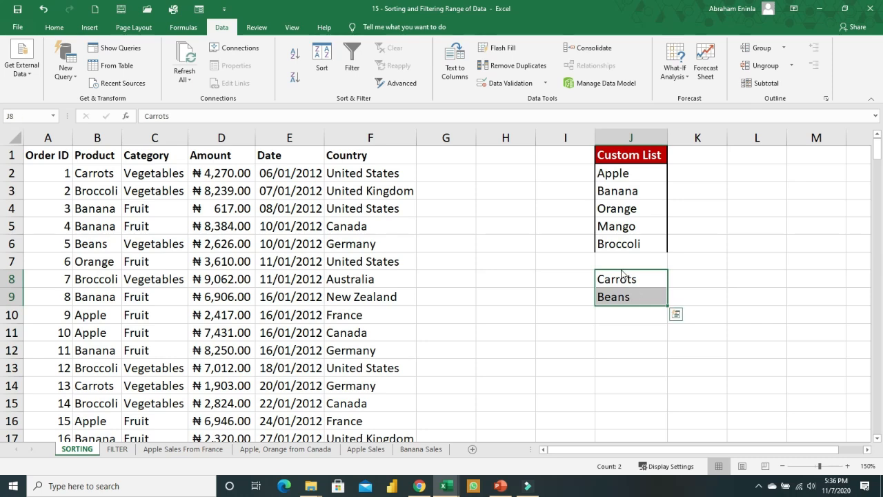
drag(621, 274, 623, 263)
click(692, 264)
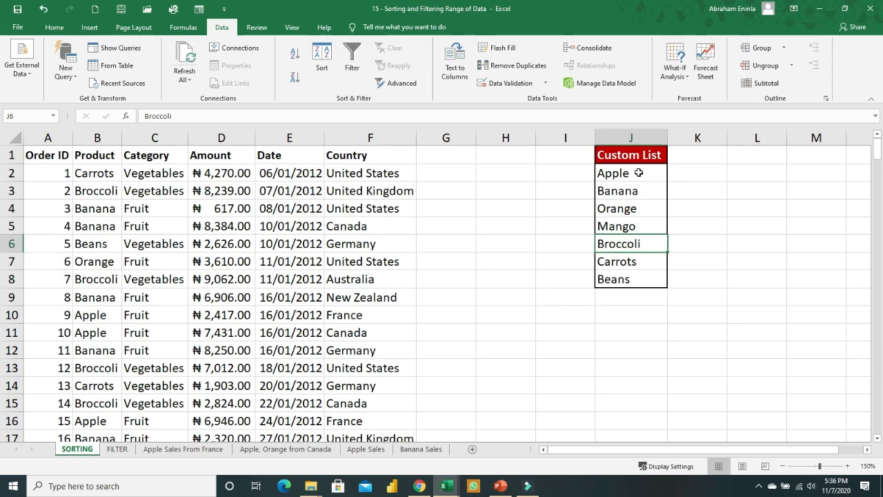
Step: Review the fruit and vegetable groups in the reordered custom list, and select the Product header
drag(639, 173, 635, 228)
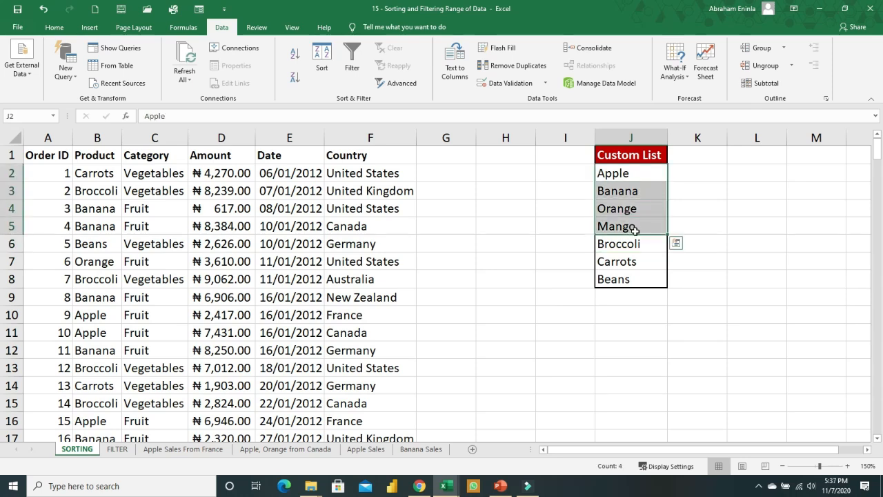
click(632, 244)
drag(628, 262, 625, 272)
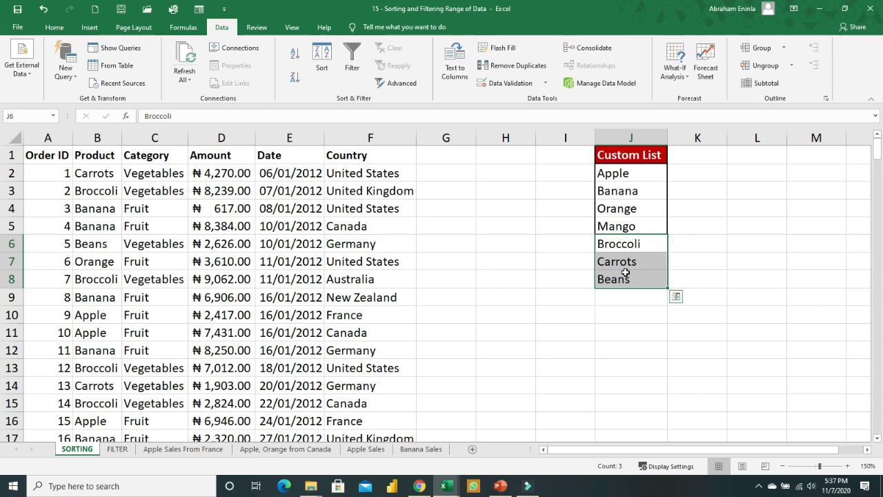
click(634, 171)
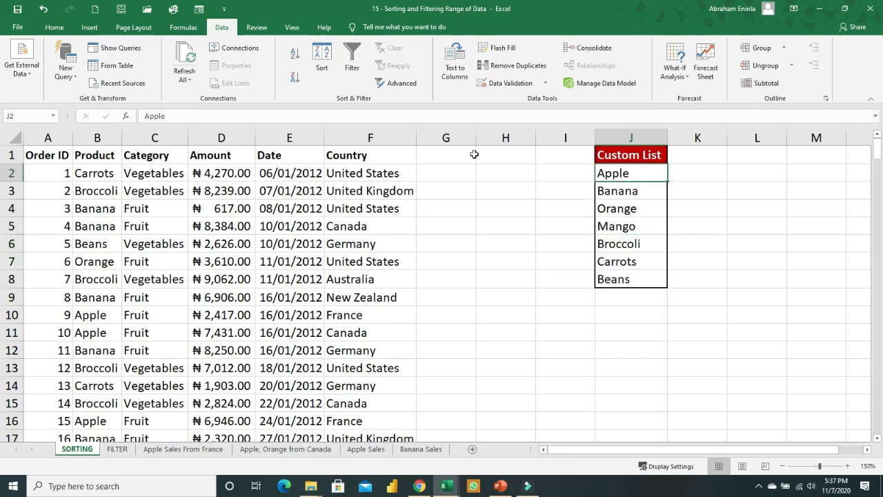
click(102, 157)
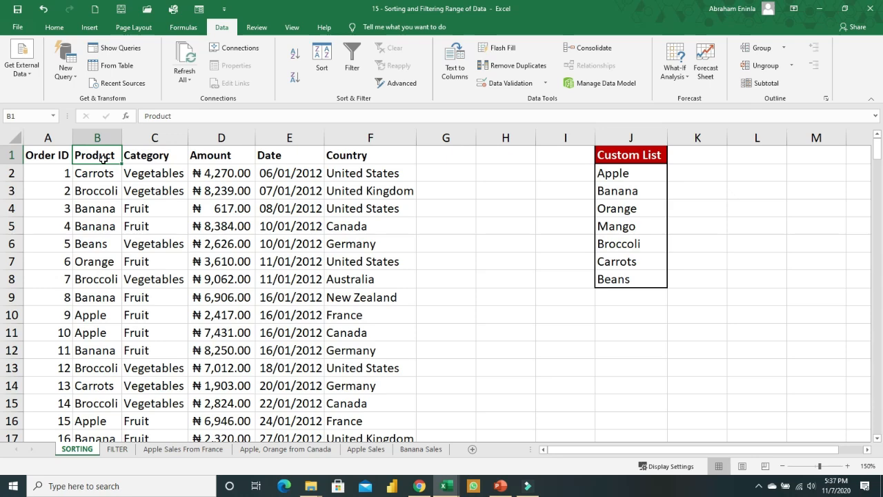
click(321, 67)
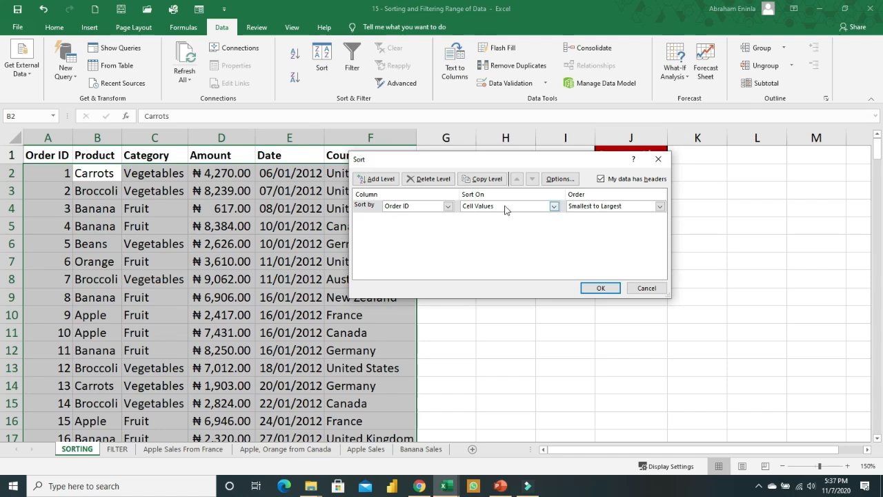
click(448, 206)
click(408, 224)
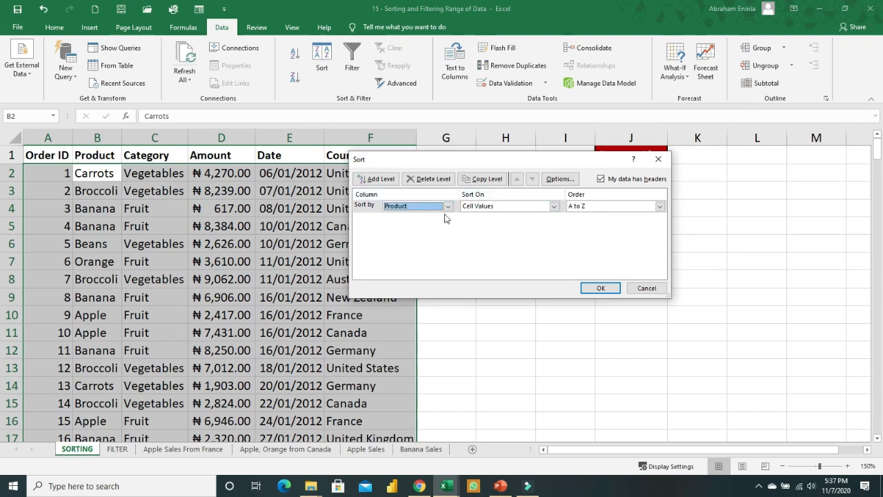
click(553, 206)
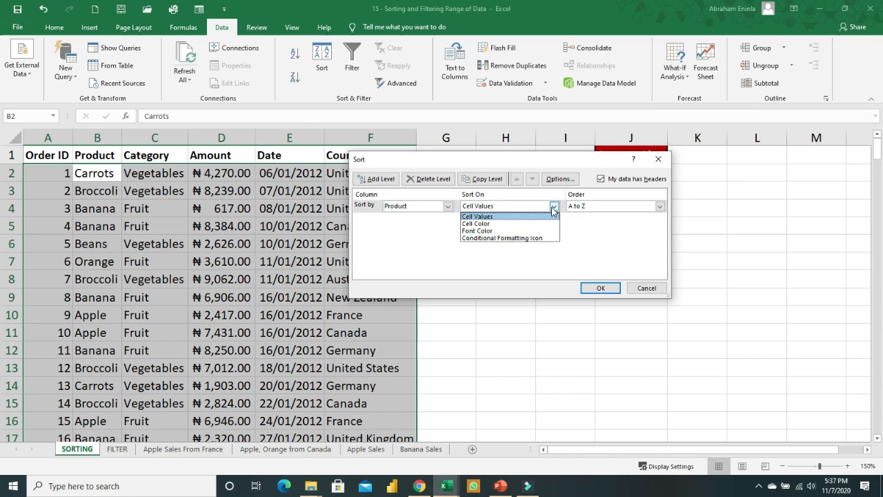
click(476, 215)
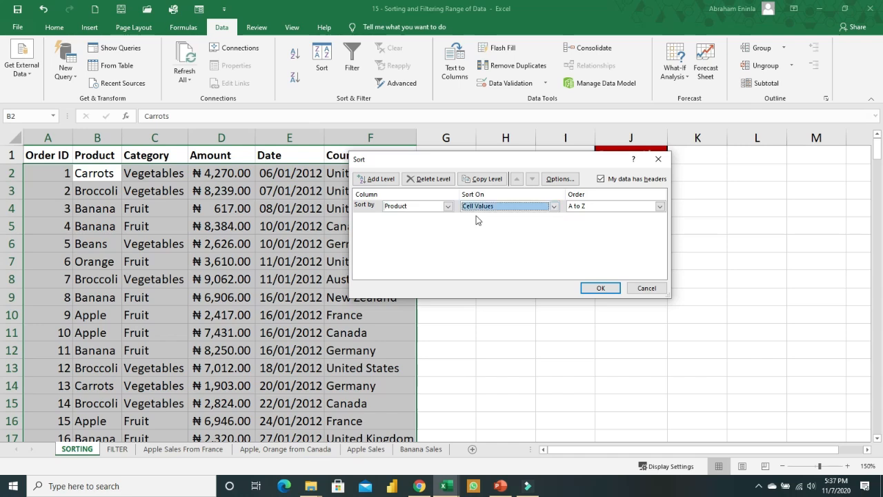
click(660, 206)
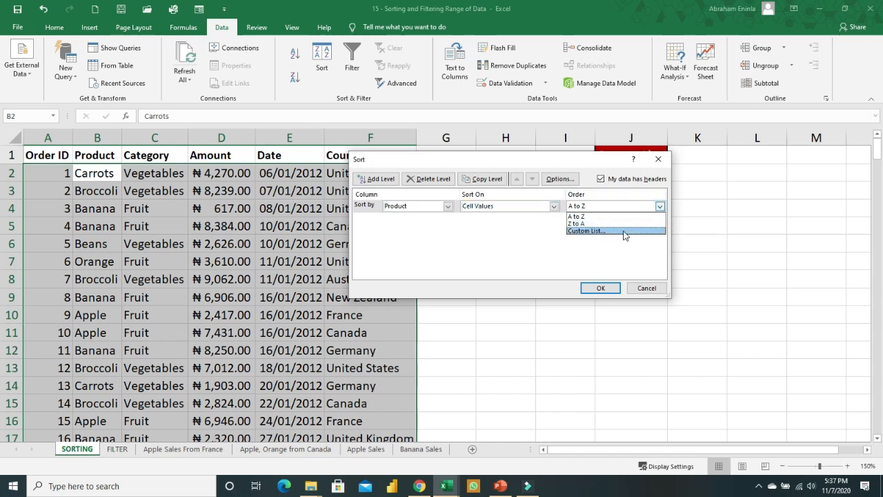
click(623, 231)
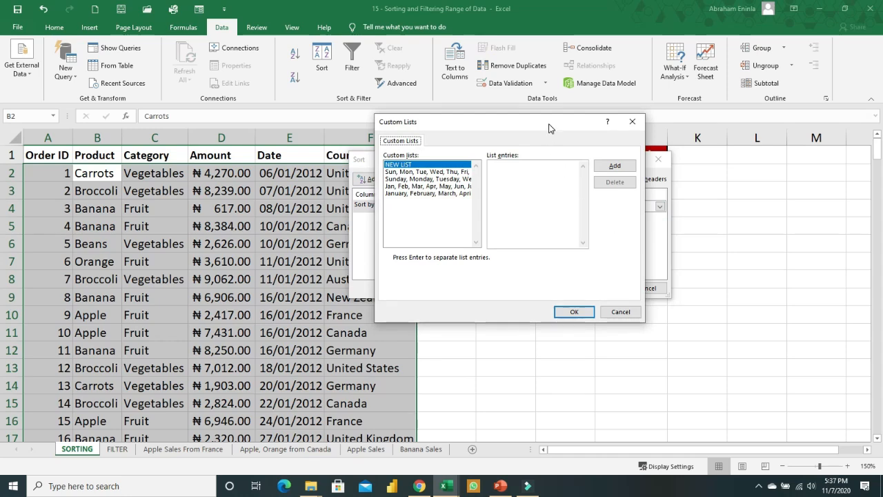
drag(549, 128, 475, 150)
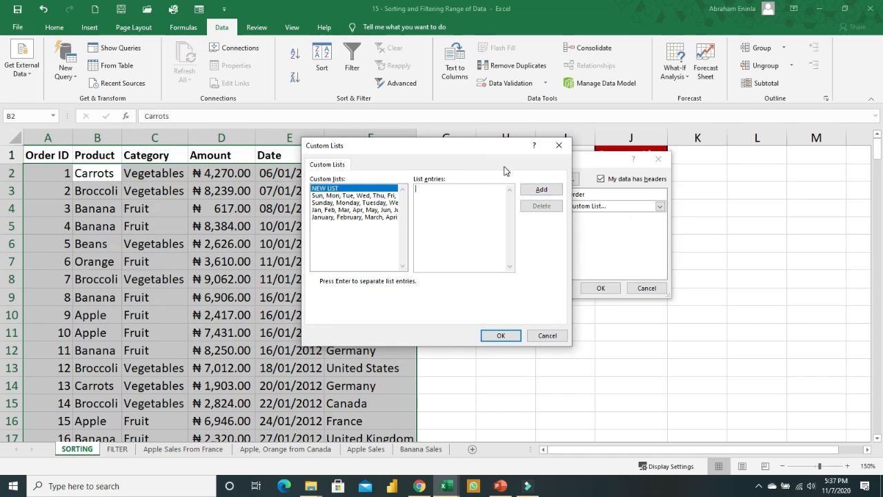
drag(448, 143, 222, 162)
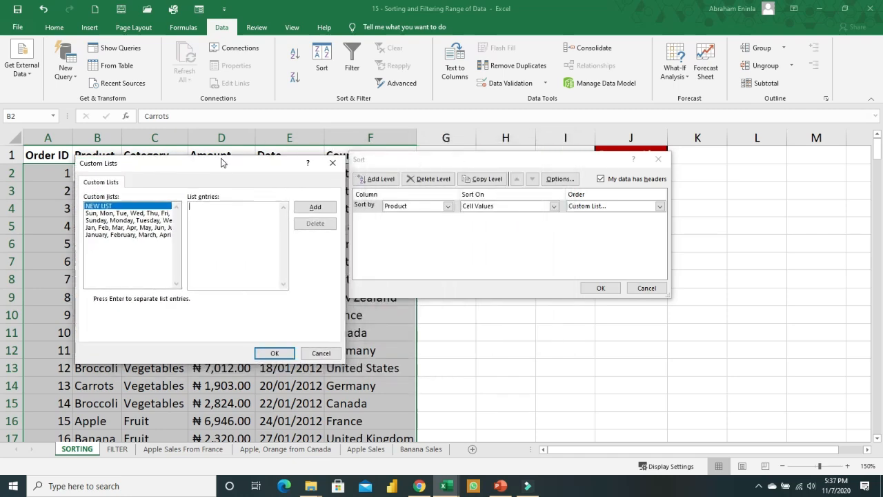
click(197, 256)
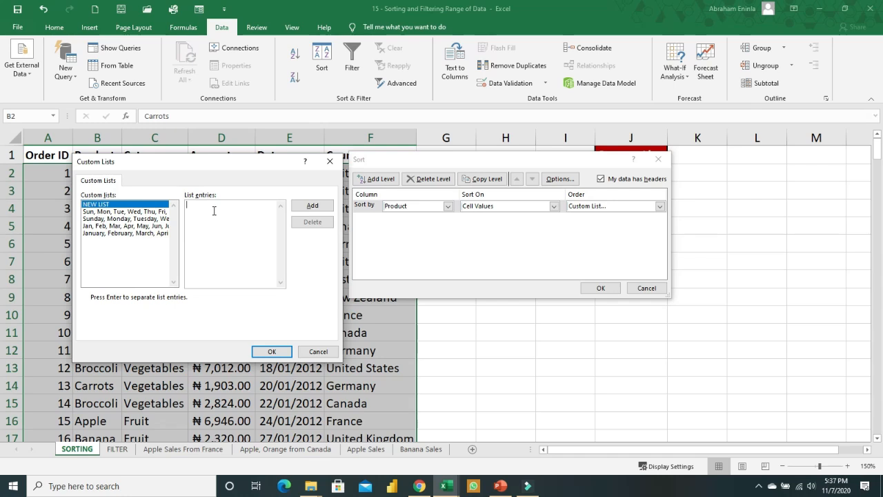
click(311, 355)
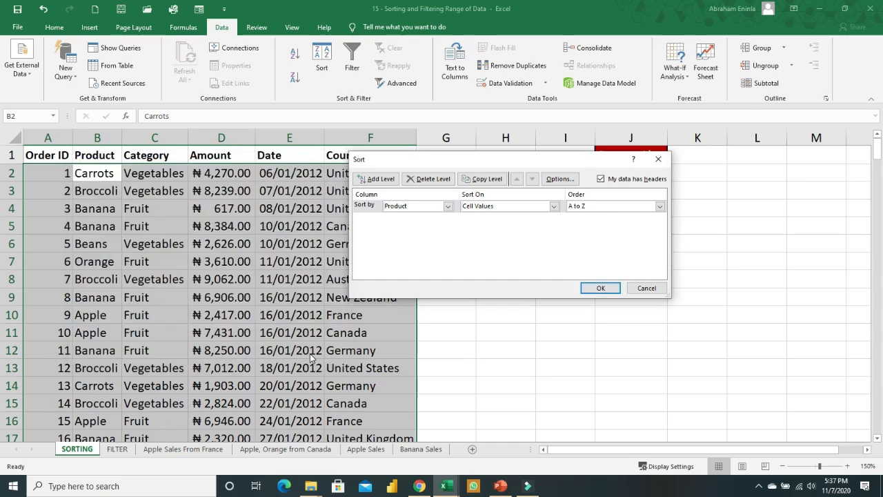
click(647, 289)
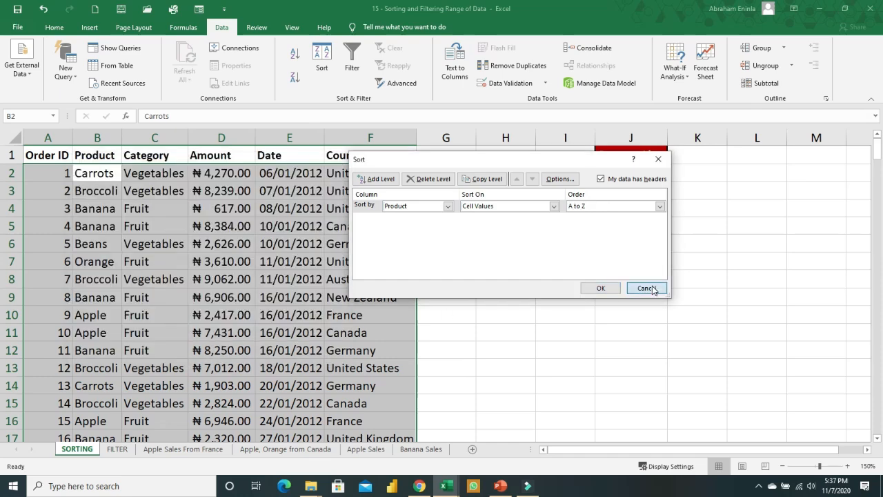
Step: Highlight the product entries in J2:J8 under Custom List, and return the selection to the Order ID header
click(625, 173)
drag(625, 218, 625, 276)
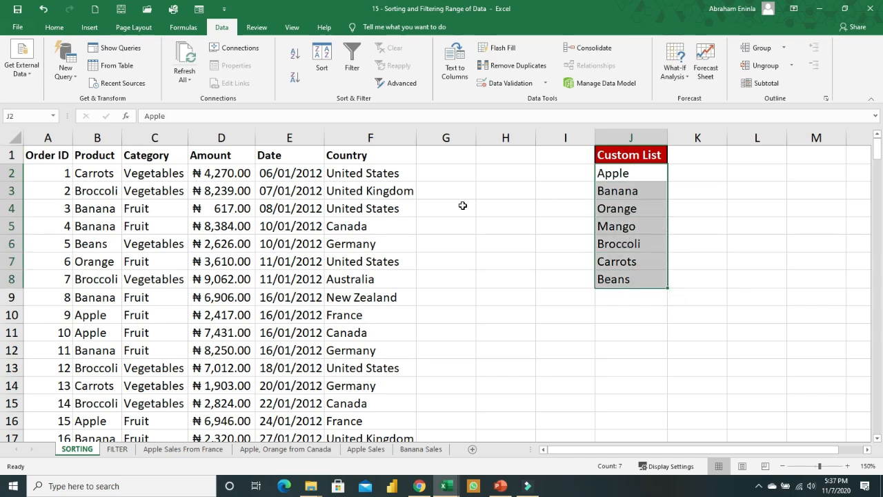
click(55, 158)
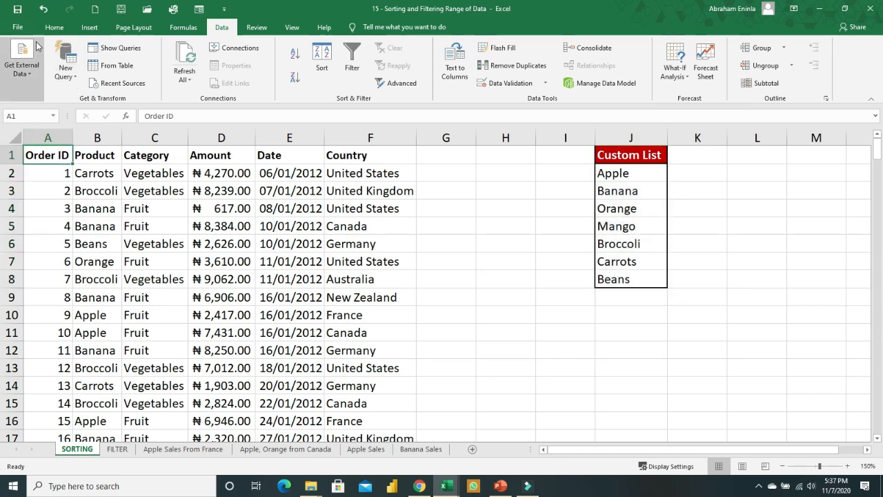
Step: Open the Custom Lists editor from the Advanced section of the Excel options
click(13, 27)
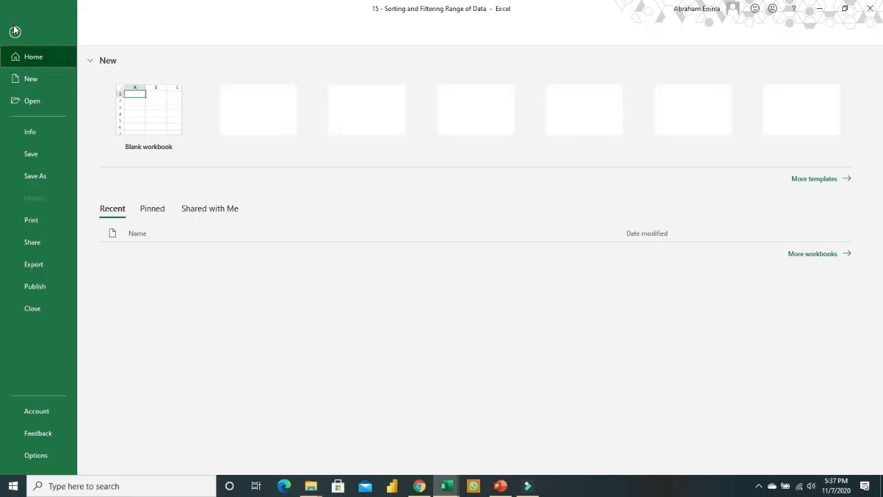
click(18, 32)
click(18, 31)
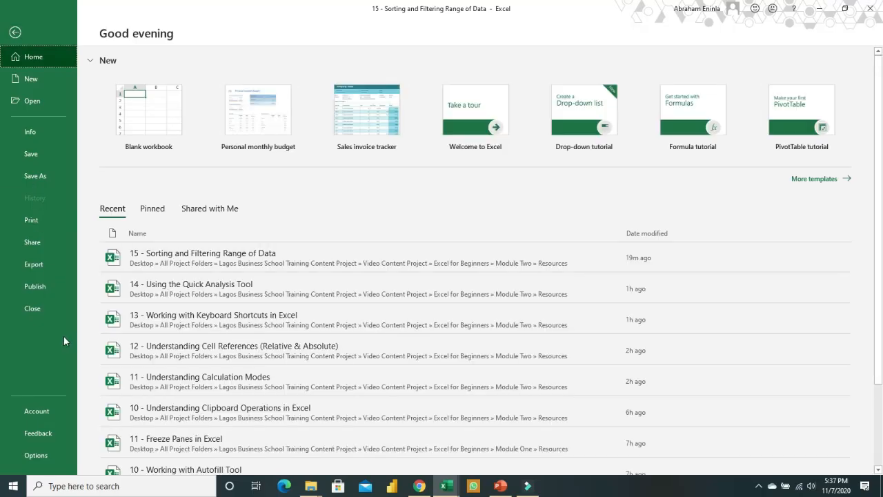
click(38, 453)
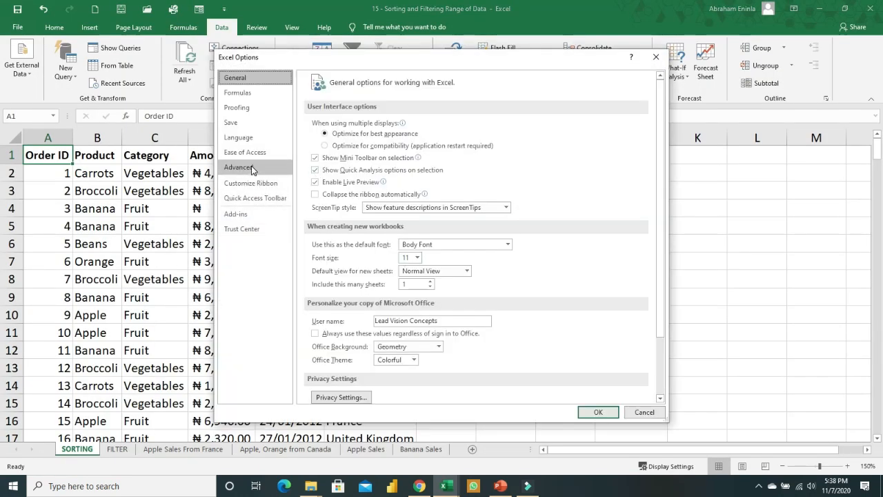
click(252, 168)
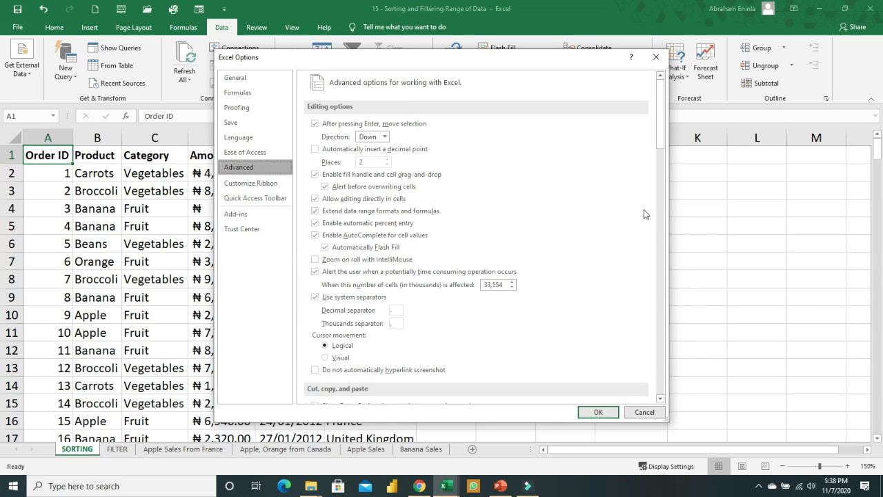
drag(661, 137, 661, 355)
click(492, 338)
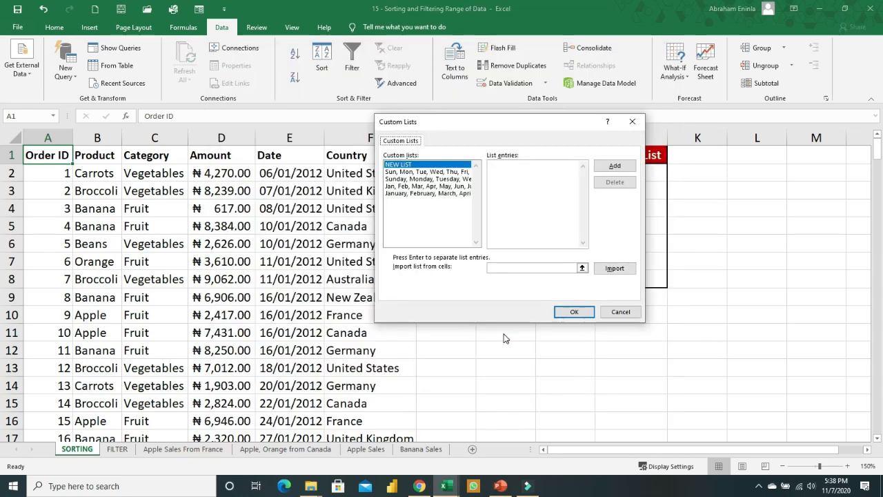
Step: Import the products in cells J2:J8 as a new custom list and confirm the Excel options
drag(523, 127, 370, 116)
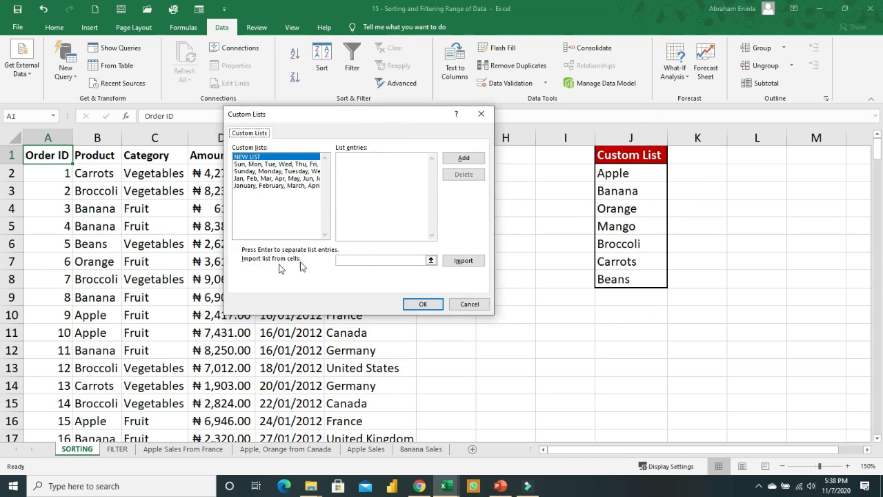
click(364, 258)
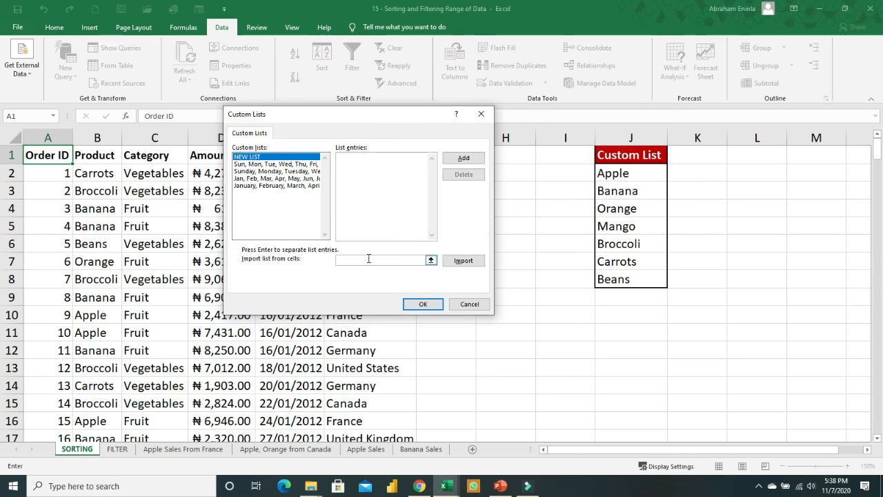
drag(621, 177, 628, 279)
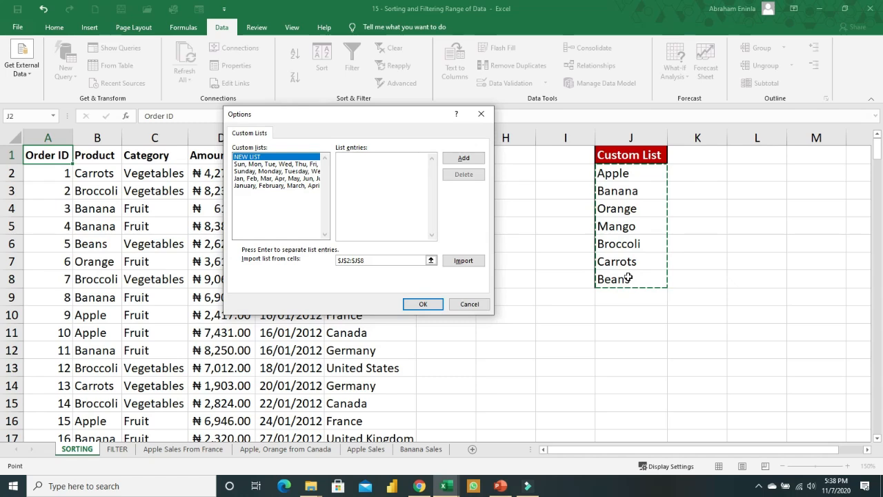
click(462, 261)
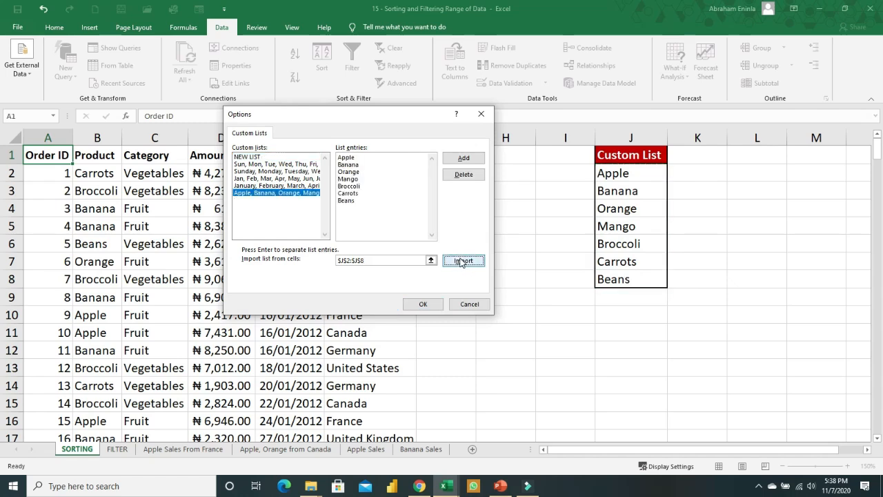
click(422, 304)
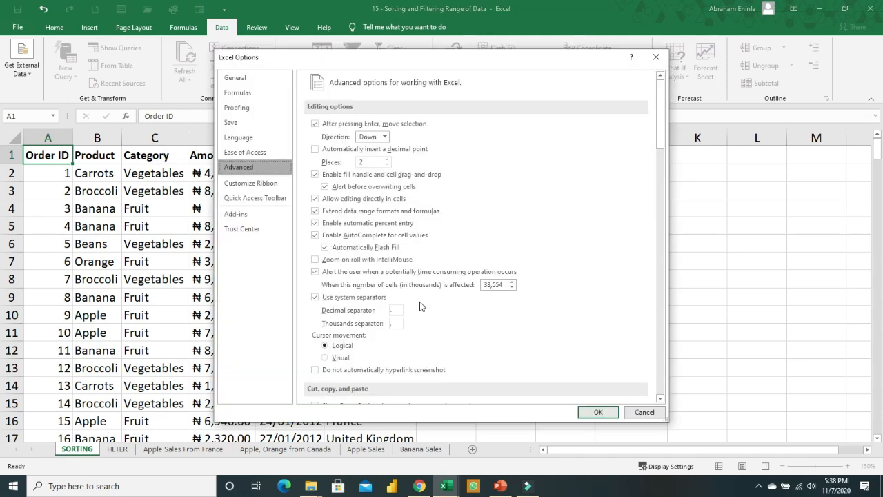
click(597, 413)
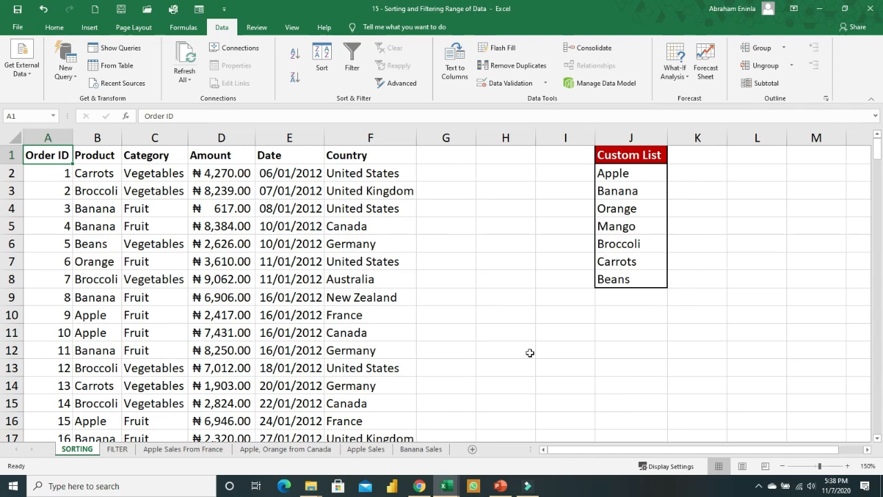
Step: Set up a sort of the order data by the Product column, based on cell values
click(96, 157)
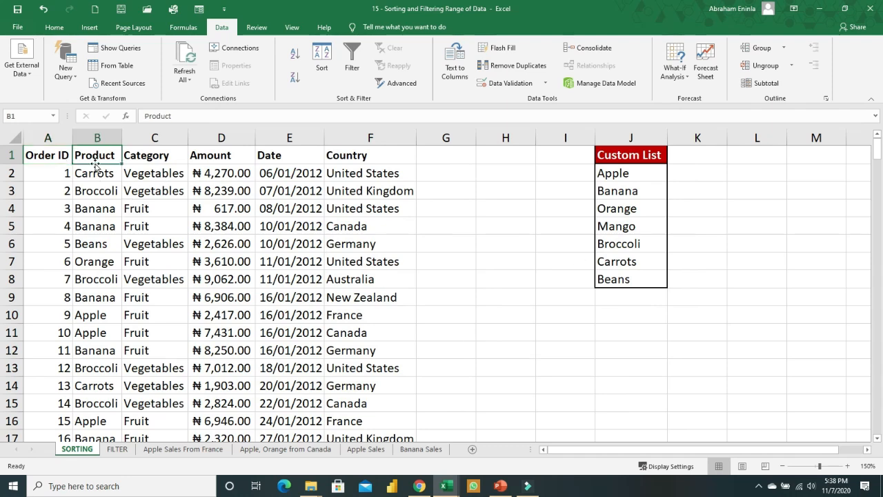
click(316, 70)
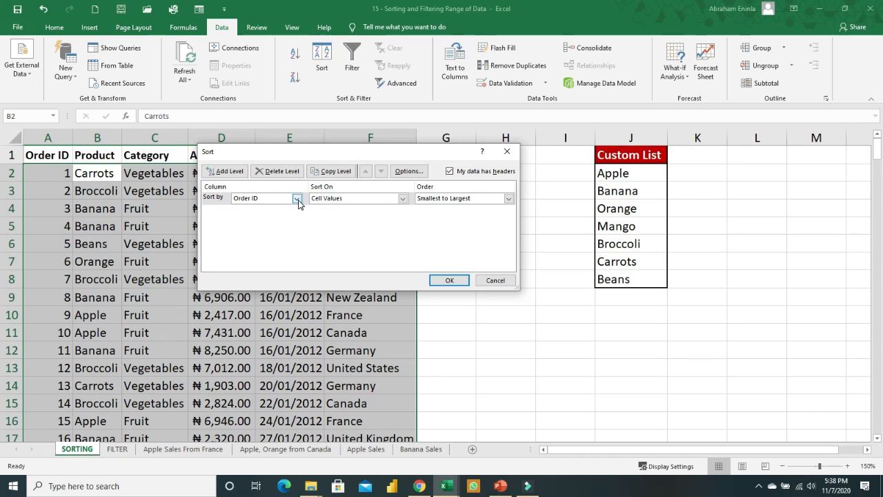
click(297, 199)
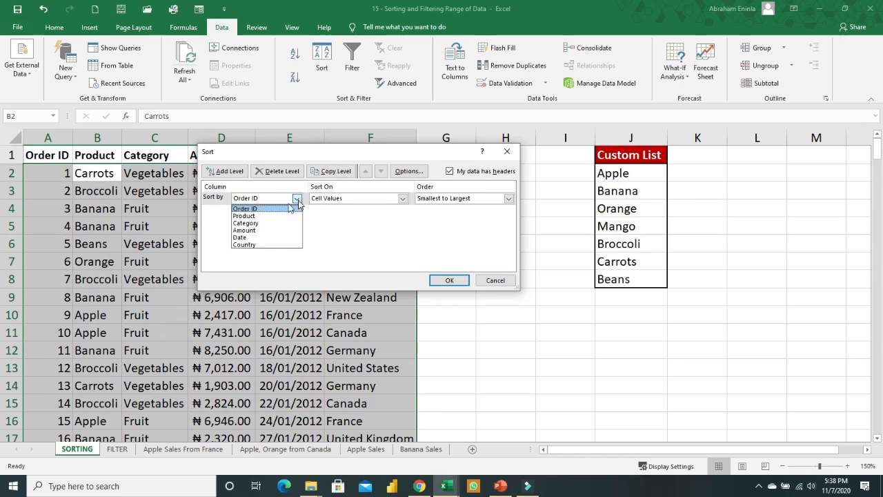
click(255, 216)
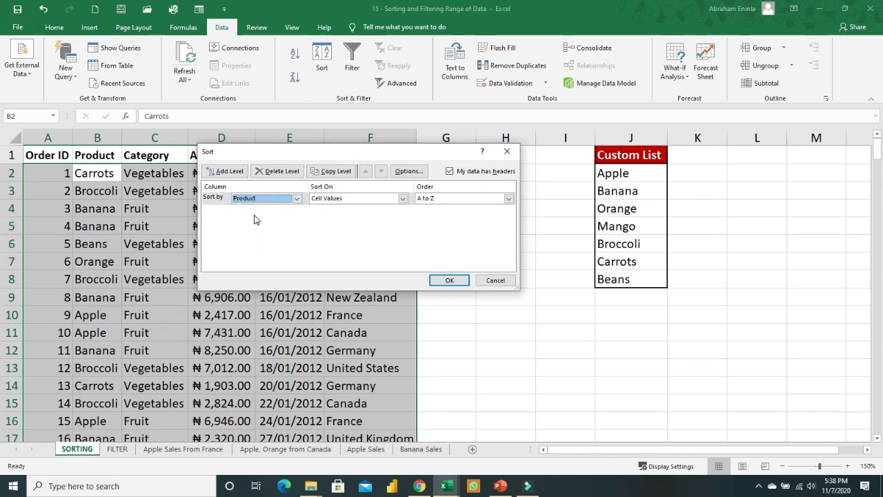
click(358, 200)
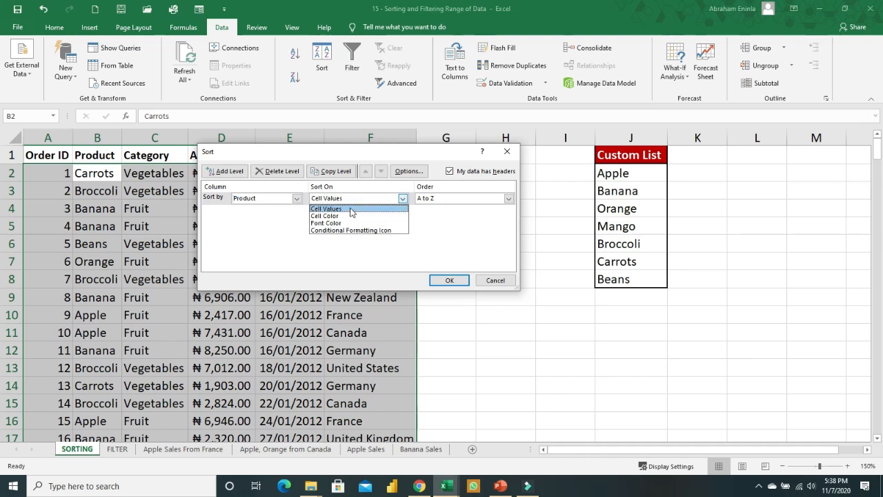
click(351, 209)
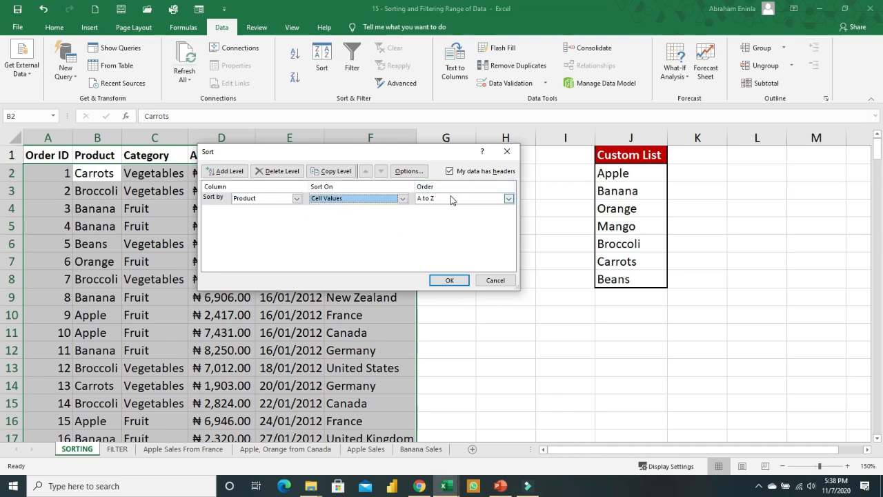
Step: Set the sort order to the custom list Apple, Banana, Orange, Mango, Broccoli, Carrots, Beans and apply the sort
click(452, 199)
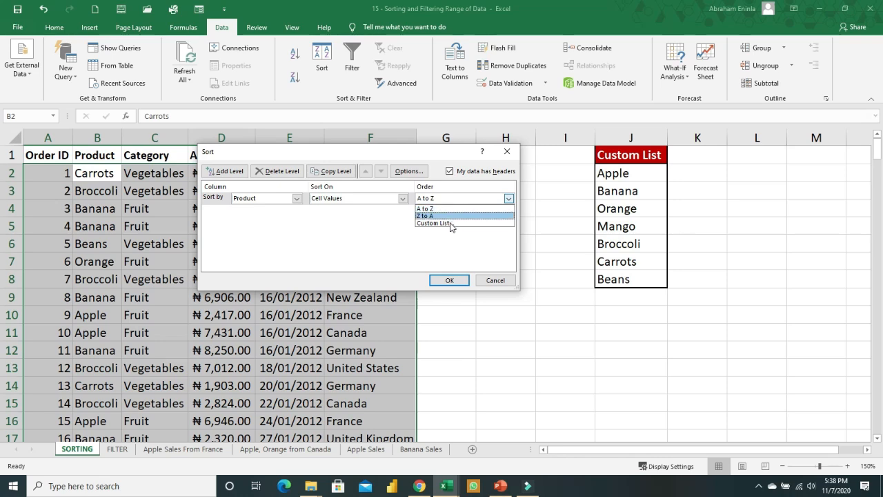
click(451, 223)
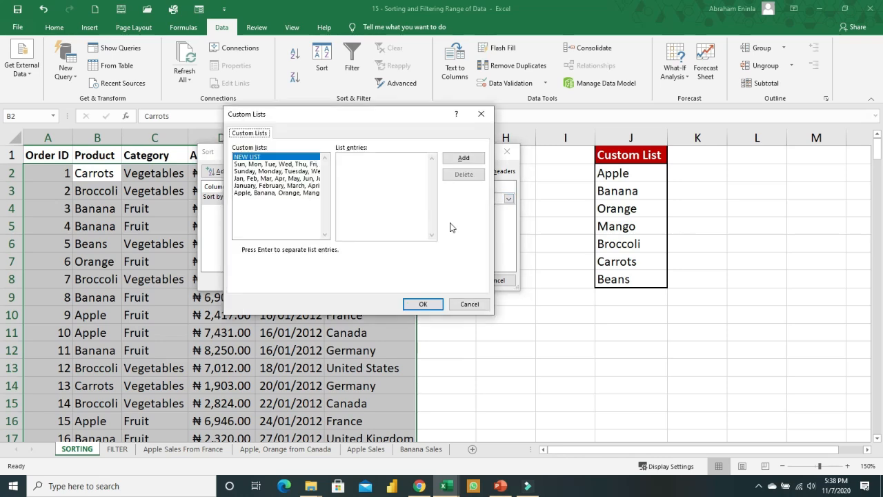
click(246, 193)
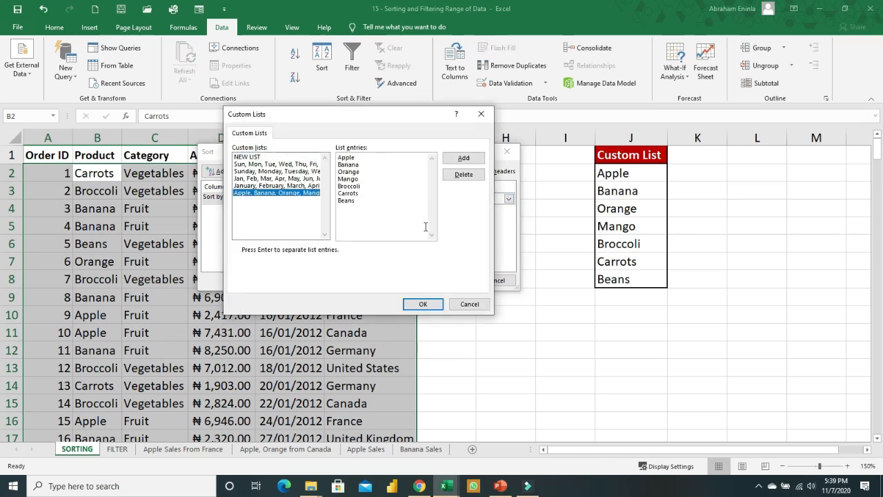
click(423, 305)
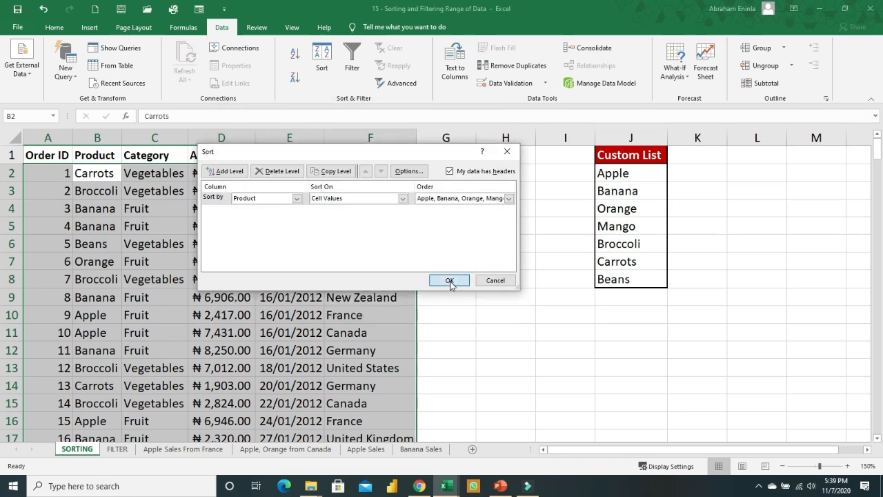
click(450, 280)
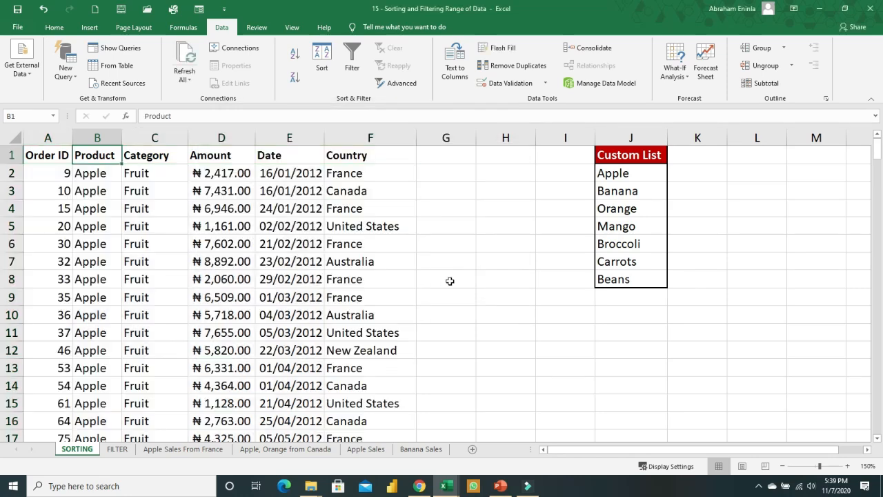
Step: Examine the order of products down column B of the sorted data against the custom list starting in cell J2
click(90, 175)
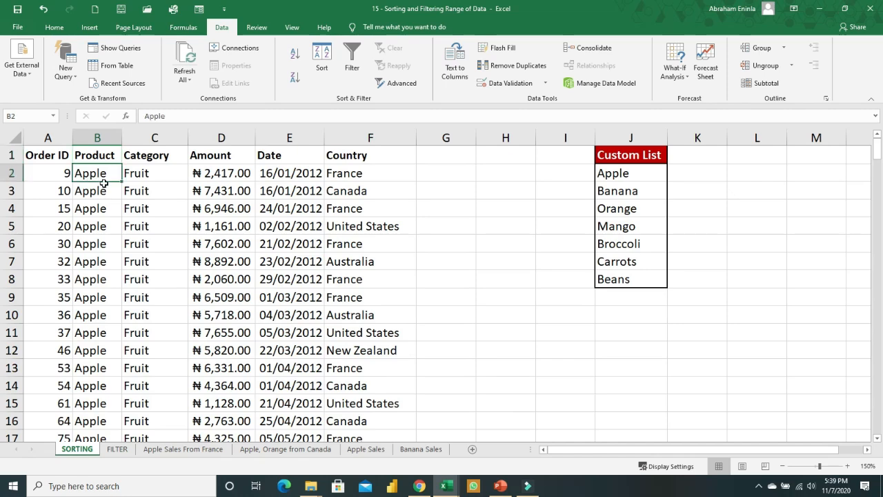
key(Down)
key(Down)
key(Down)
key(Down)
key(Down)
key(Down)
key(Down)
key(Down)
key(Down)
key(Down)
key(Down)
key(Down)
key(Down)
key(Down)
key(Down)
key(Down)
key(Down)
key(Down)
key(Down)
key(Down)
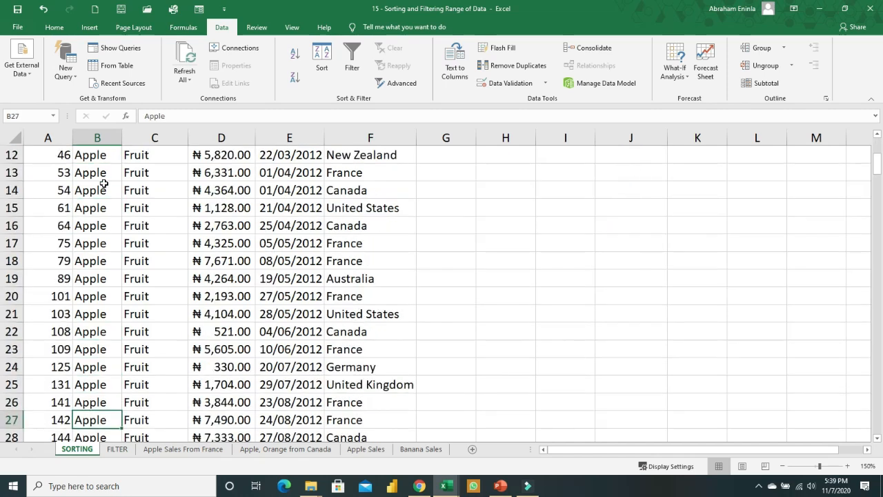
key(Down)
key(Down)
key(Down)
key(Down)
key(Down)
key(Down)
key(Down)
key(Down)
key(Down)
key(Down)
key(Down)
key(Down)
key(Down)
key(Down)
key(Down)
key(Down)
key(Down)
key(Down)
key(Down)
key(Down)
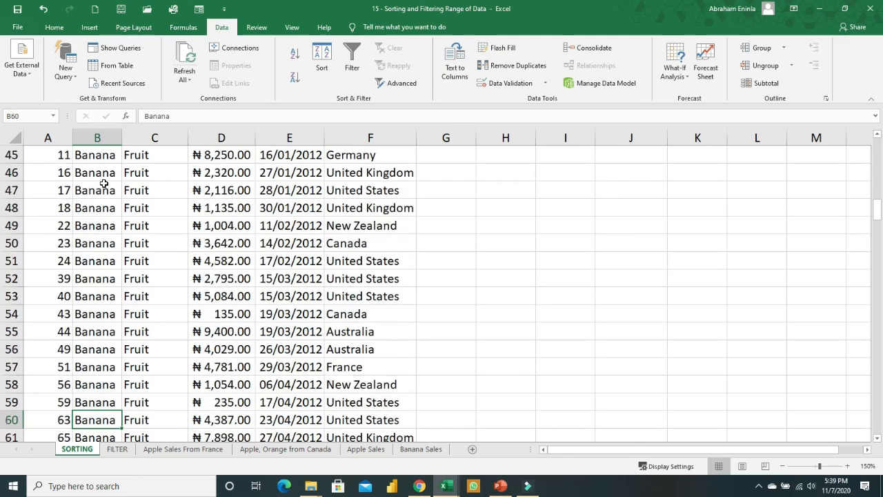
key(Down)
key(Down)
key(Down)
key(Down)
key(Down)
key(Down)
key(Down)
key(Down)
key(Down)
key(Down)
key(Down)
key(Down)
key(Down)
key(Down)
key(Down)
key(Down)
key(Down)
key(Down)
key(Down)
key(Down)
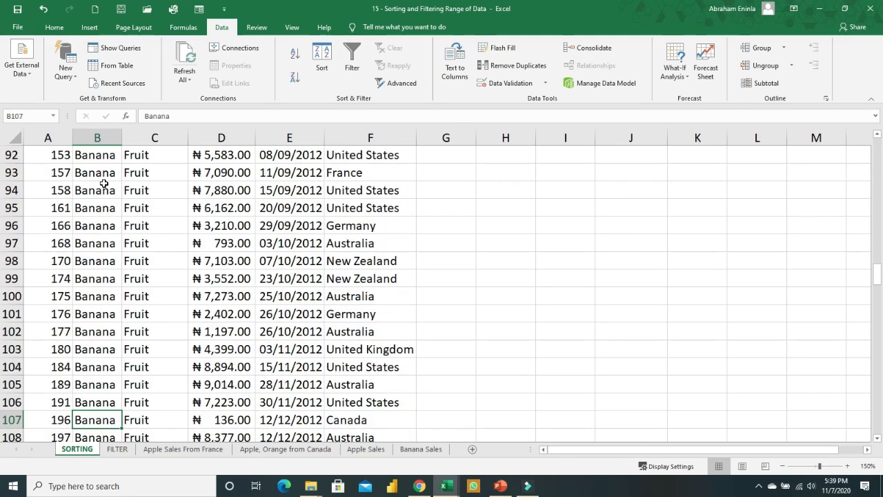
key(Down)
key(Down)
key(Down)
key(Down)
key(Down)
key(Down)
key(Down)
key(Down)
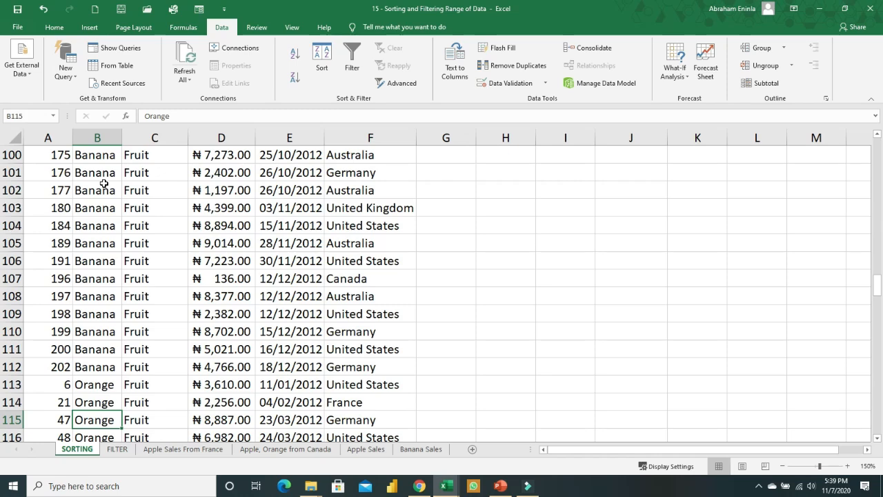
key(Down)
key(Down)
key(Down)
key(Down)
key(Down)
key(Down)
key(Down)
key(Down)
key(Down)
key(Down)
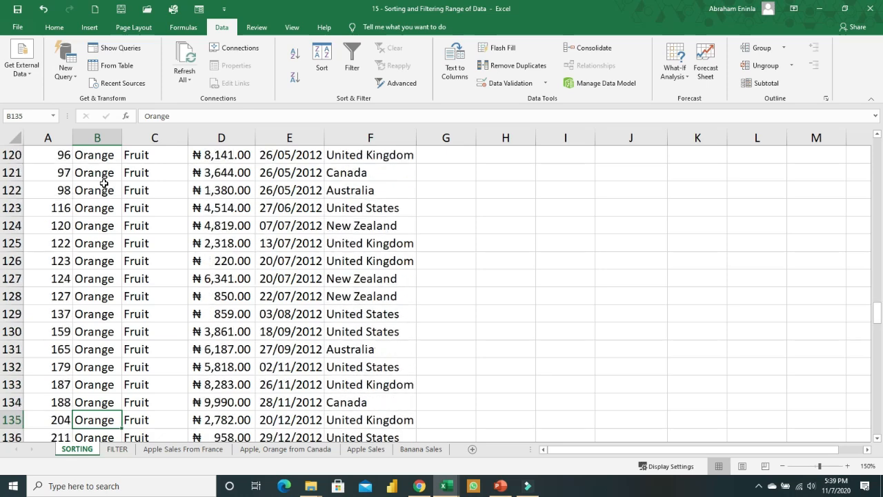
key(Down)
key(Down)
key(Down)
key(Down)
key(Down)
key(Down)
key(Down)
key(Down)
key(Down)
key(Down)
key(Down)
key(Down)
key(Down)
key(Down)
key(Down)
key(Down)
key(Down)
key(Down)
key(Down)
key(Down)
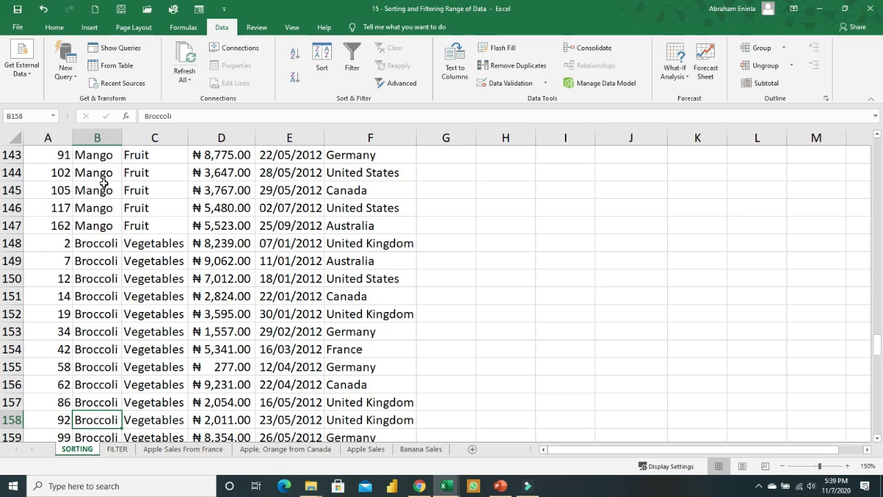
key(Down)
key(Down)
key(Down)
key(Down)
key(Down)
key(Down)
key(Down)
key(Down)
key(Down)
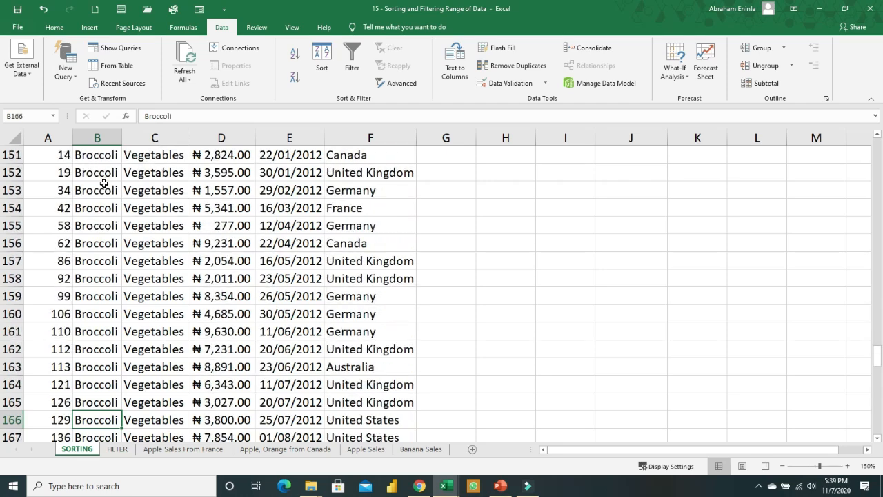
key(Down)
key(Down)
key(Down)
key(Down)
key(Down)
key(Down)
key(Down)
key(Down)
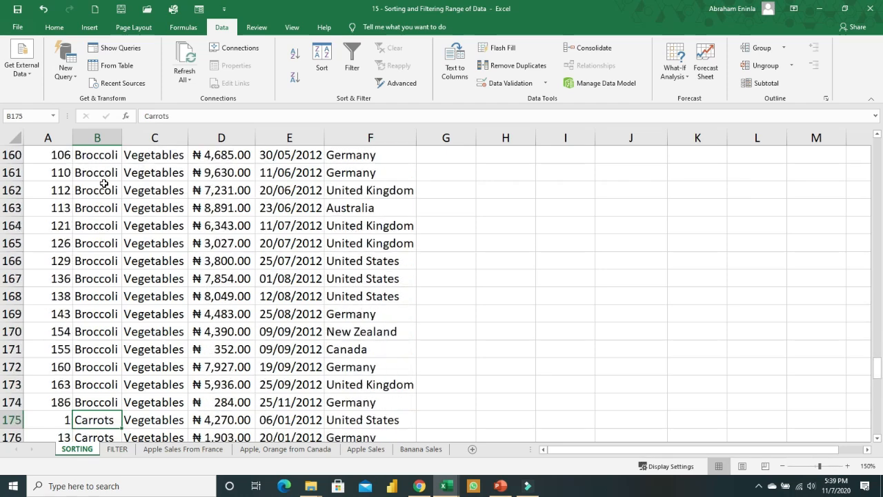
key(Down)
key(Down)
key(Down)
key(Down)
key(Down)
key(Down)
key(Down)
key(Down)
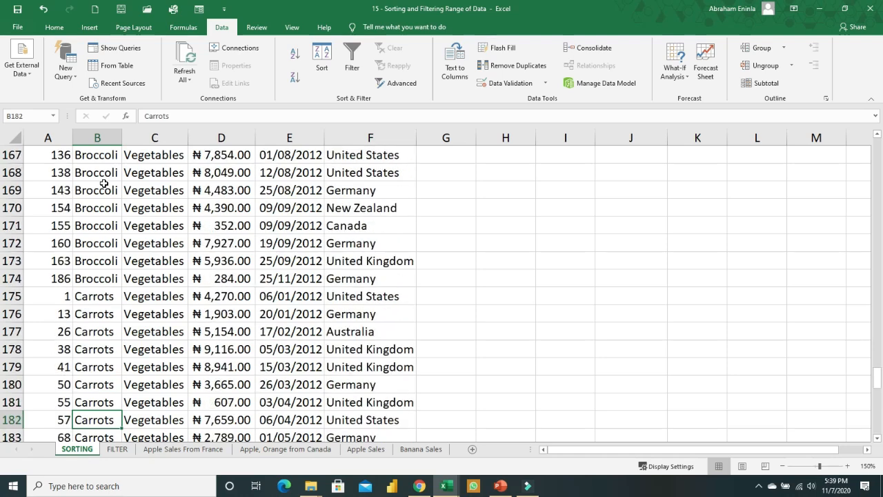
key(Down)
key(Down)
key(Down)
key(Down)
key(Down)
key(Down)
key(Down)
key(Down)
key(Down)
key(Down)
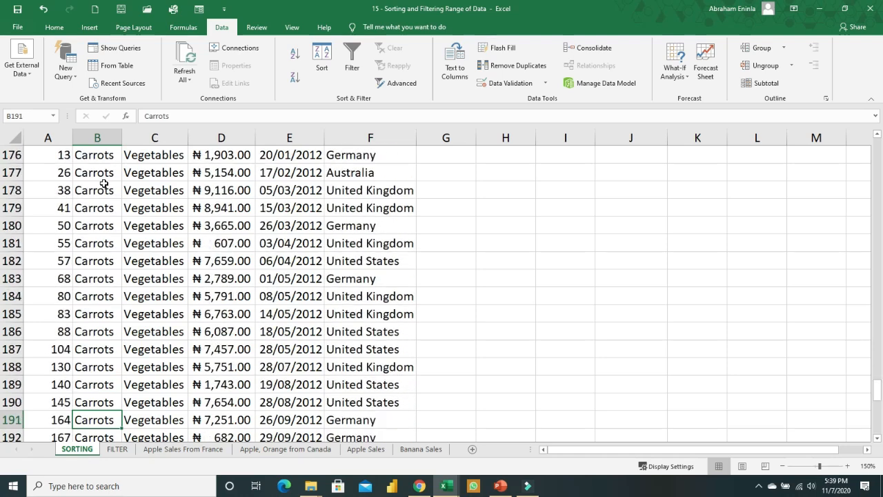
key(Down)
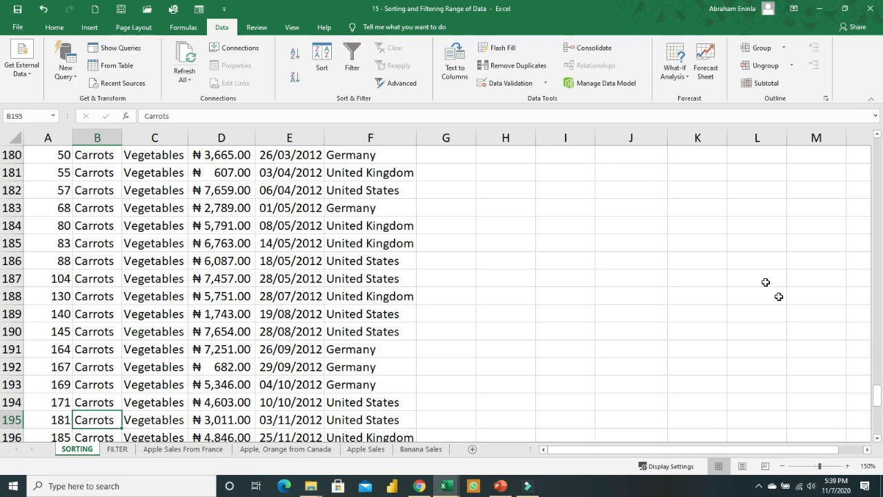
drag(878, 397, 877, 148)
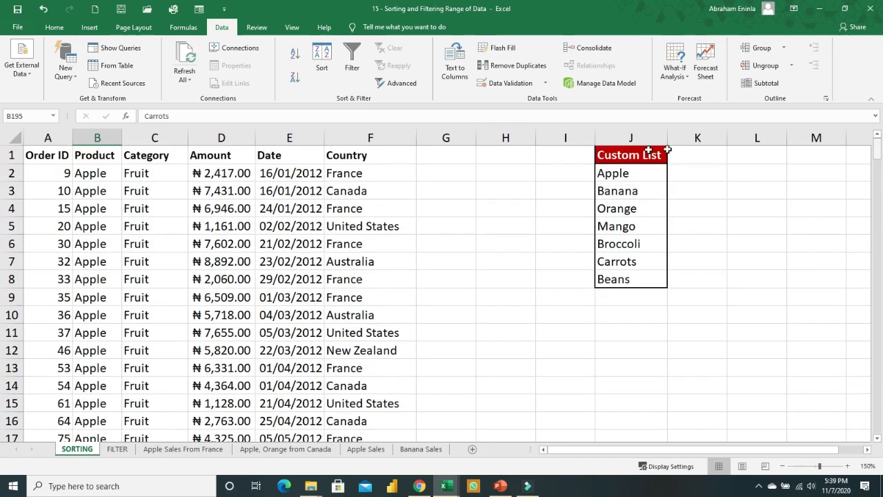
click(630, 178)
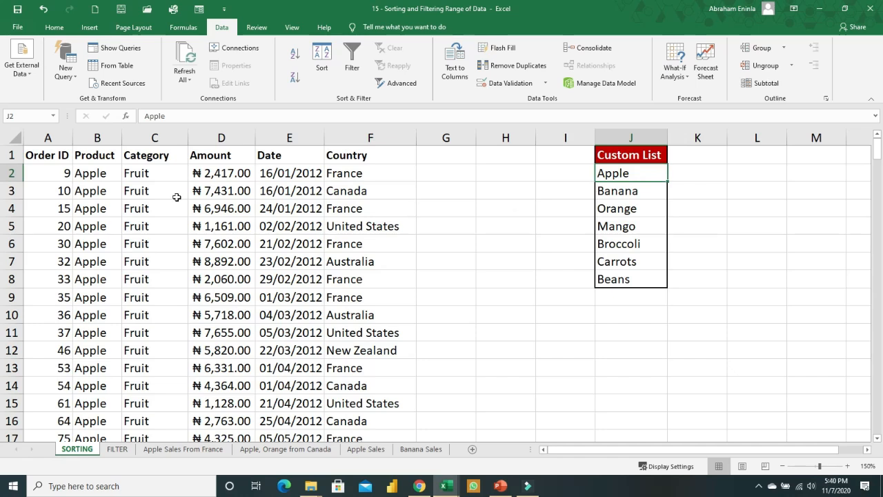
Step: Review the imported product list in the Custom Lists editor of the Advanced Excel options, then close the options
click(53, 157)
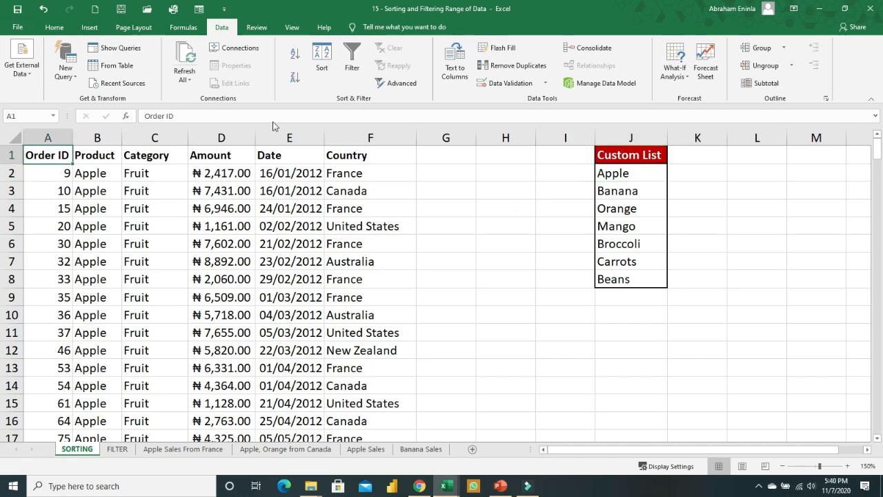
click(17, 27)
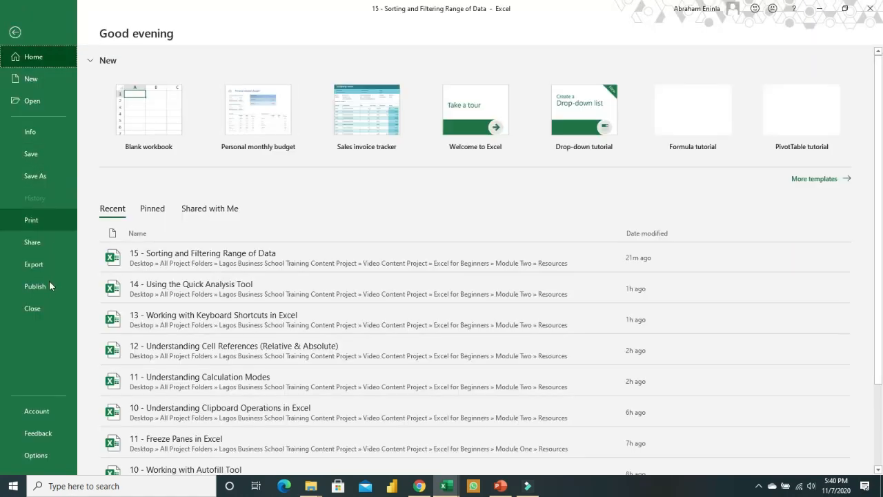
key(Escape)
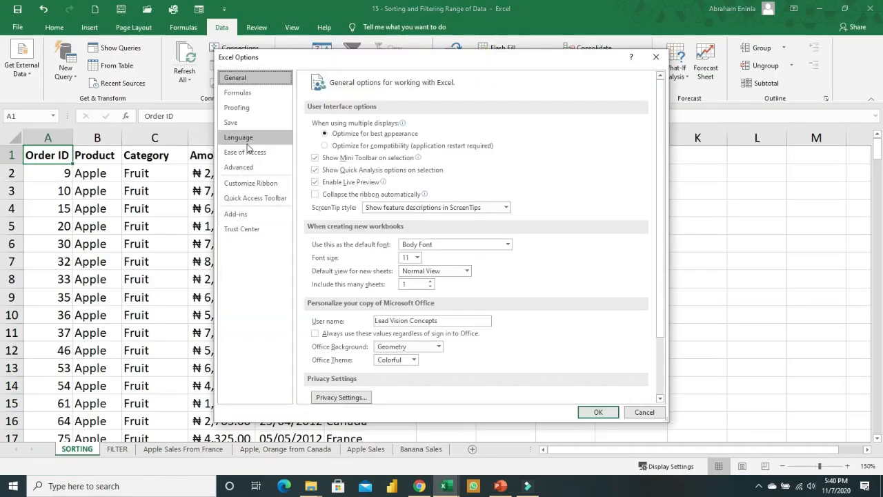
click(251, 170)
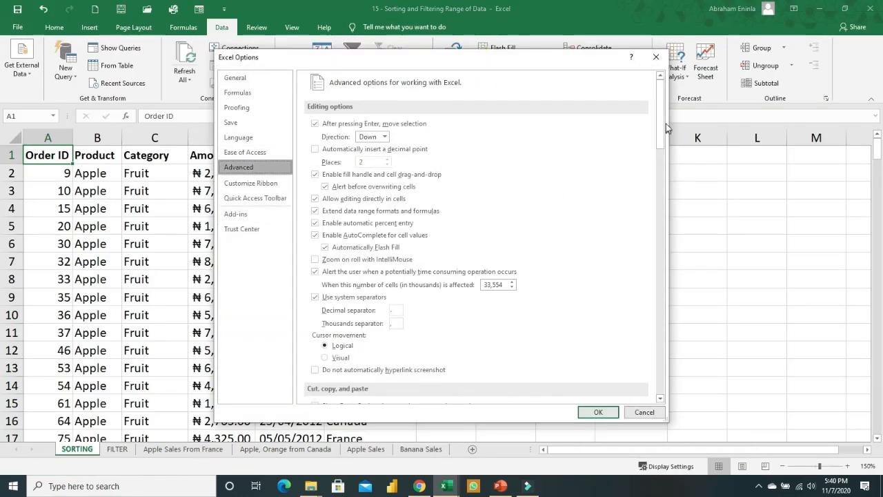
drag(661, 116, 667, 325)
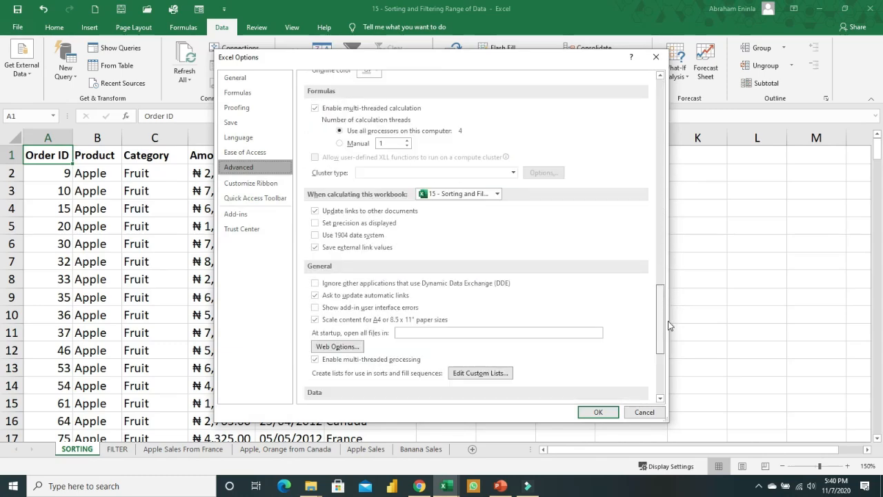
click(485, 373)
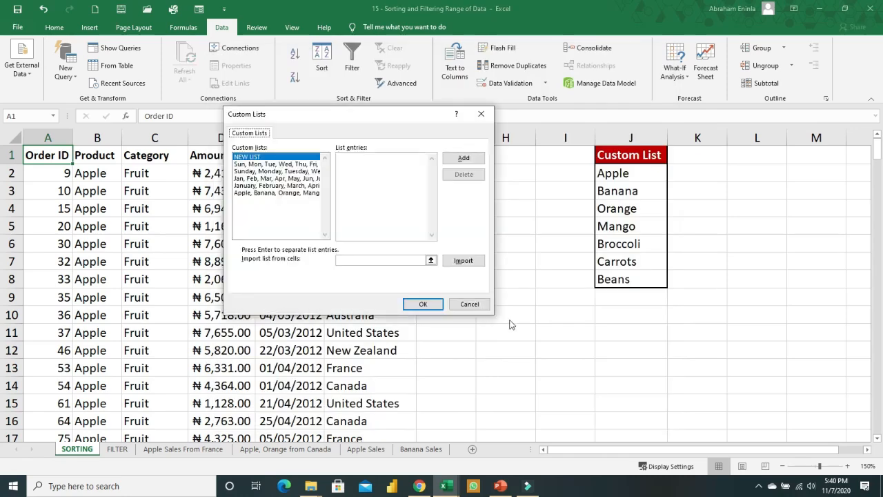
click(410, 260)
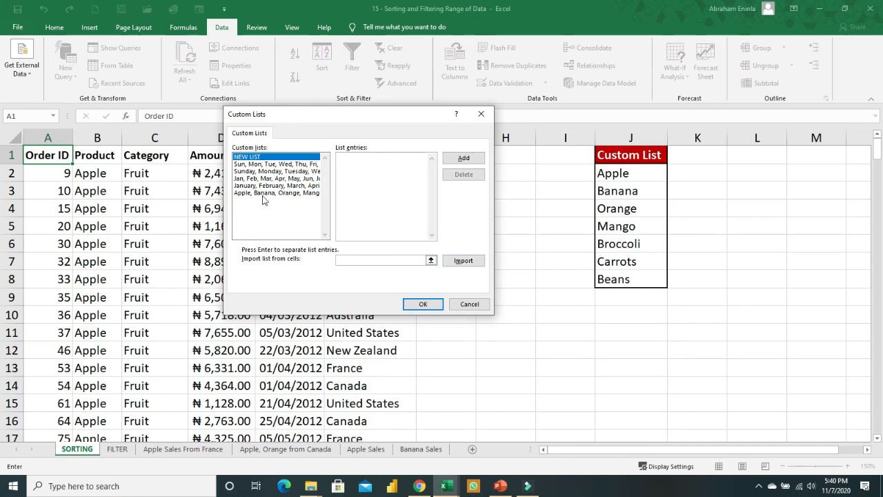
click(469, 304)
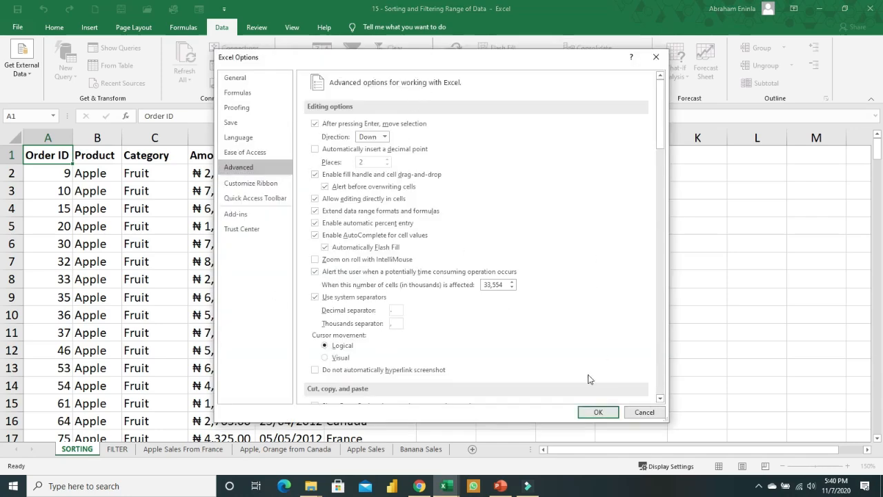
click(597, 412)
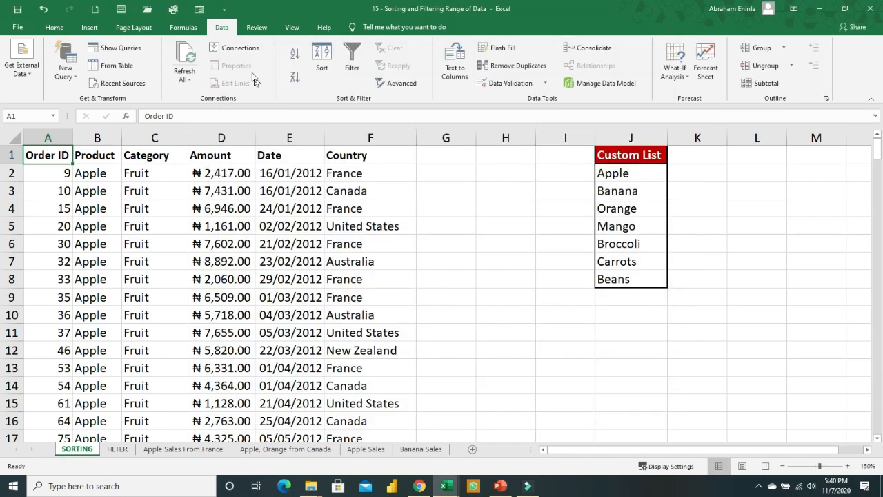
Step: Review the order choices for the Product sort and confirm the sort with the Apple, Banana, Orange, Mango custom list
click(321, 59)
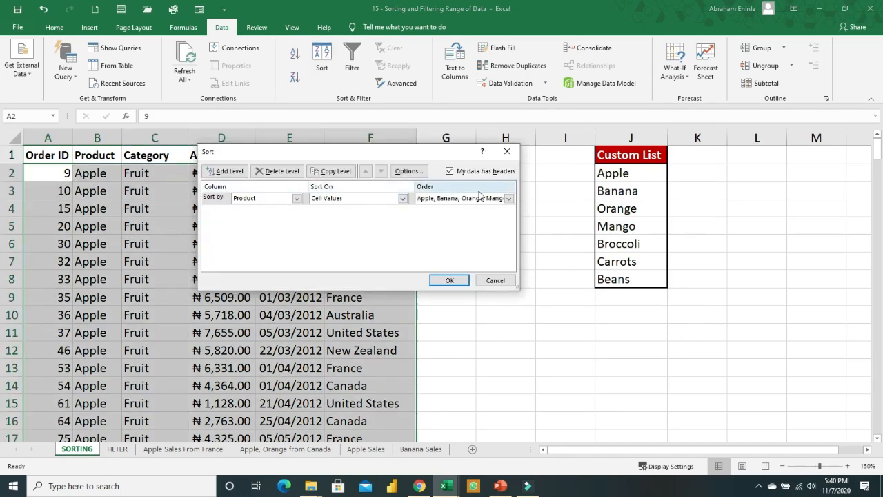
click(508, 198)
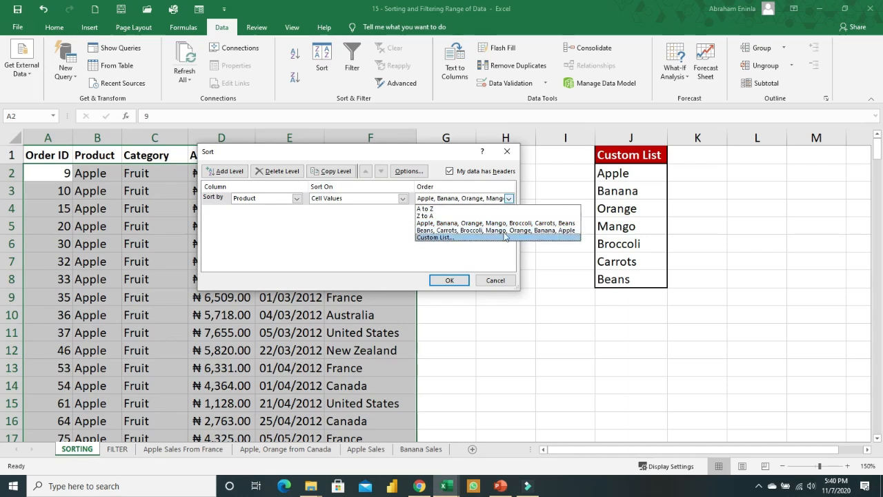
click(494, 286)
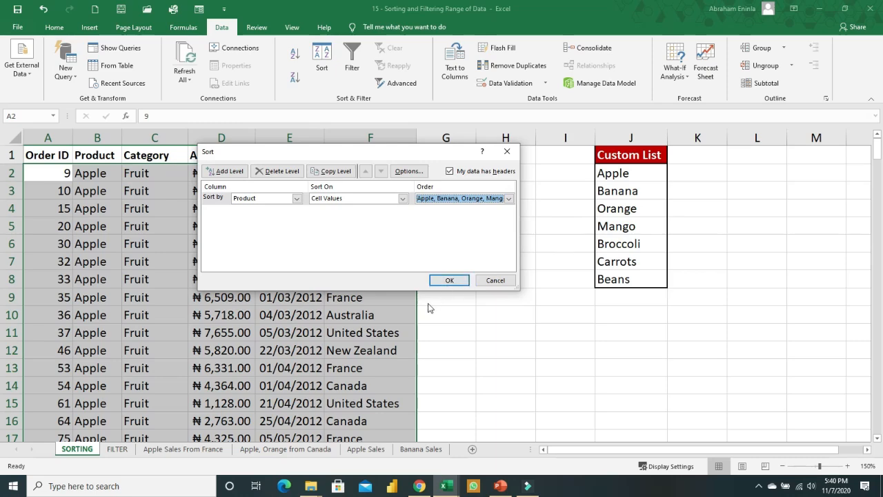
click(463, 282)
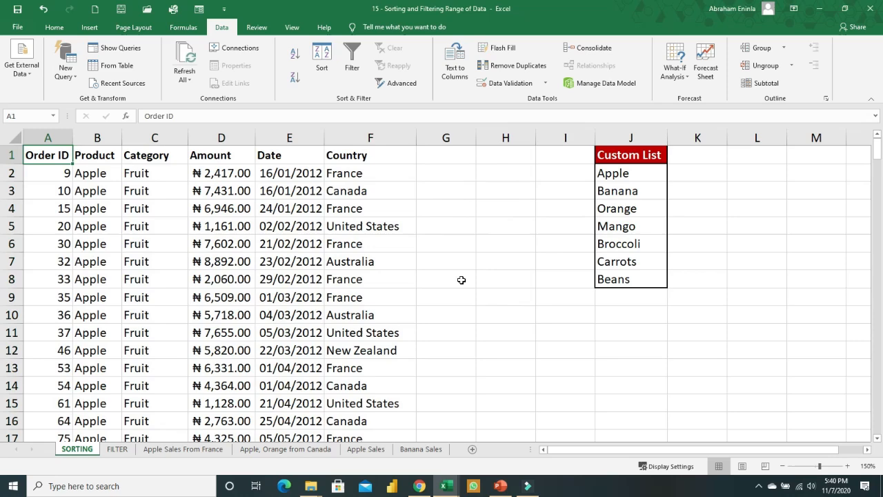
Step: Go to the order data on the FILTER sheet and select the Order ID header in cell A1
click(180, 205)
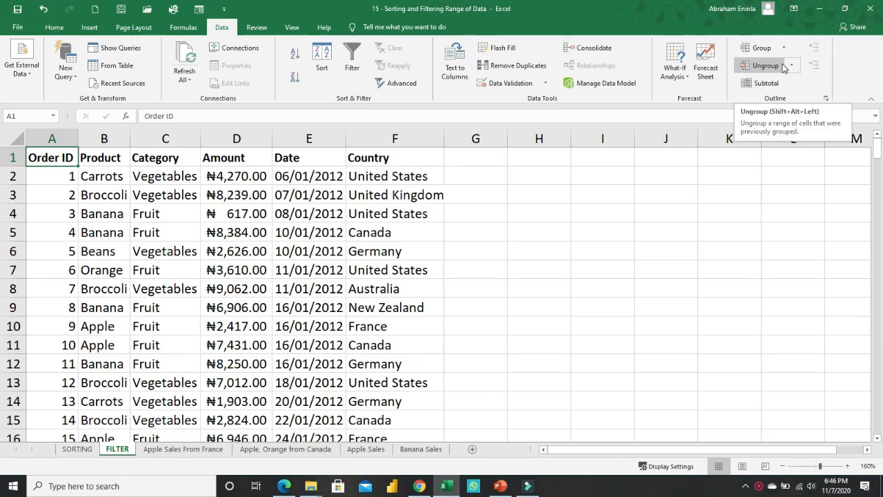
click(476, 218)
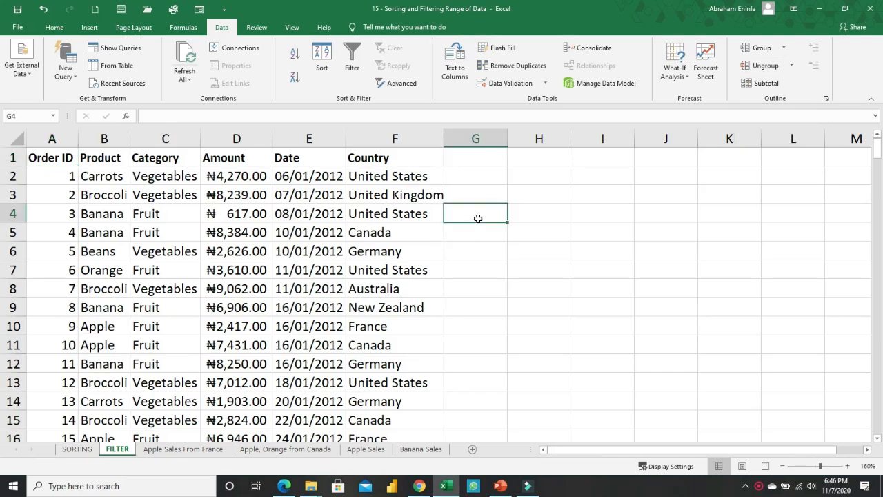
click(316, 236)
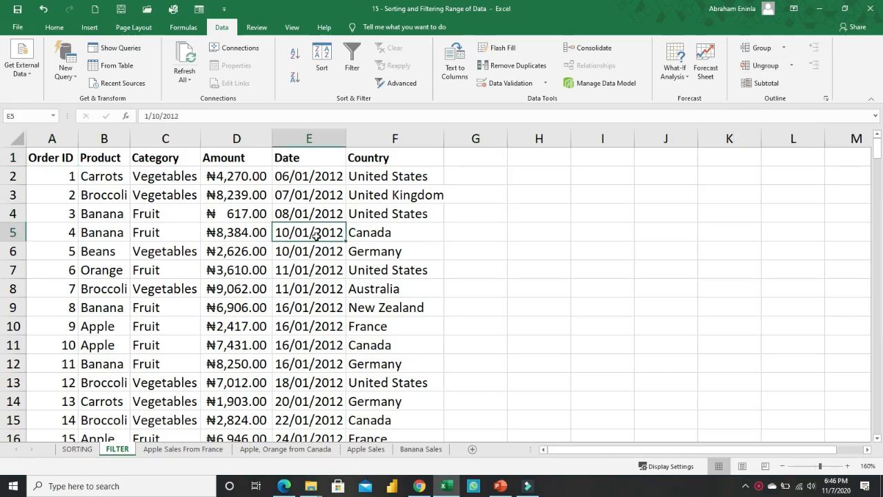
click(61, 158)
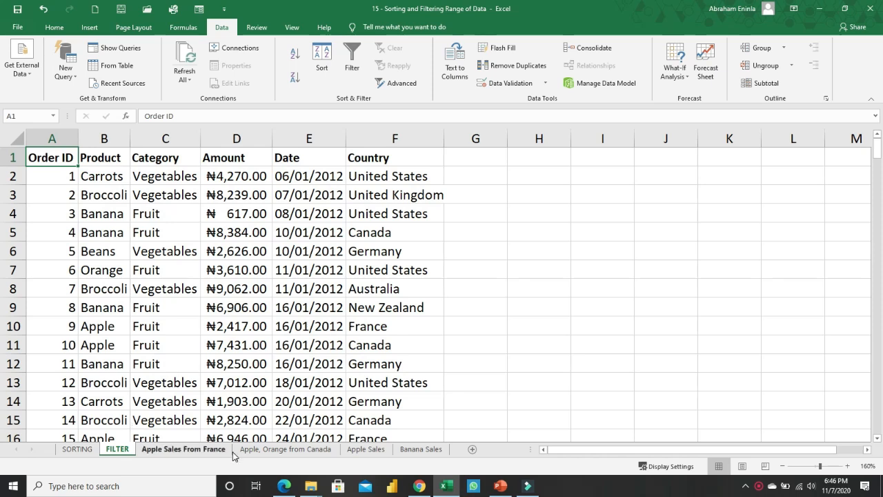
Step: Look through the Apple Sales From France, Apple, Orange from Canada, Apple Sales and Banana Sales sheets
click(181, 450)
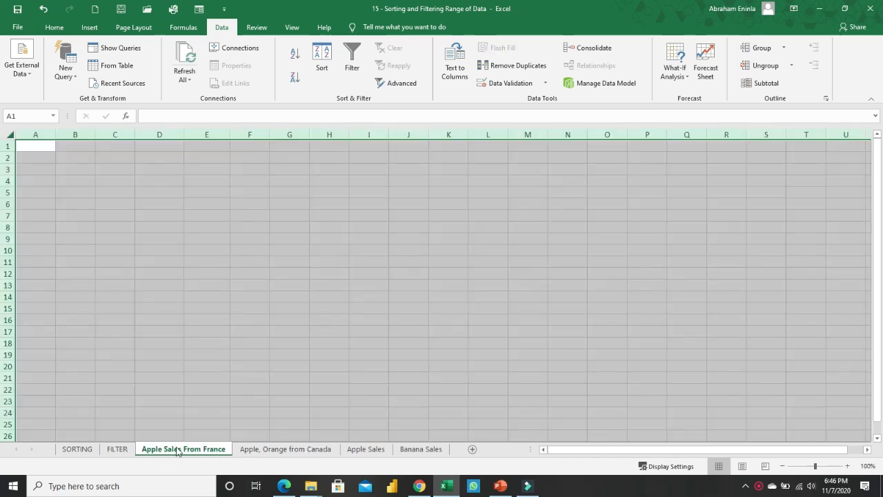
click(298, 450)
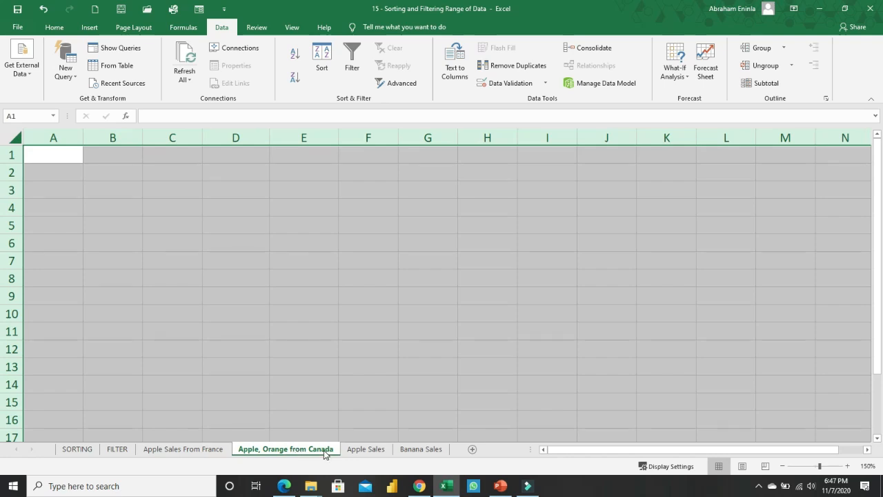
click(368, 451)
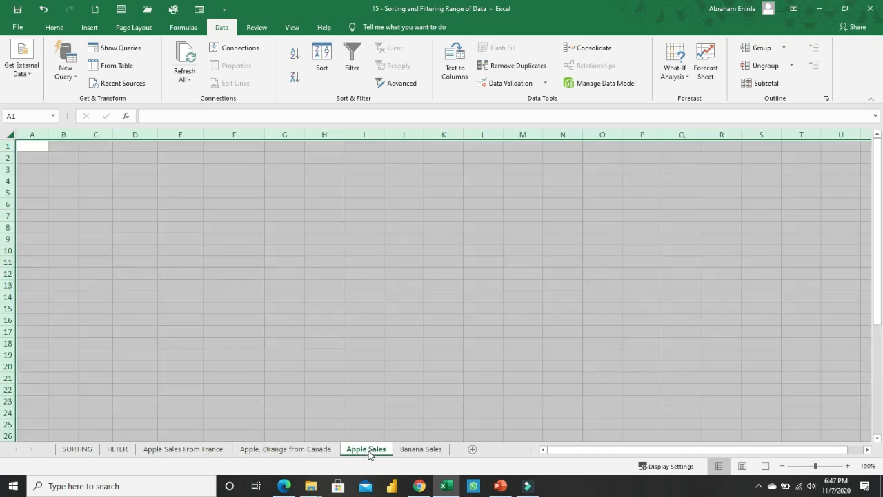
click(429, 451)
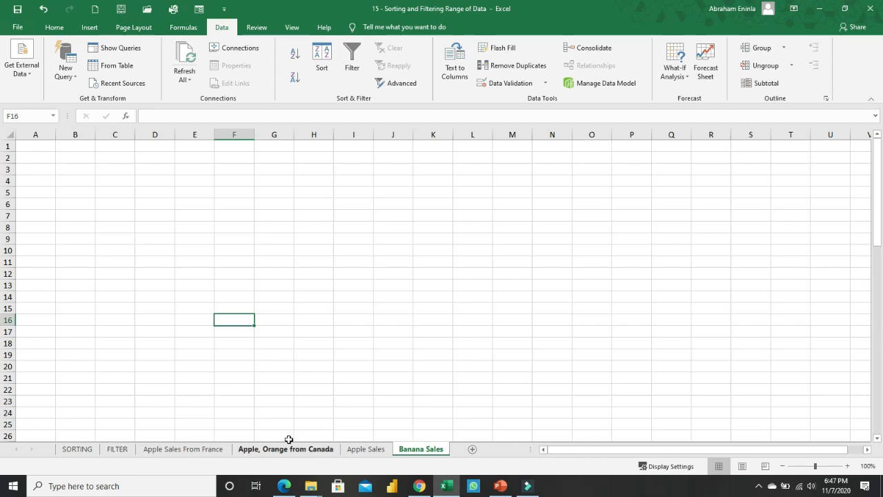
Step: Turn on filtering for the order data on the FILTER sheet and filter the Product column to show only Apple
click(372, 450)
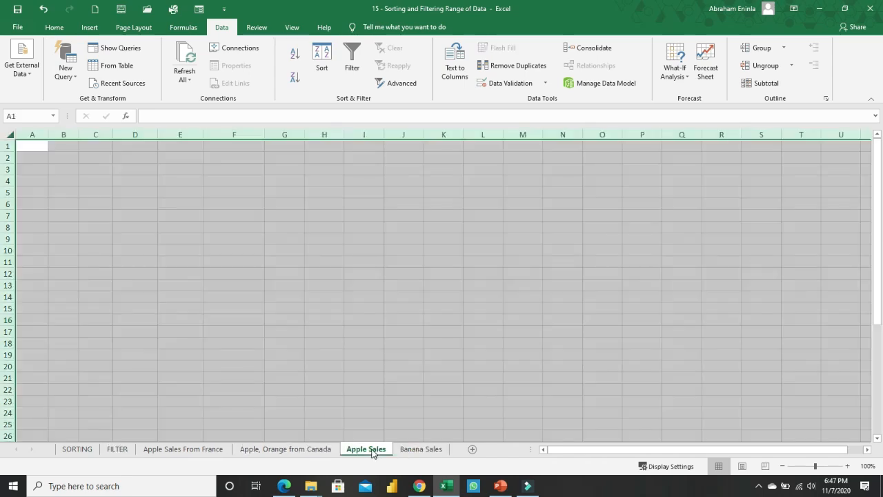
click(118, 449)
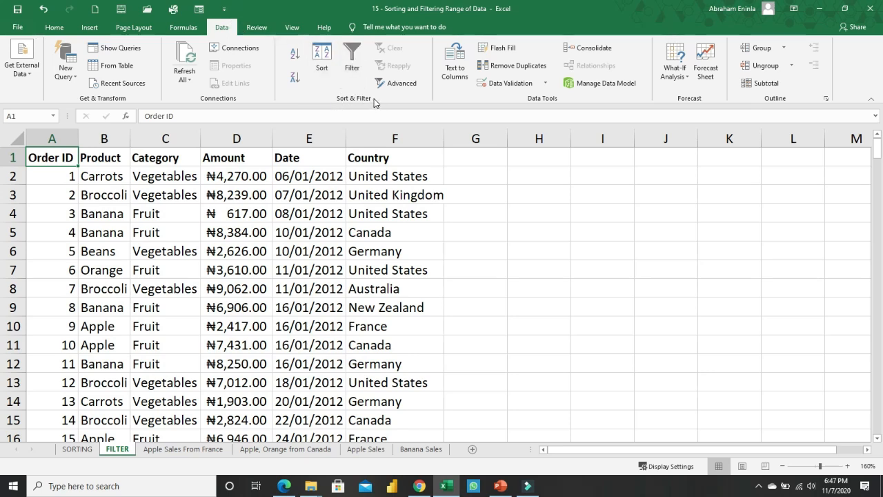
click(352, 59)
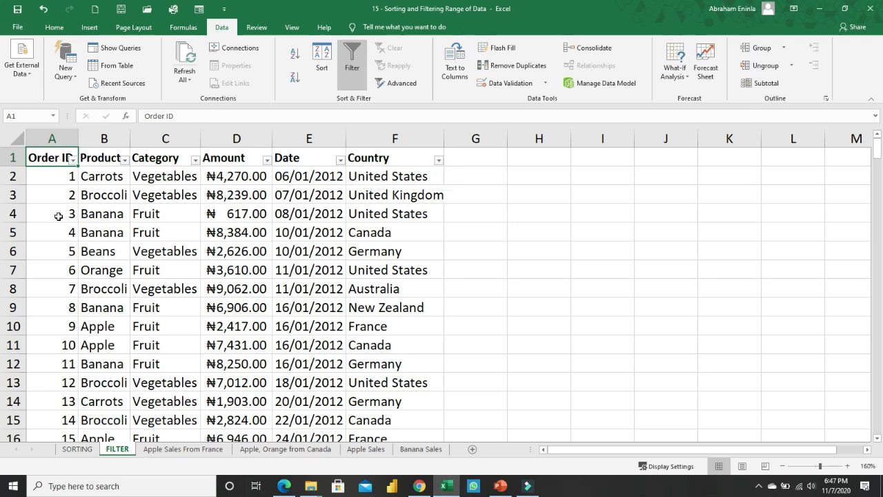
click(125, 161)
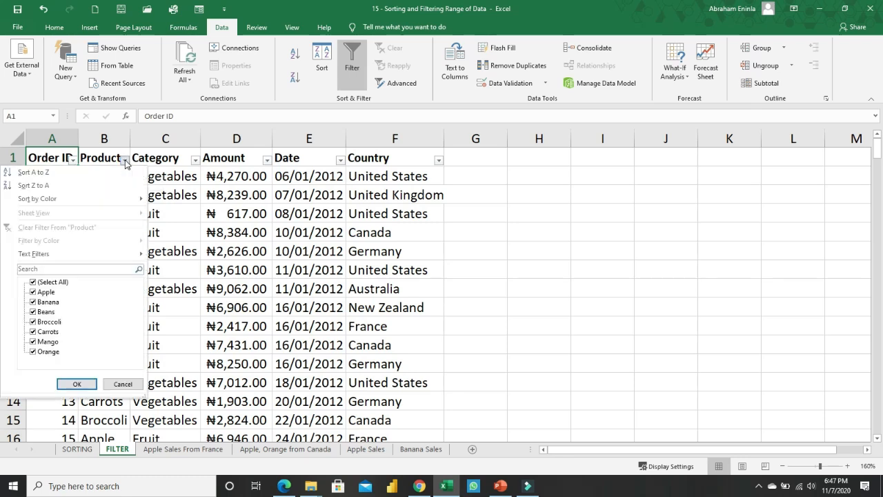
click(33, 283)
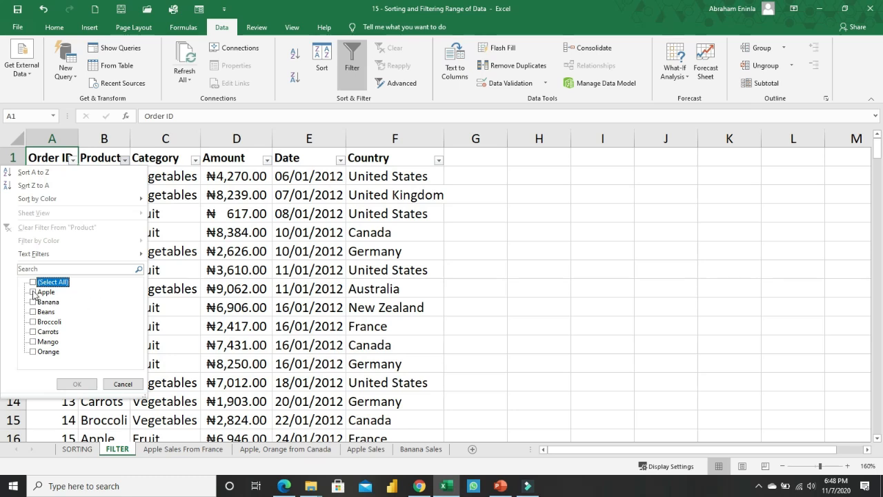
click(35, 293)
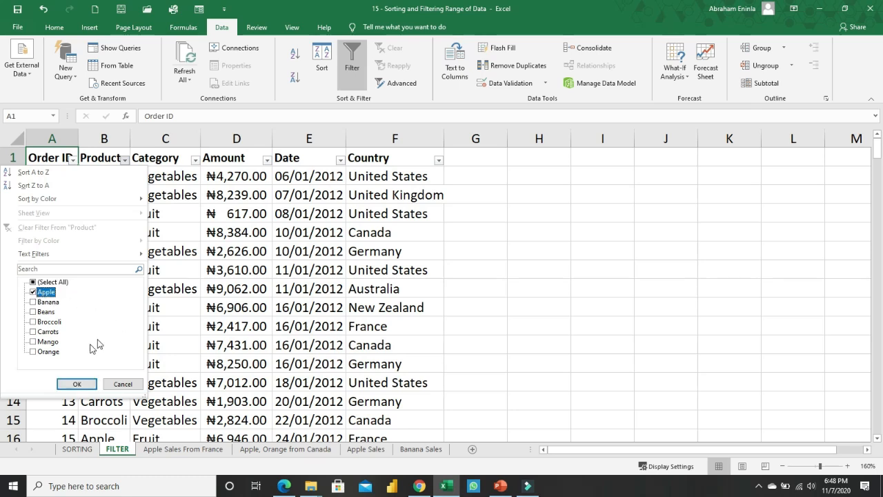
click(77, 384)
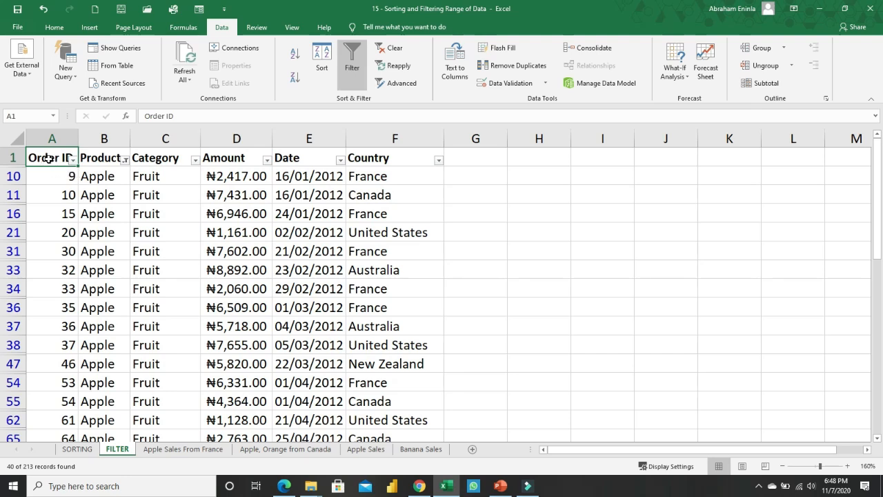
Step: Copy the filtered Apple orders with their headers and paste them at cell A1 of the Apple Sales sheet
key(ctrl+shift+End)
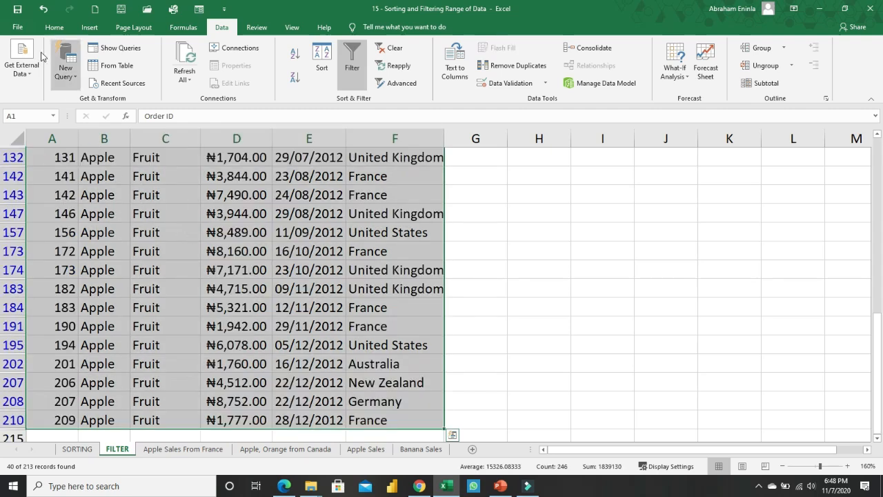
click(56, 29)
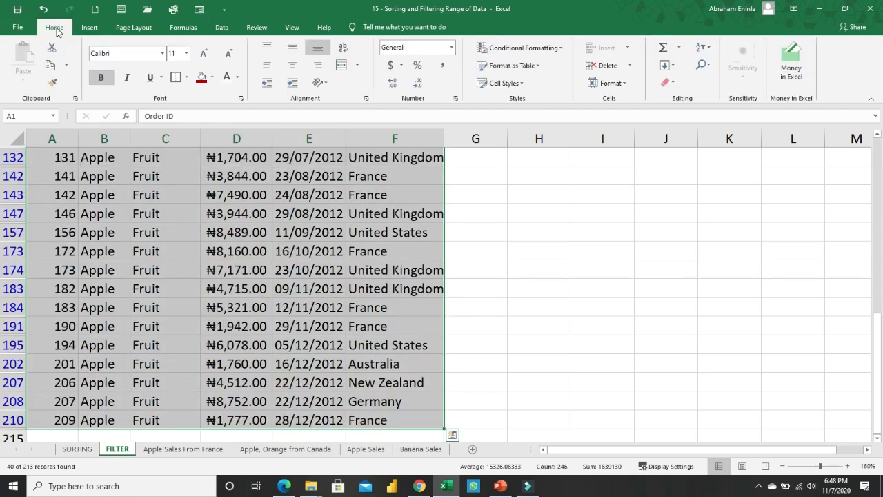
click(51, 66)
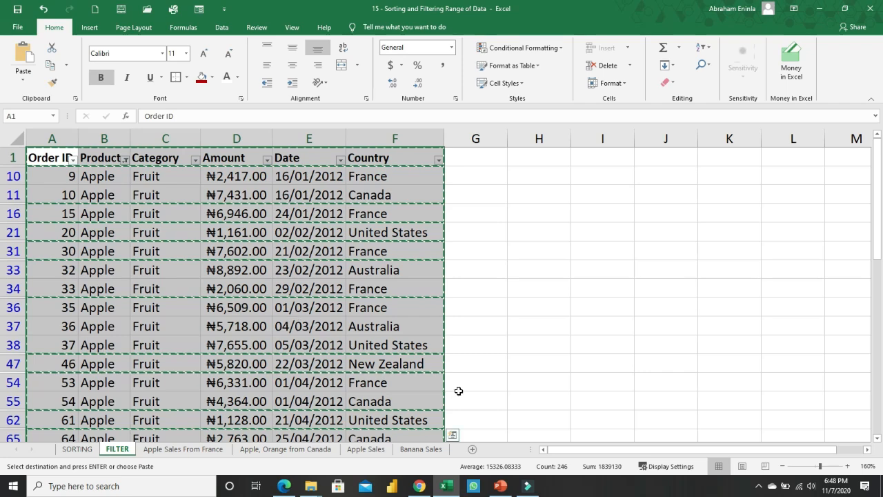
click(372, 452)
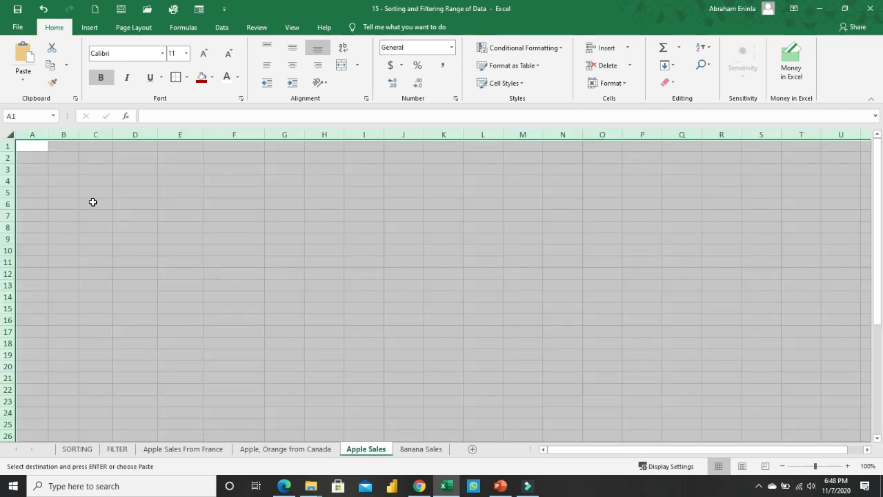
click(38, 145)
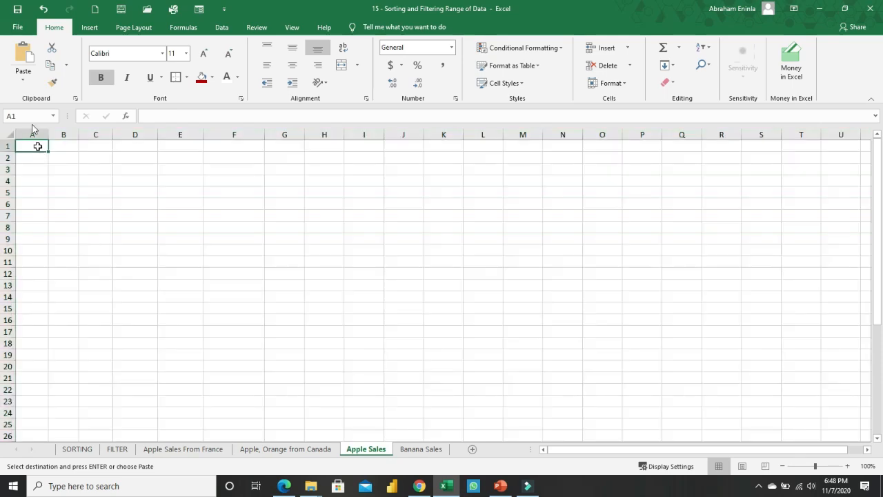
click(23, 55)
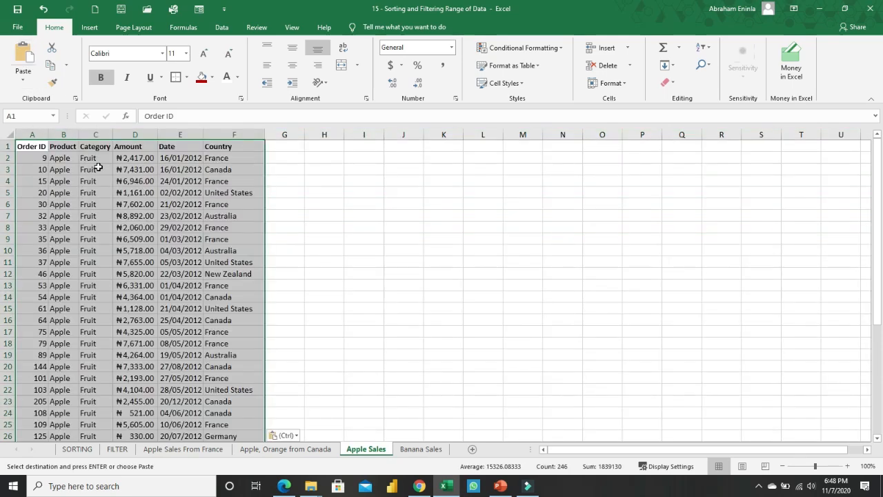
Step: Check the pasted Apple orders on the Apple Sales sheet, from the header row down to the last record
click(98, 167)
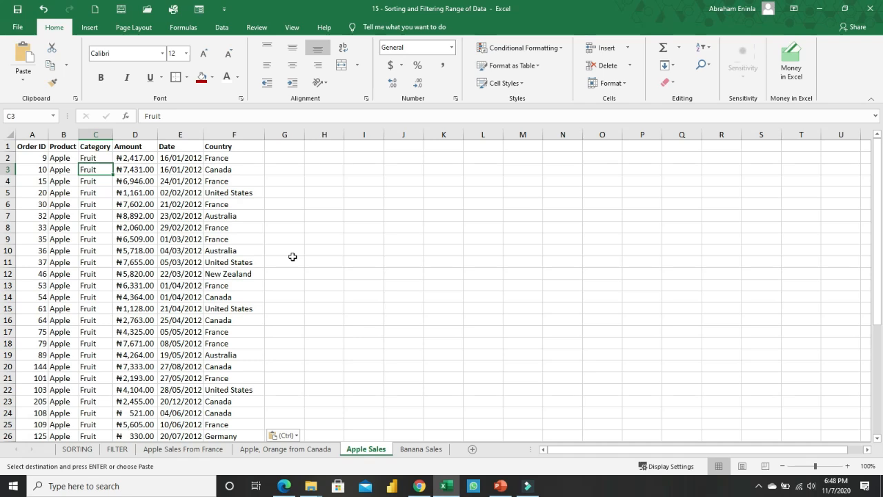
click(879, 383)
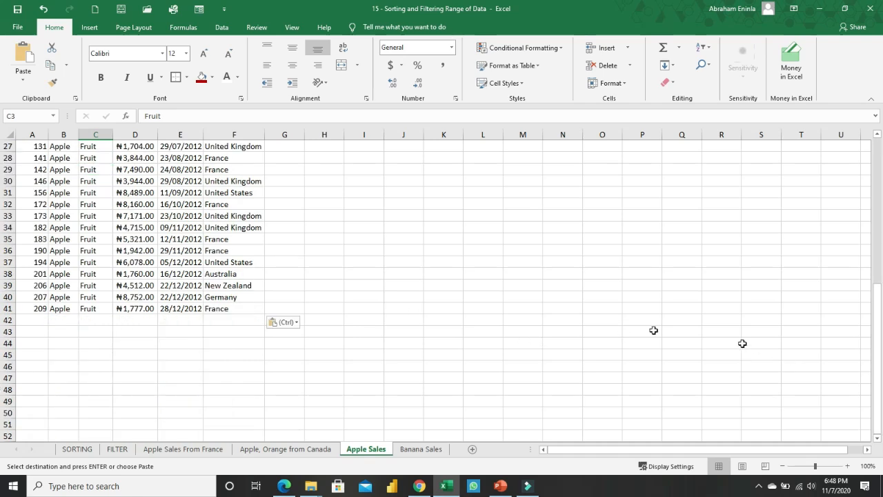
click(29, 305)
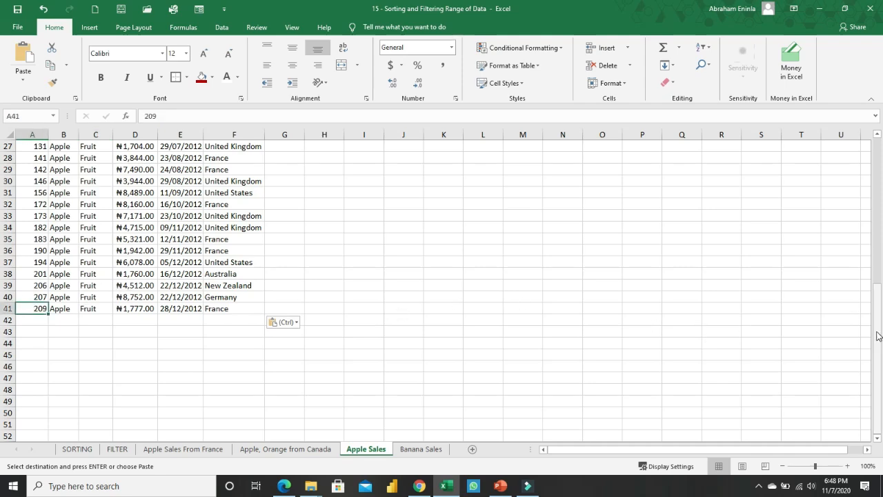
drag(876, 331, 851, 173)
drag(33, 146, 243, 145)
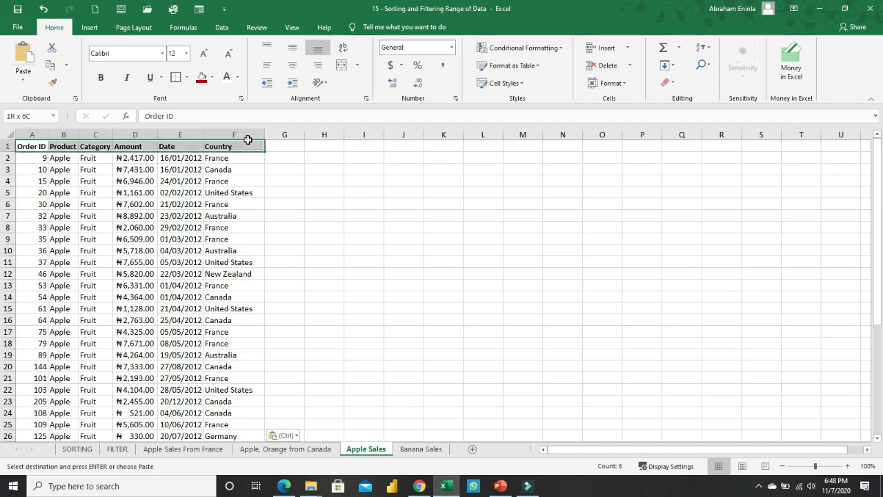
drag(42, 160, 222, 138)
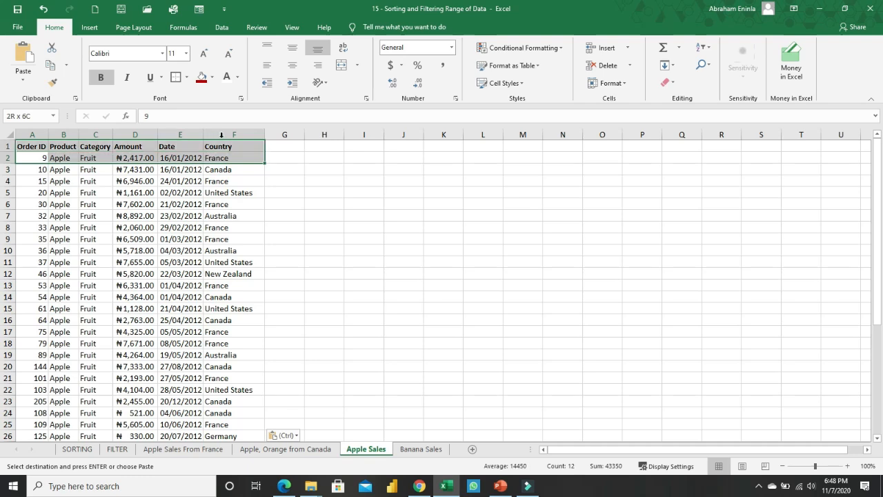
click(38, 147)
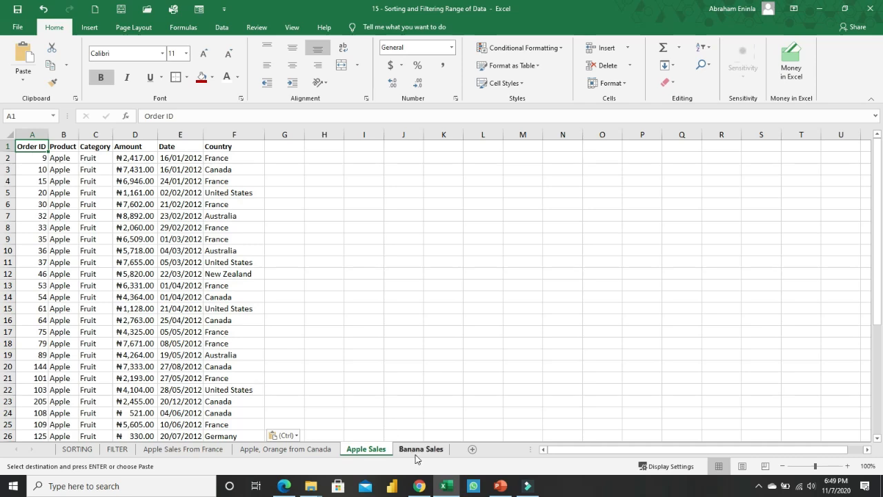
Step: Return to the FILTER sheet and clear the Apple filter from the order data
click(117, 449)
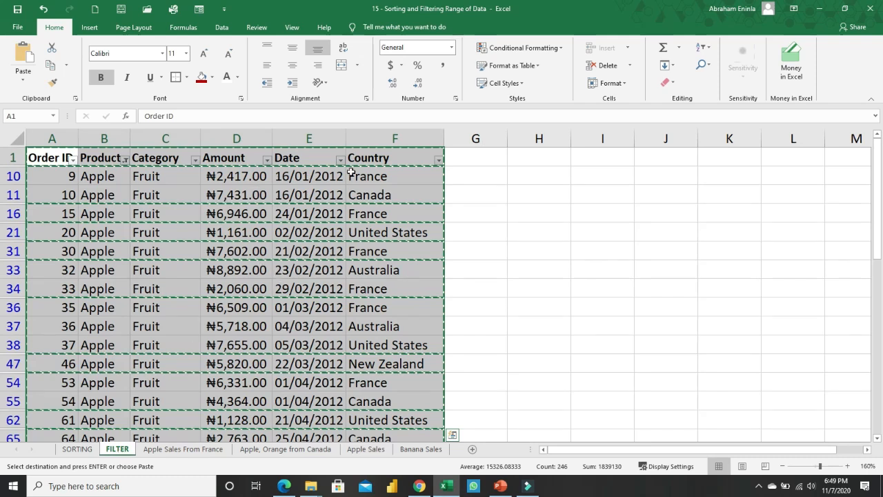
click(222, 29)
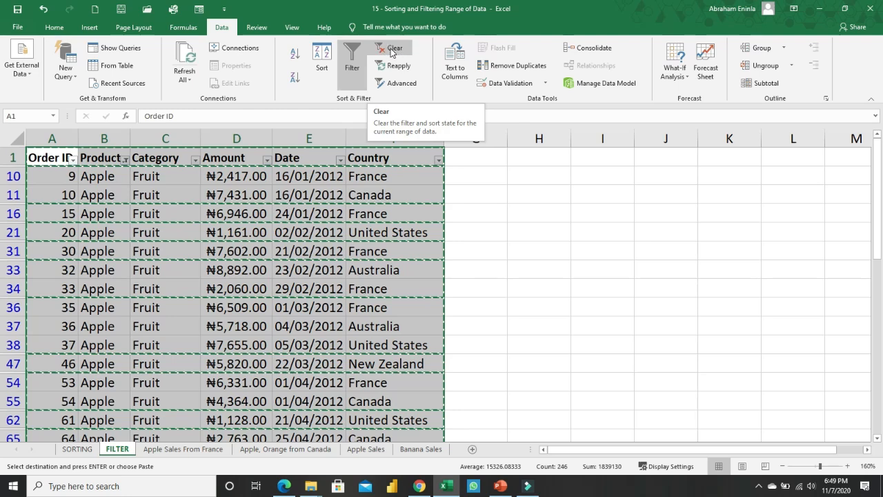
click(394, 49)
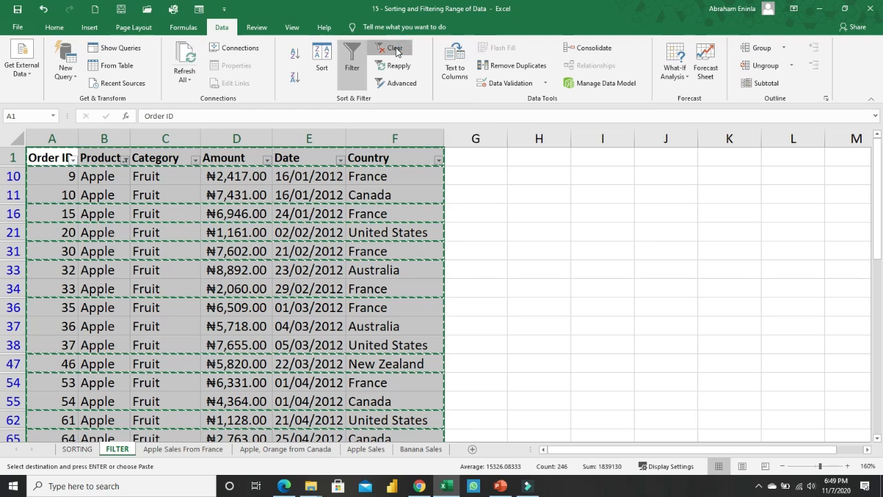
Step: Filter the Product column of the order data to show only Banana
click(109, 160)
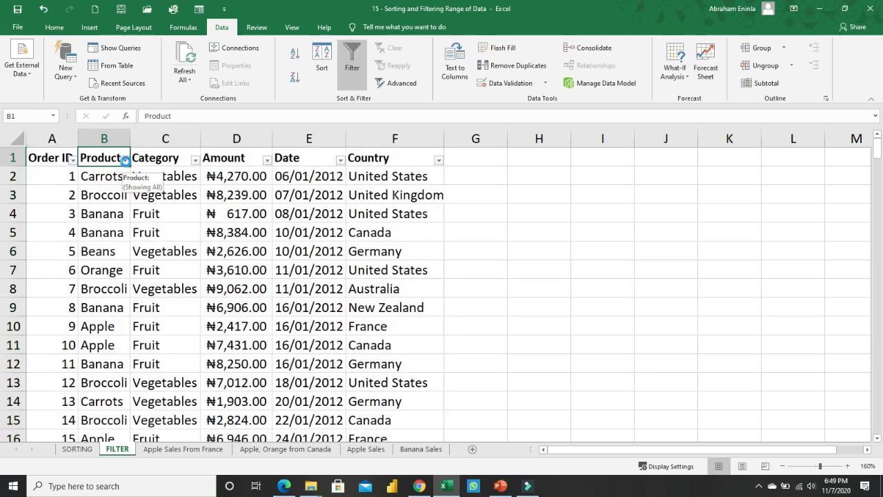
click(125, 160)
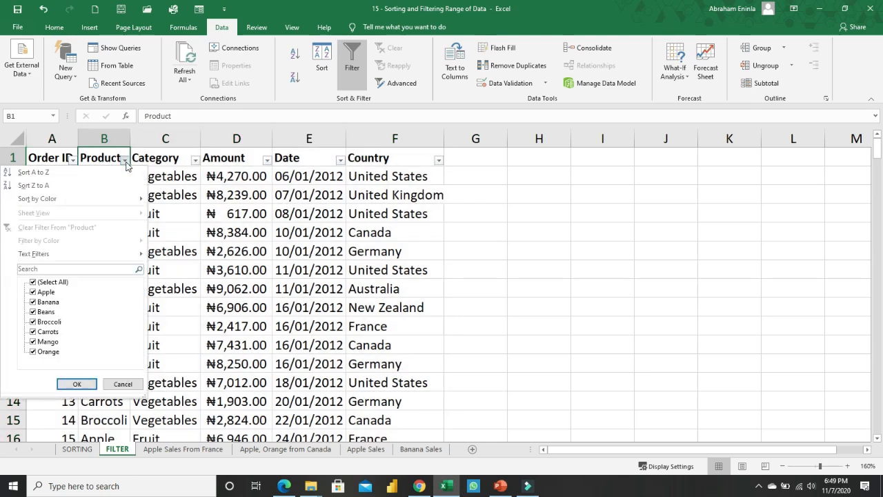
click(33, 283)
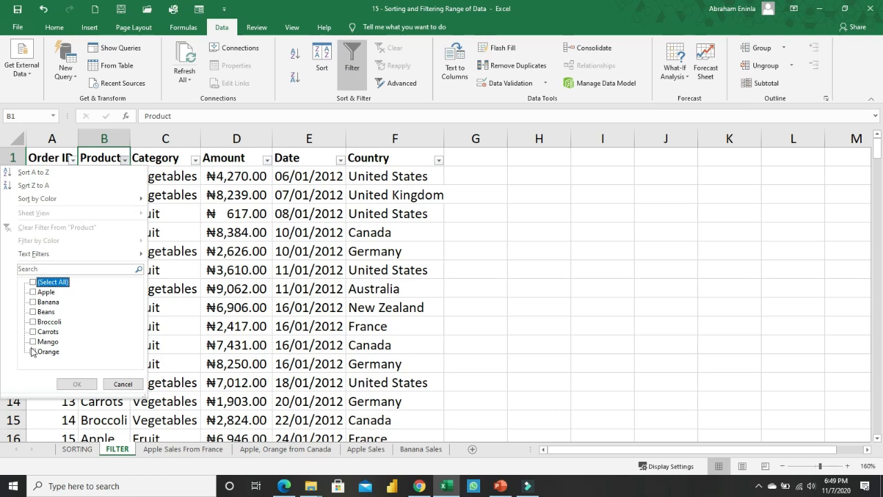
click(33, 302)
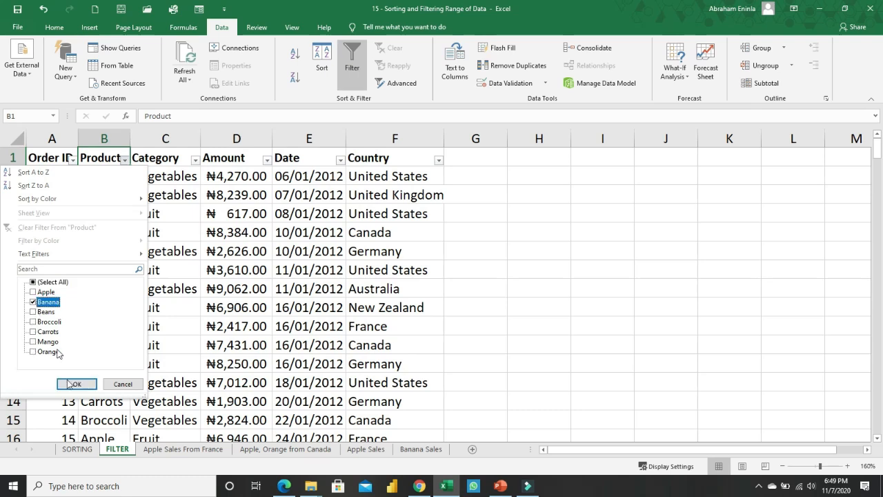
click(78, 384)
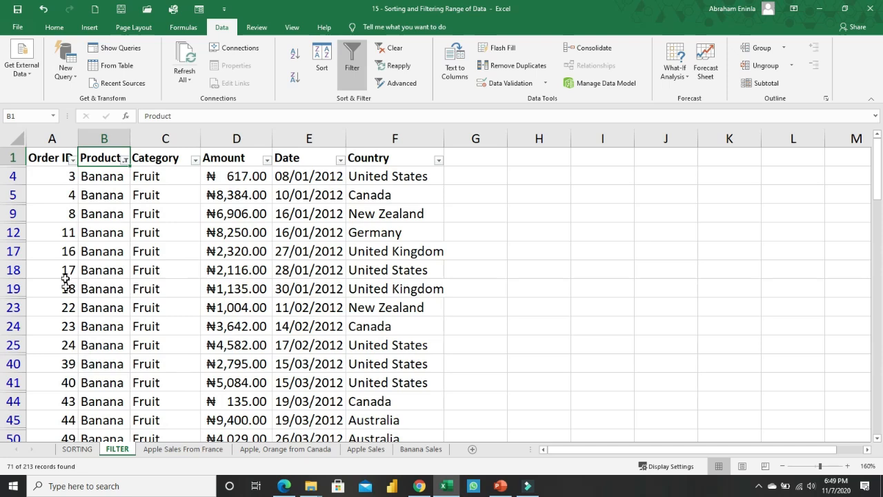
Step: Copy the filtered Banana orders together with their header row, starting from cell A1
click(62, 160)
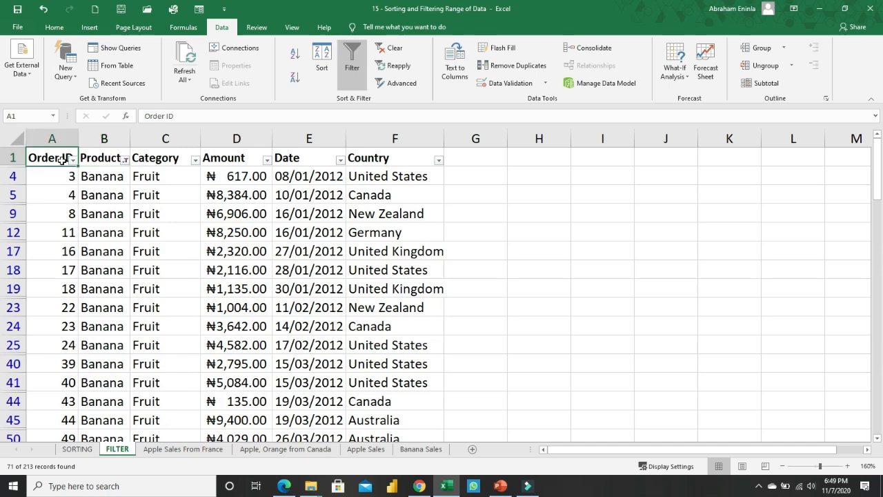
key(ctrl+shift+End)
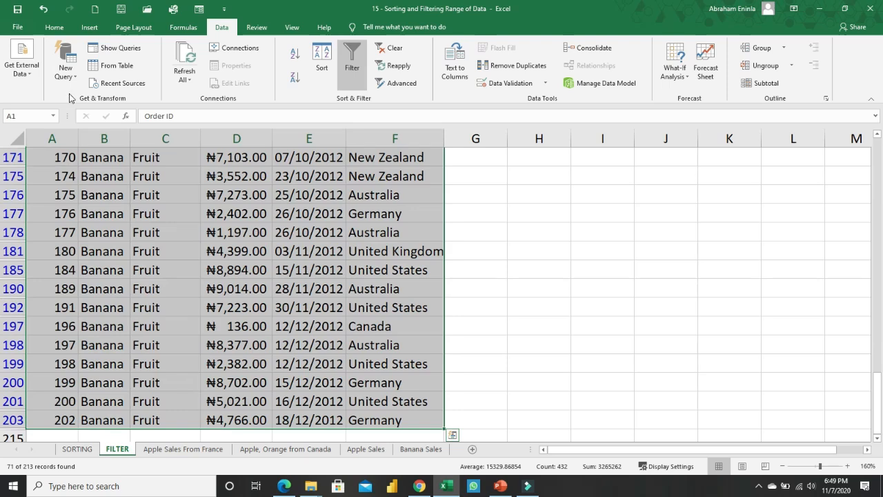
click(54, 26)
click(50, 65)
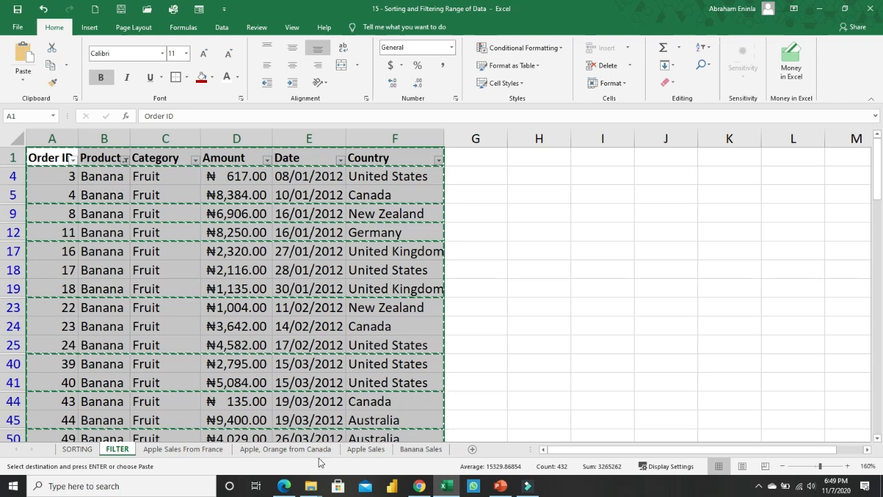
Step: Paste the copied orders at cell A1 of the Banana Sales sheet and autofit the widths of columns A to F
click(421, 449)
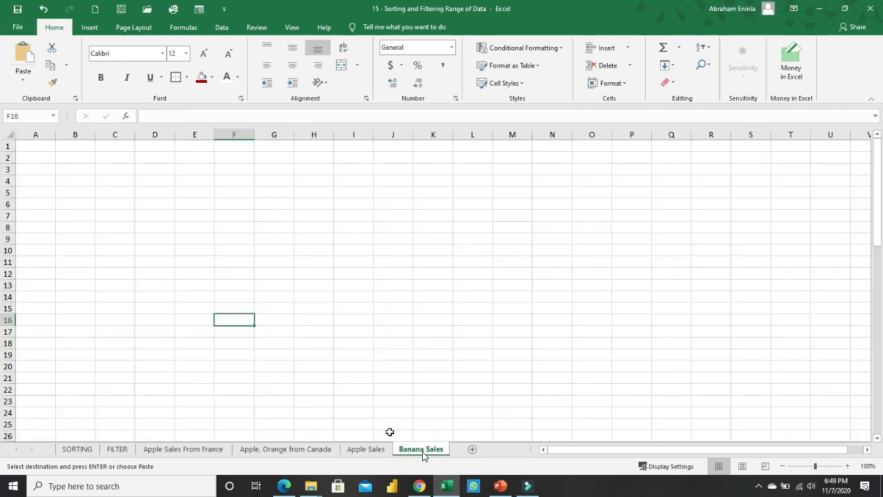
click(36, 149)
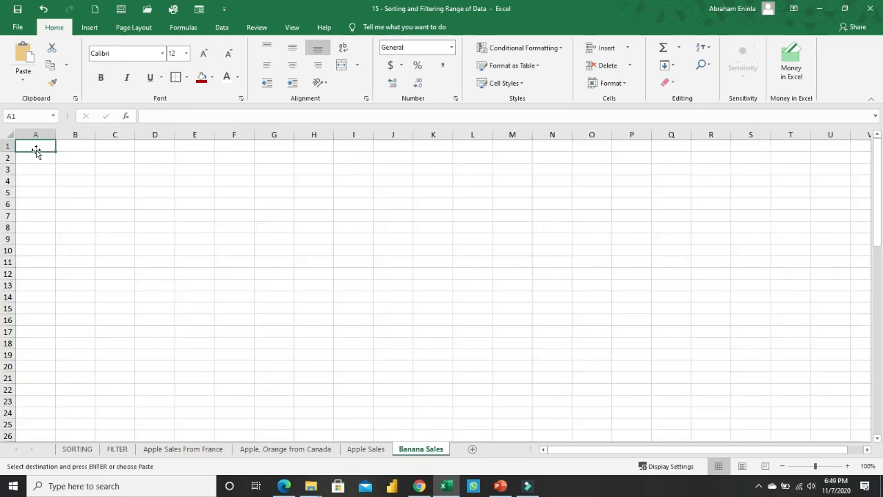
key(ctrl+v)
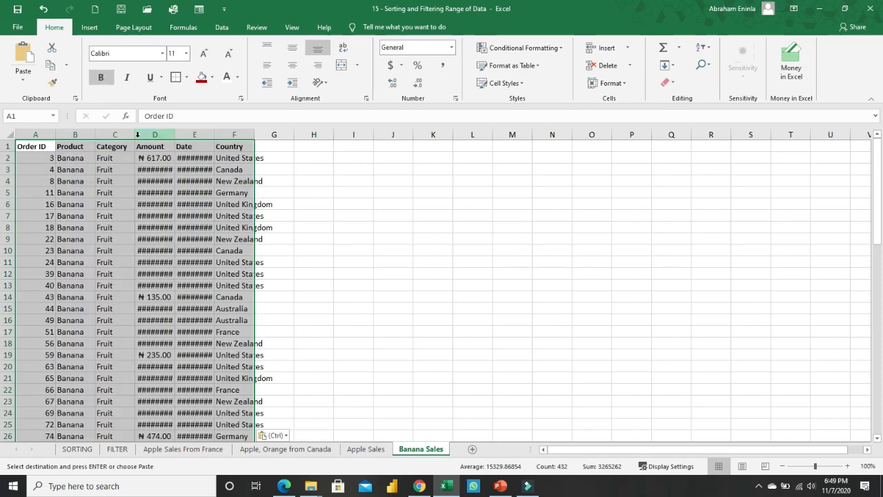
drag(44, 128, 222, 149)
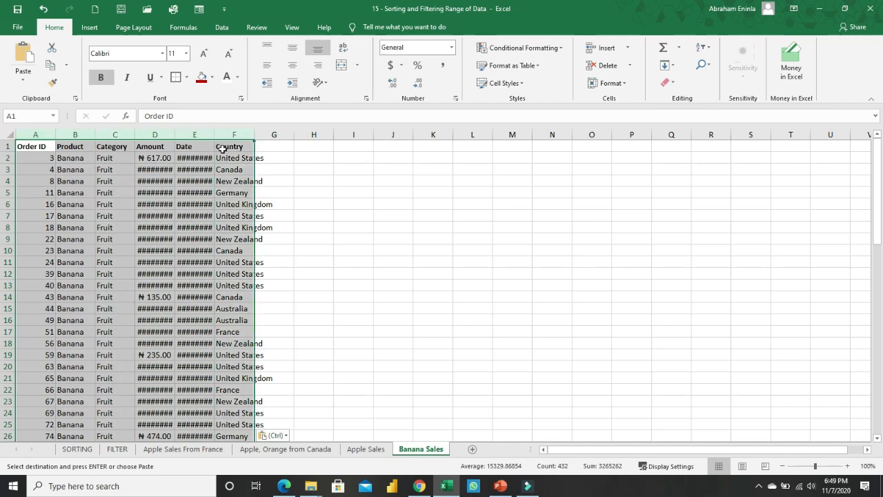
double_click(174, 133)
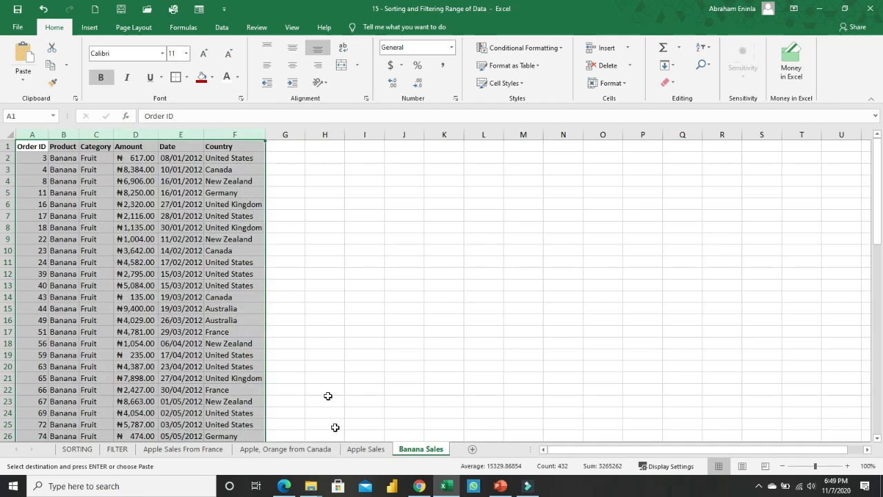
Step: Return to the FILTER sheet and clear the Banana filter from the order data
click(189, 452)
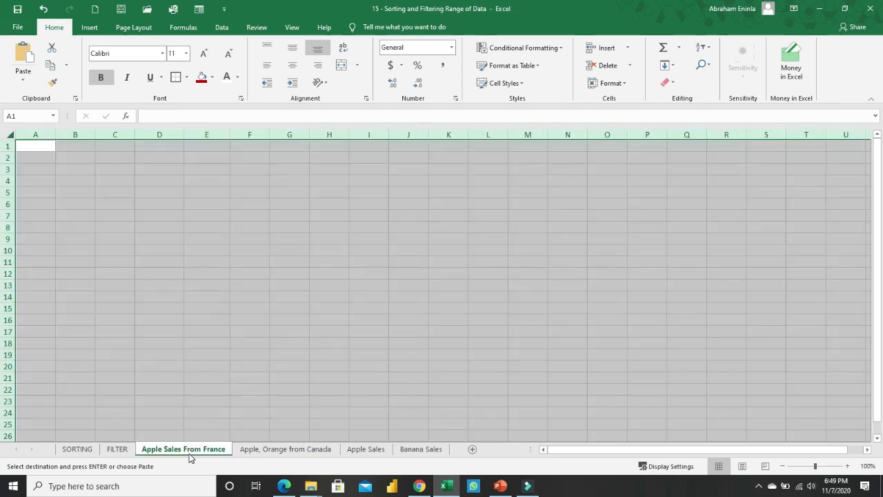
click(115, 450)
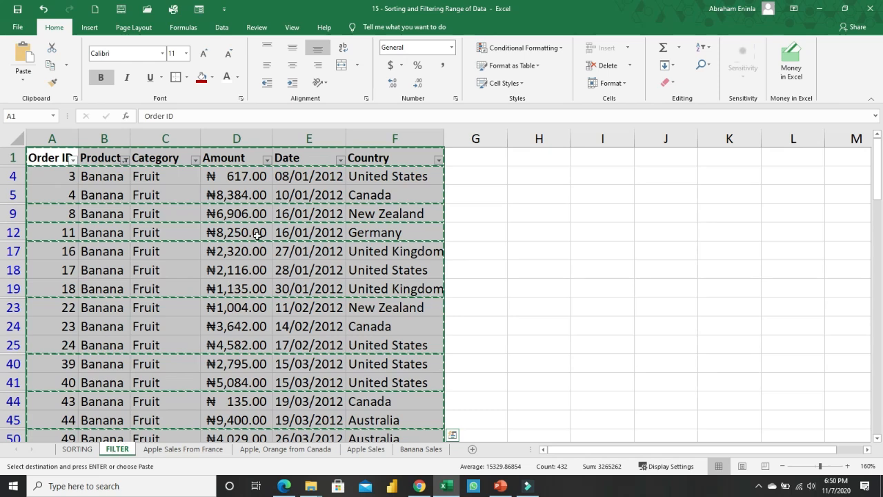
click(221, 26)
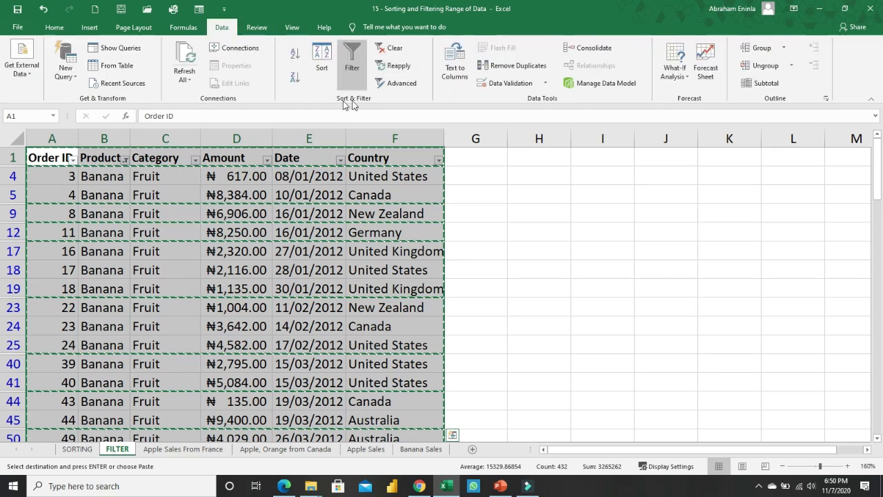
click(394, 48)
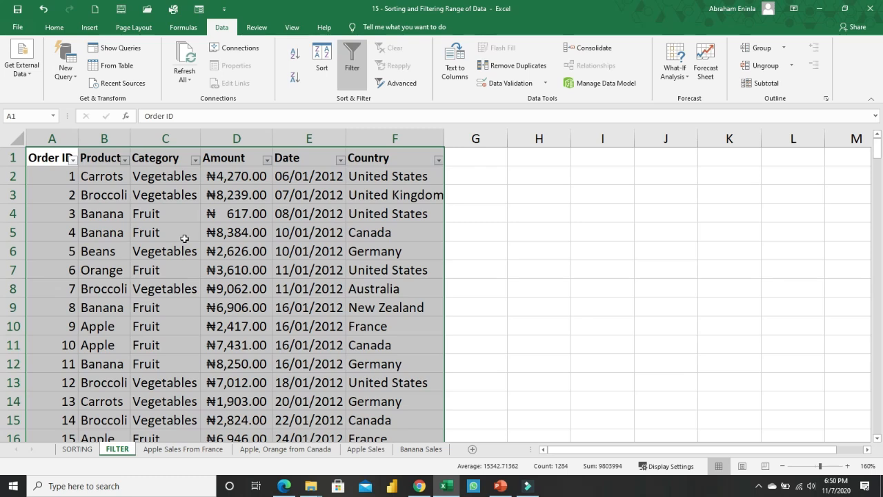
Step: Filter the Product column of the order data to show only Apple
click(125, 160)
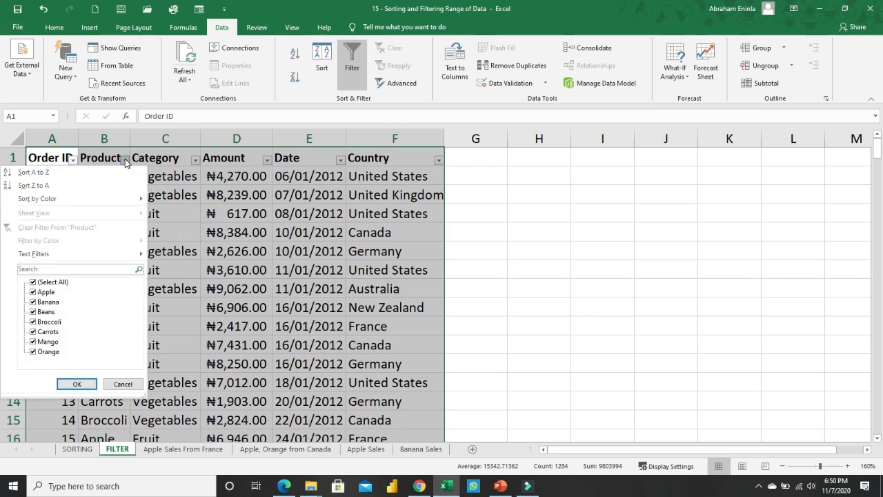
click(34, 282)
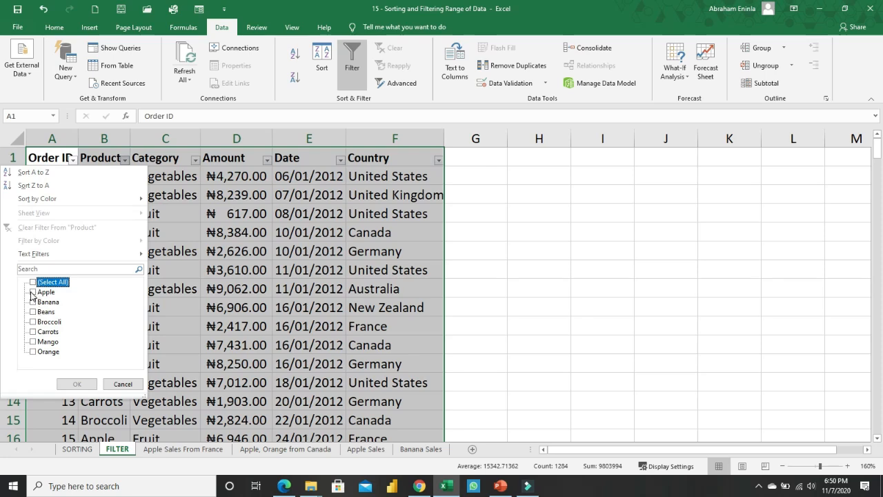
click(32, 292)
click(76, 384)
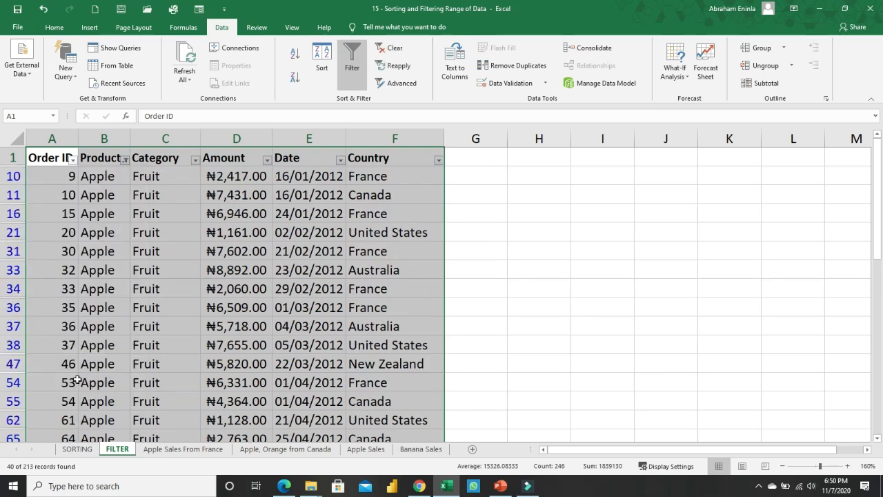
Step: Filter the Country column of the Apple orders to show only France
click(439, 161)
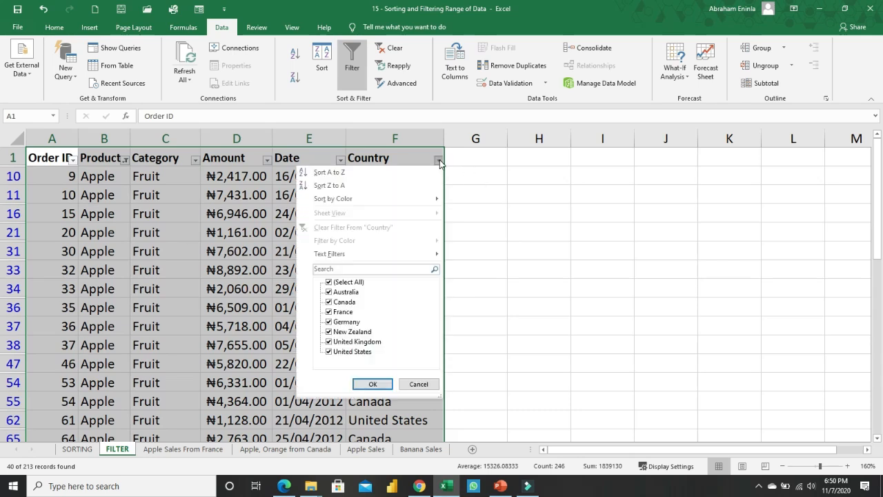
click(329, 282)
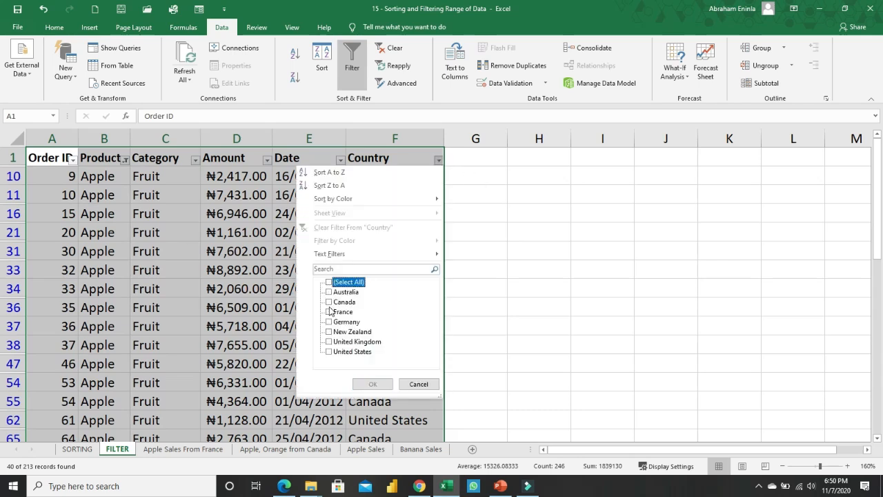
click(329, 312)
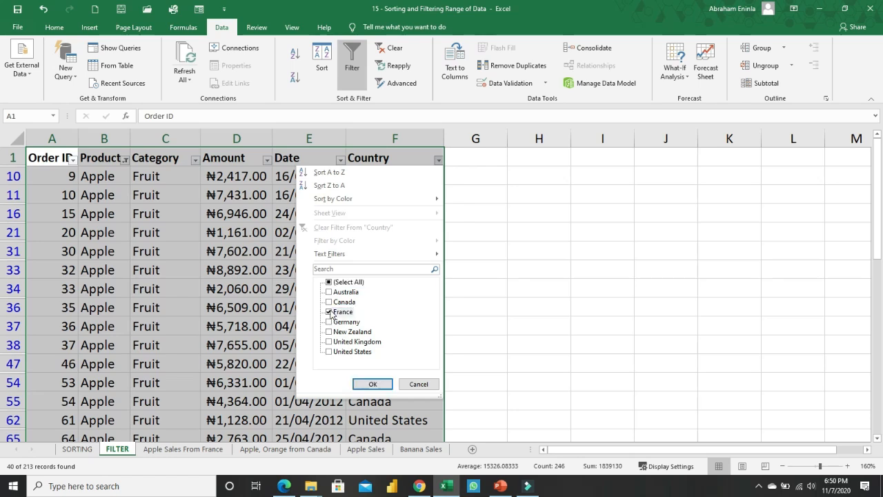
click(371, 384)
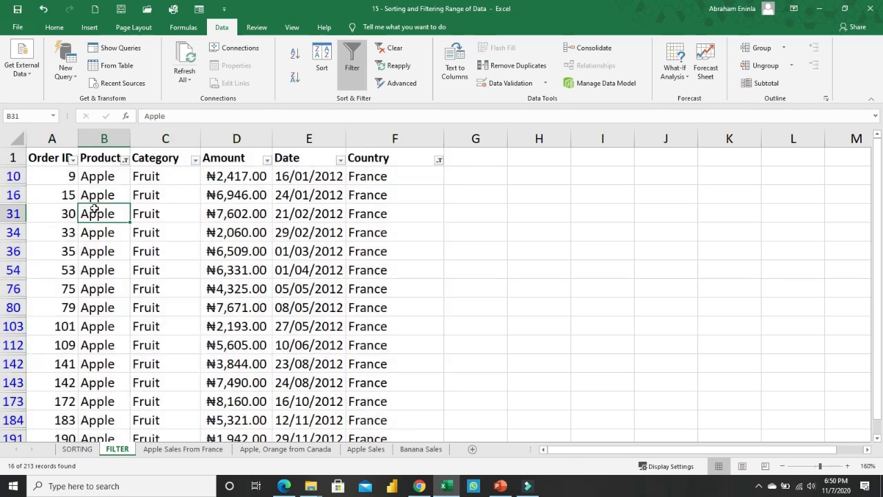
Step: Copy the filtered Apple orders from France together with their header row, starting from cell A1
click(95, 210)
drag(378, 178, 382, 288)
drag(57, 160, 366, 402)
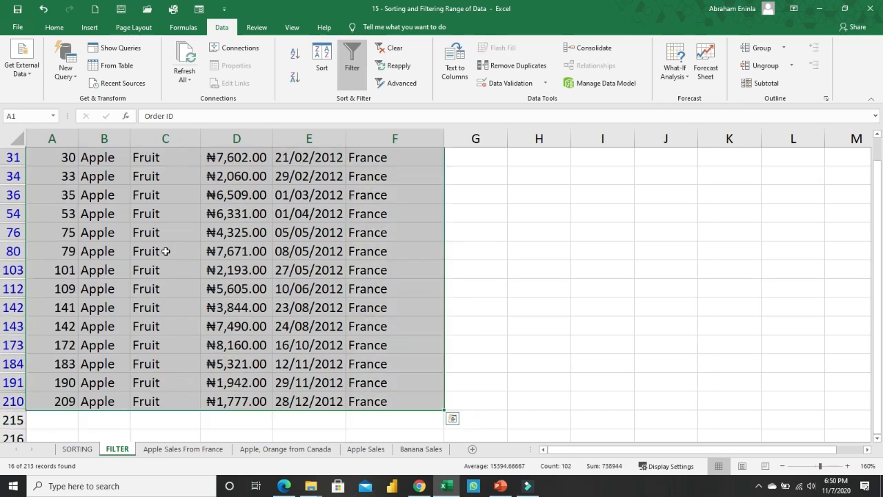
click(49, 27)
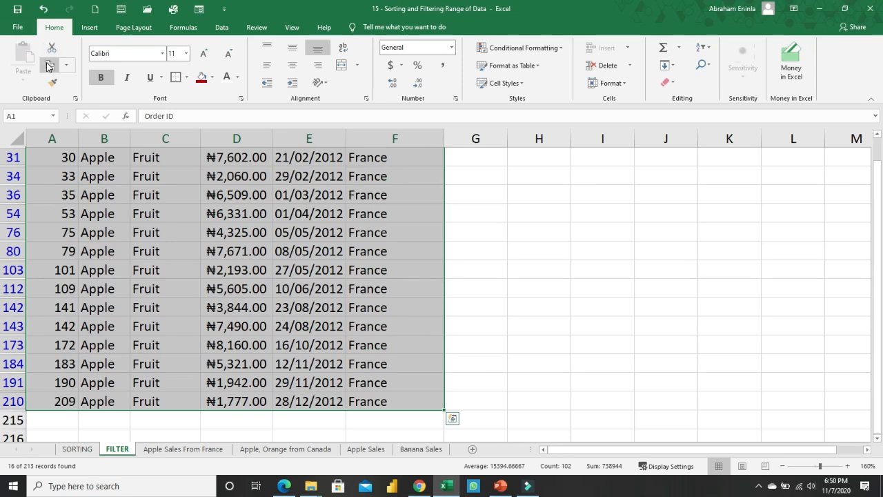
click(50, 65)
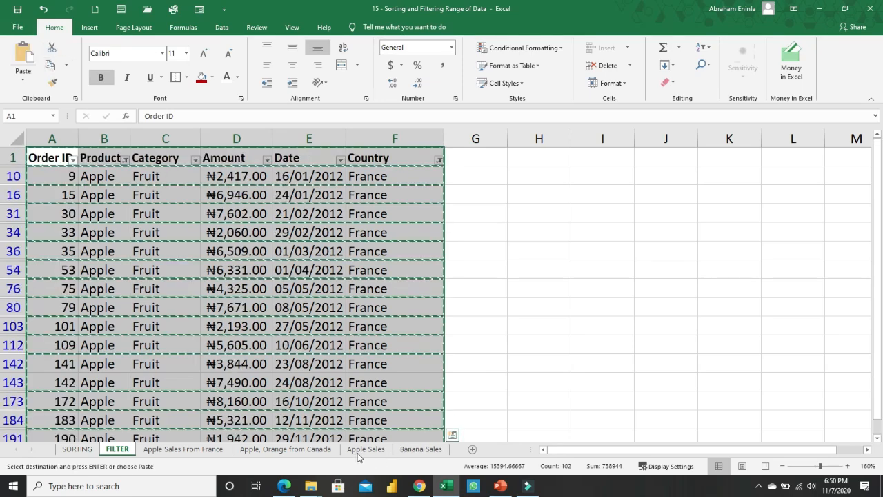
Step: Paste the copied orders at cell A1 of the Apple Sales From France sheet and select the pasted data rows below the header
click(185, 451)
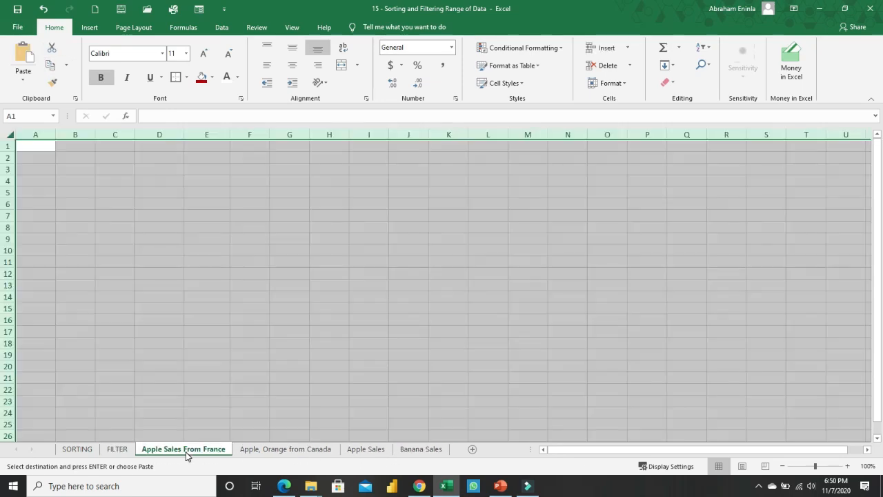
click(48, 148)
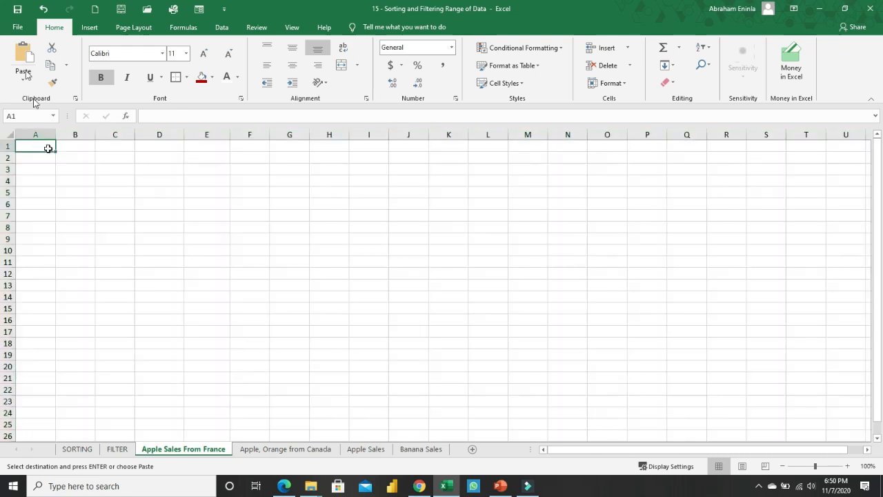
click(23, 60)
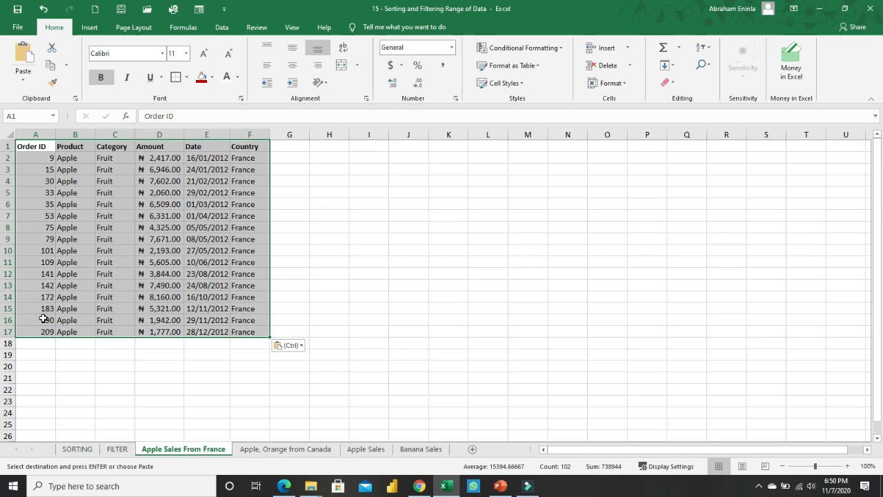
drag(35, 158, 238, 330)
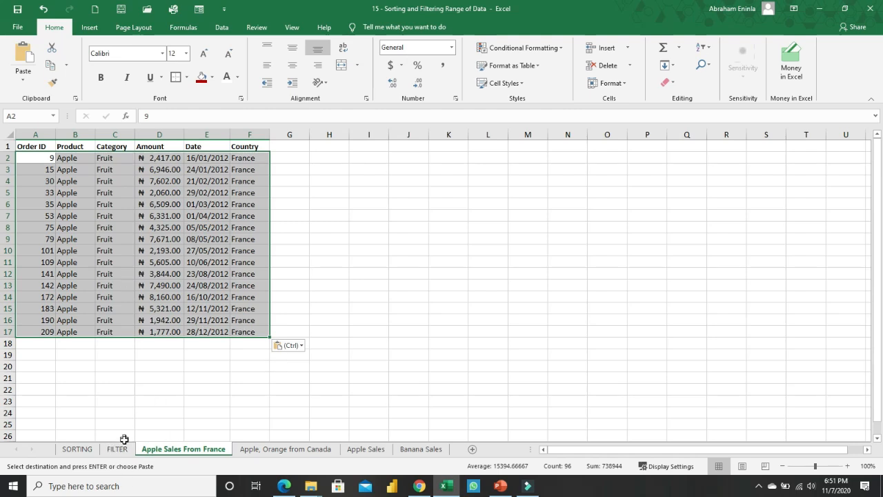
Step: Return to the FILTER sheet and clear the Product and Country filters from the order data
click(295, 450)
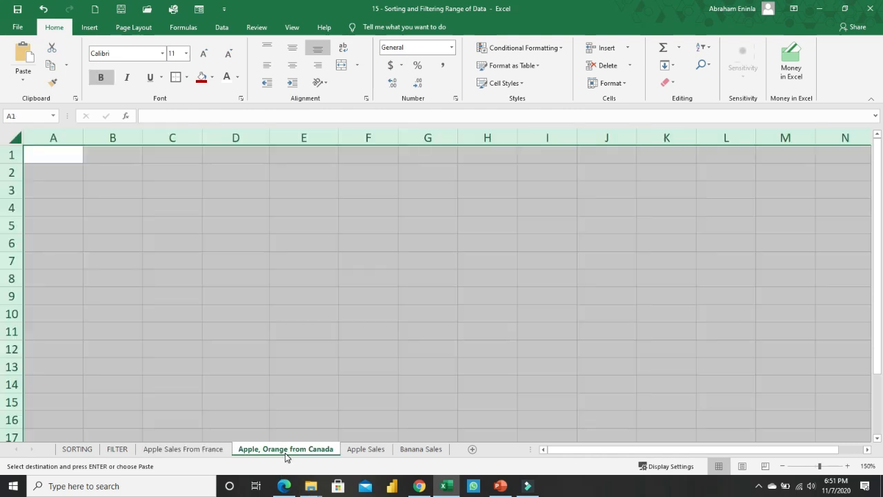
click(117, 449)
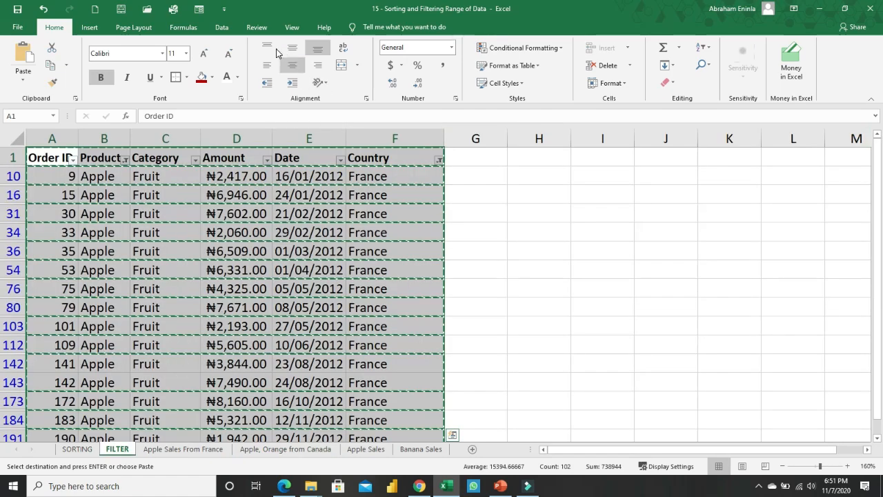
click(223, 28)
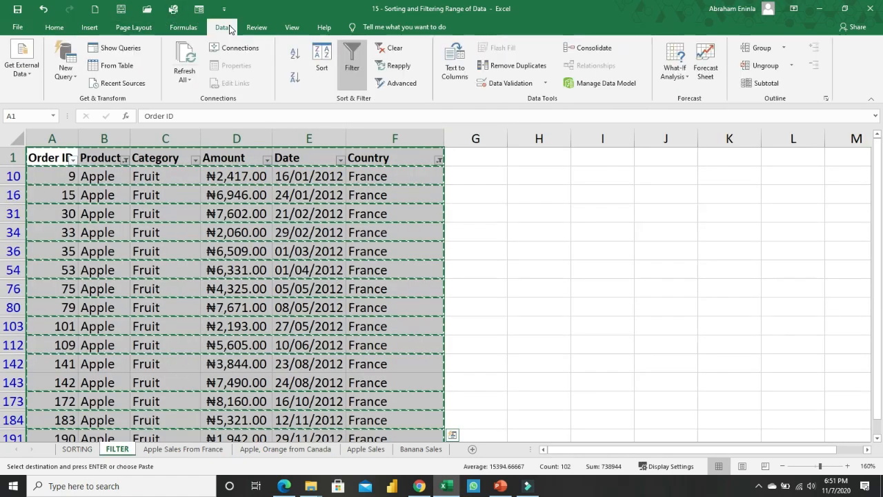
click(391, 50)
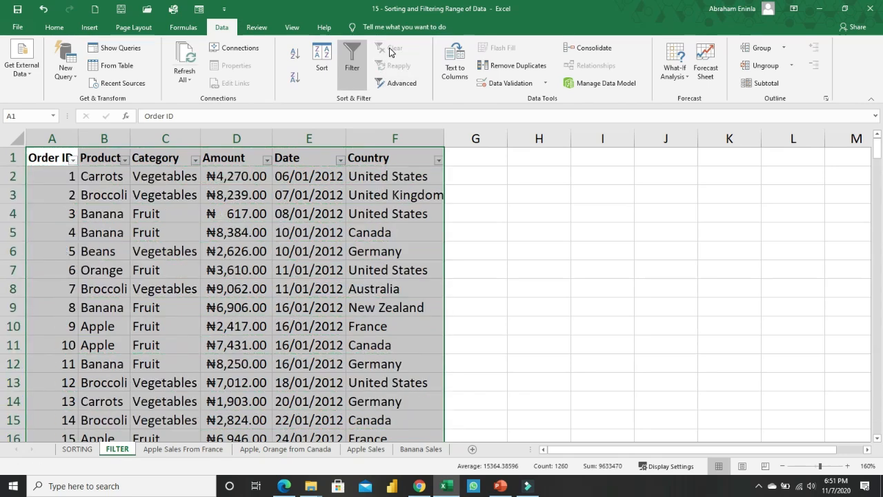
Step: Filter the Product column of the order data to show only Apple and Orange
click(125, 159)
click(33, 281)
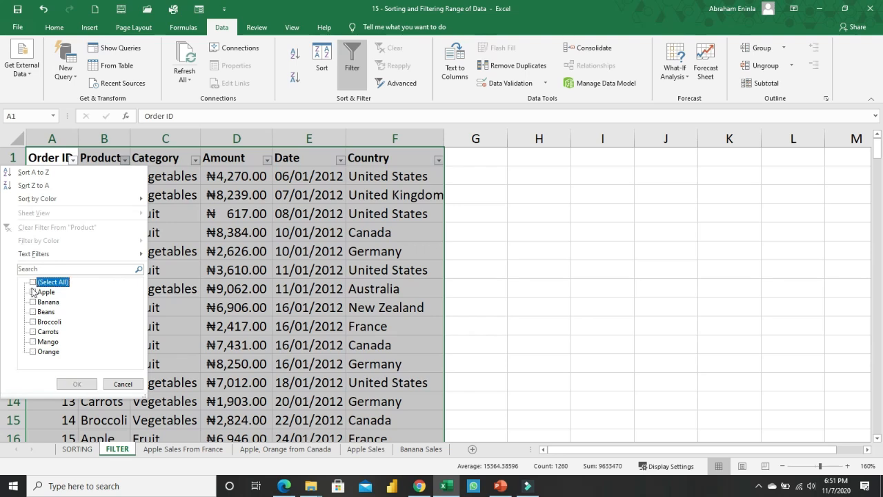
click(33, 292)
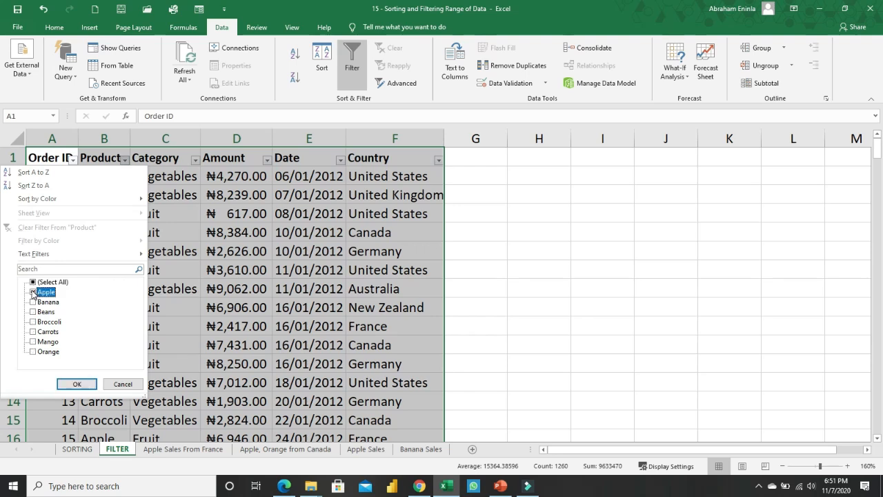
click(33, 354)
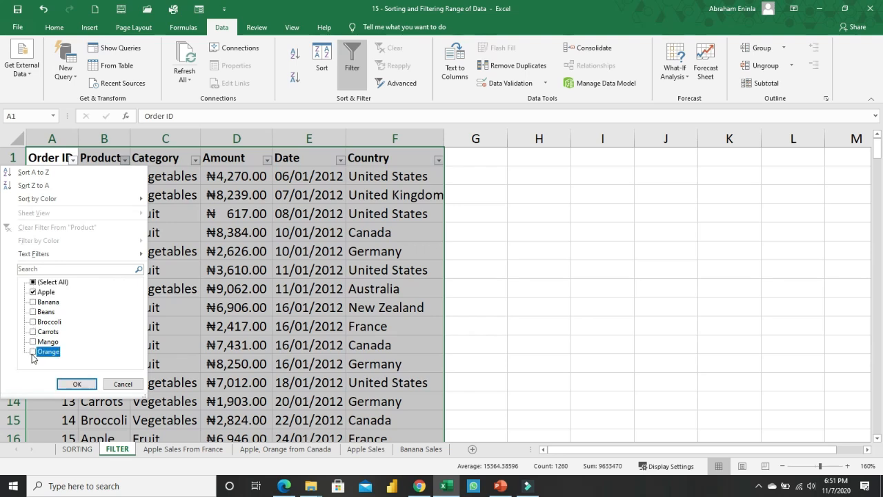
click(76, 383)
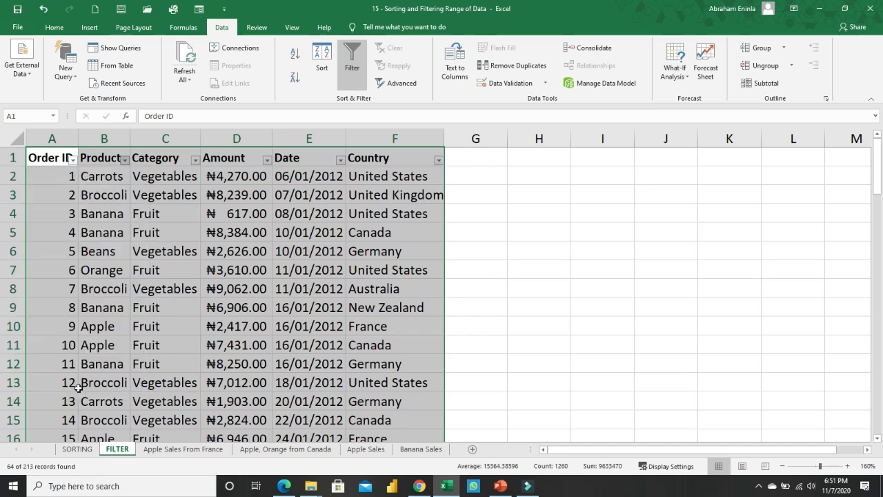
Step: Filter the Country column of the Apple and Orange orders to show only Canada
click(439, 162)
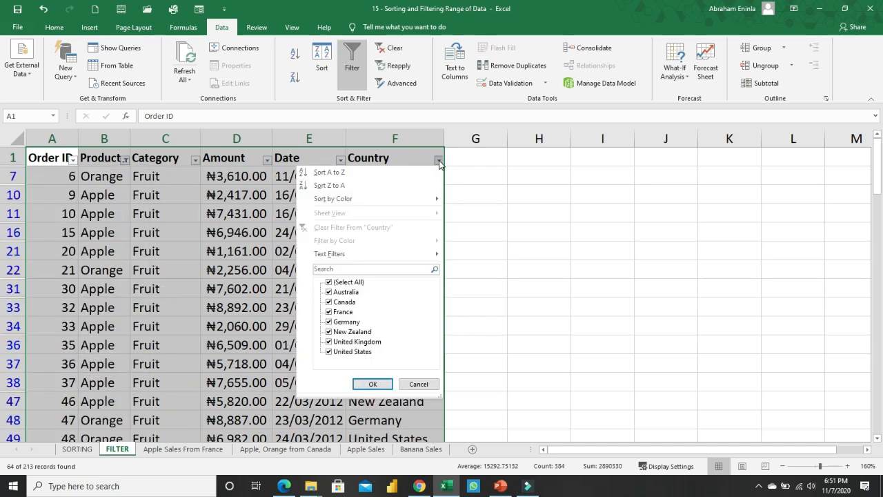
click(330, 283)
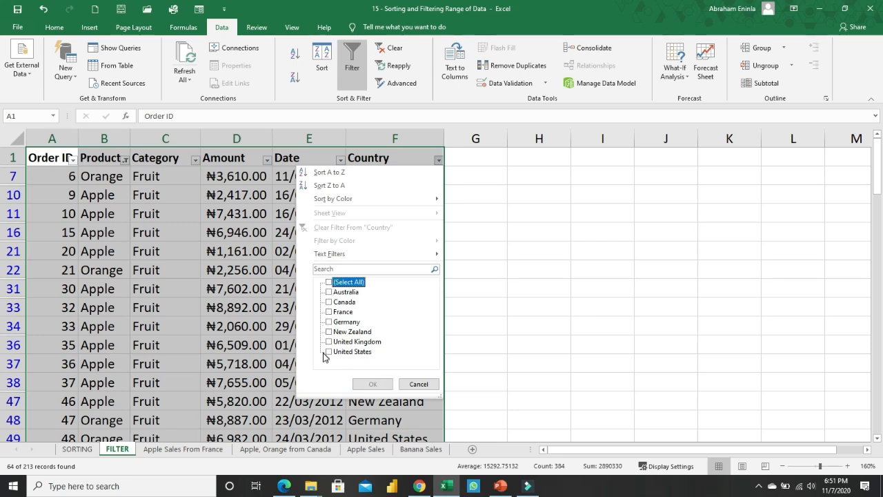
click(329, 302)
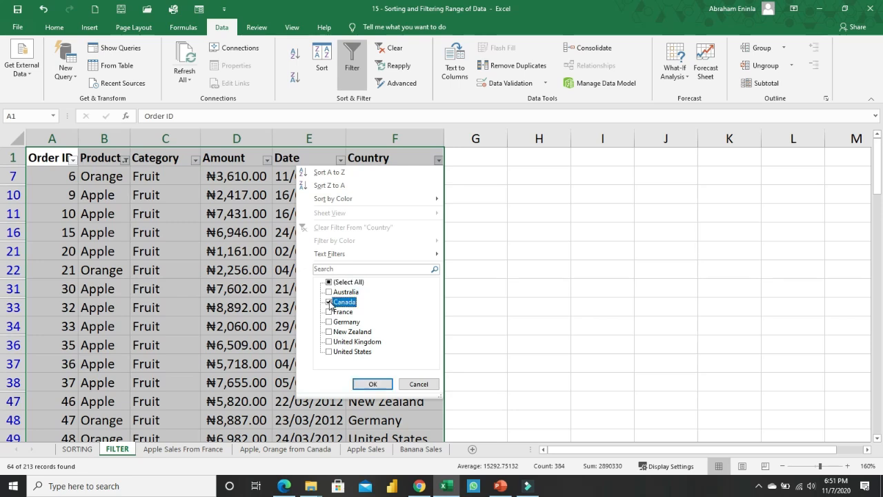
click(371, 384)
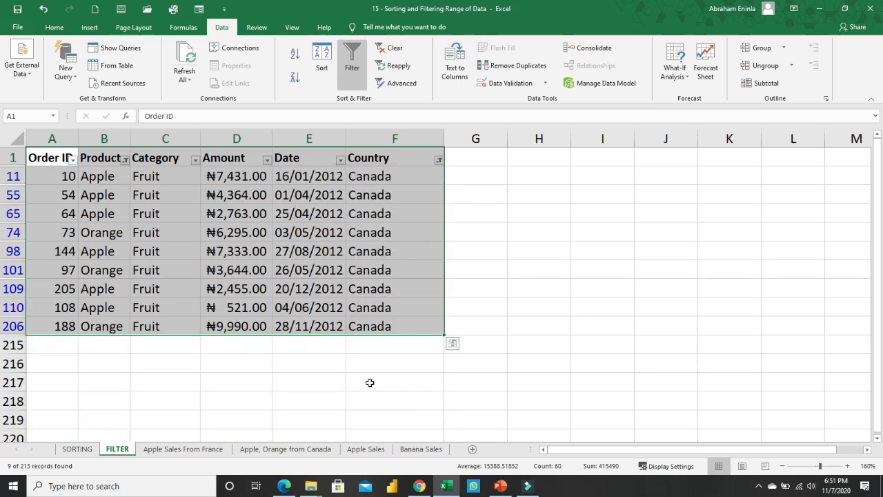
Step: Copy the filtered Canadian orders with their header row and paste them at cell A1 of the Apple, Orange from Canada sheet
click(53, 27)
click(50, 66)
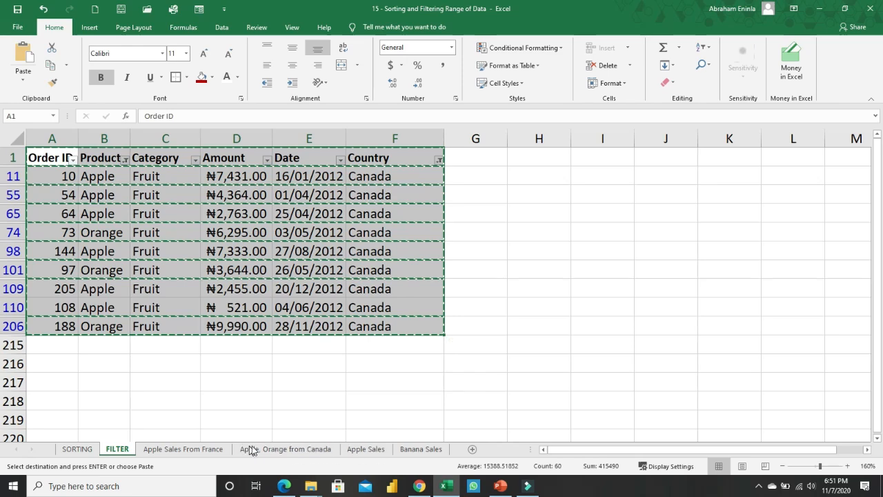
click(278, 450)
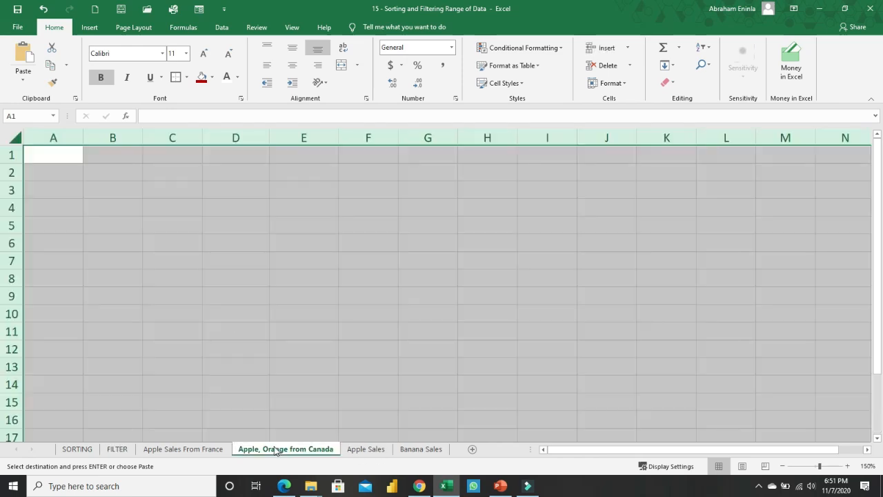
click(71, 155)
click(22, 55)
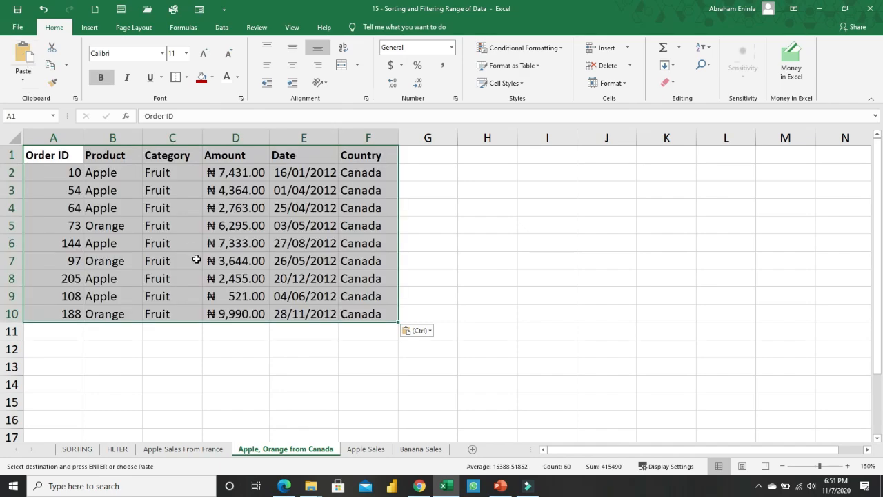
click(304, 211)
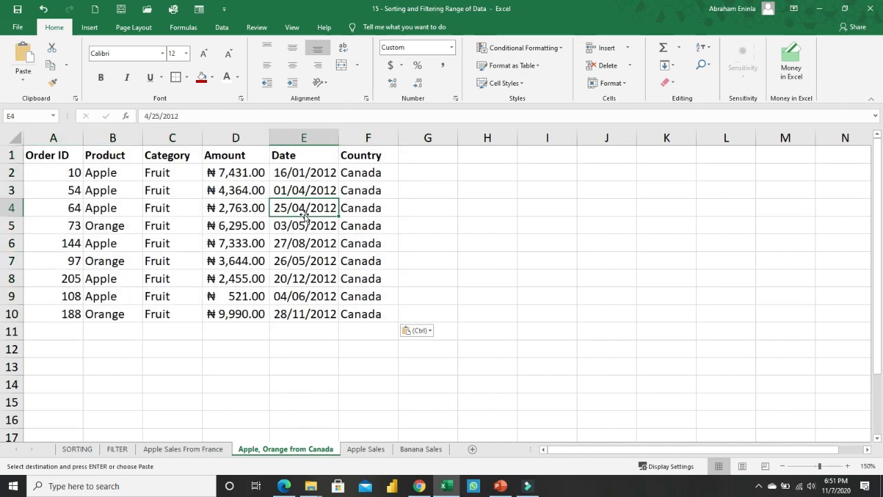
Step: Review the copied results on the Apple Sales From France, Apple, Orange from Canada, Apple Sales and Banana Sales sheets
click(186, 449)
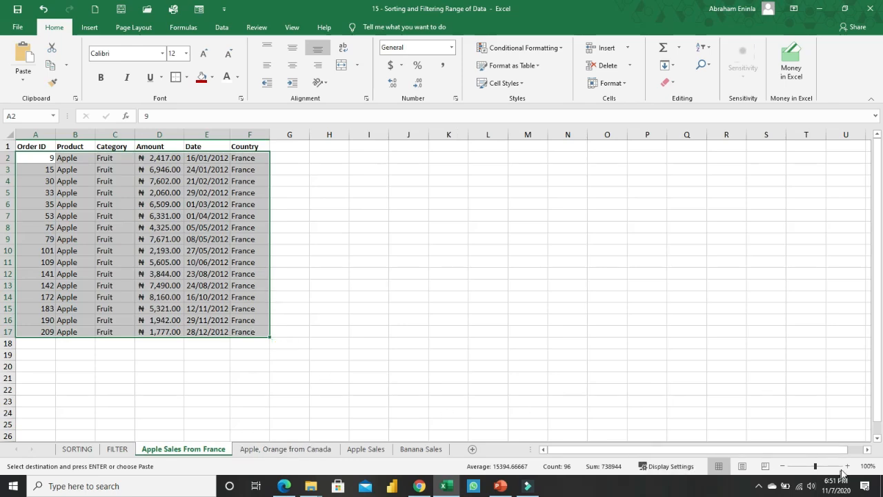
click(847, 466)
click(848, 466)
click(849, 467)
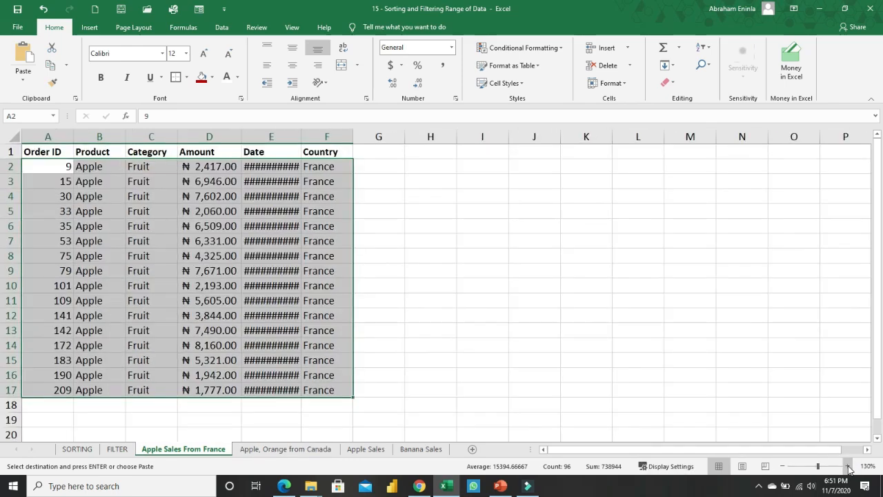
click(294, 450)
click(366, 450)
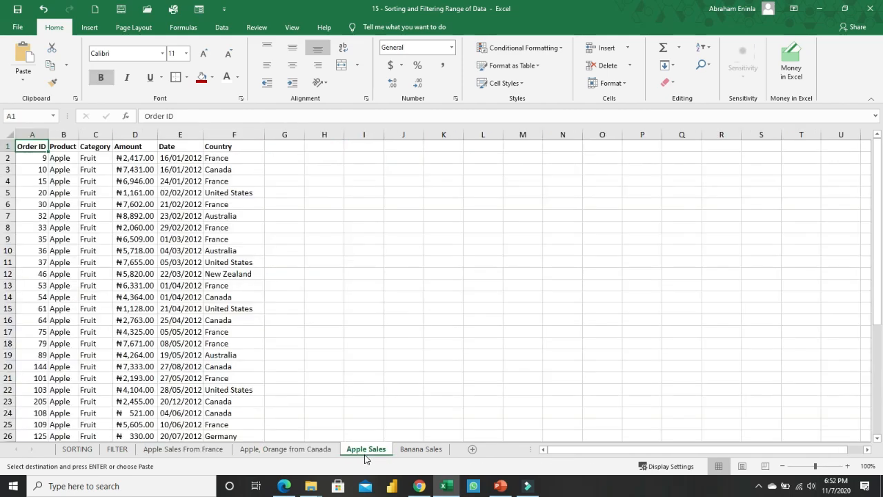
click(409, 452)
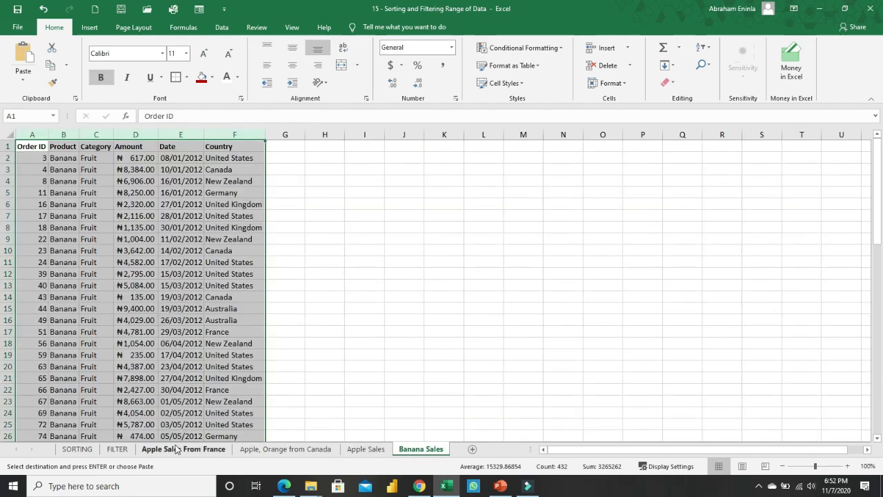
Step: Return to the FILTER sheet and clear the Apple and Orange product filter and the Canada country filter
click(128, 449)
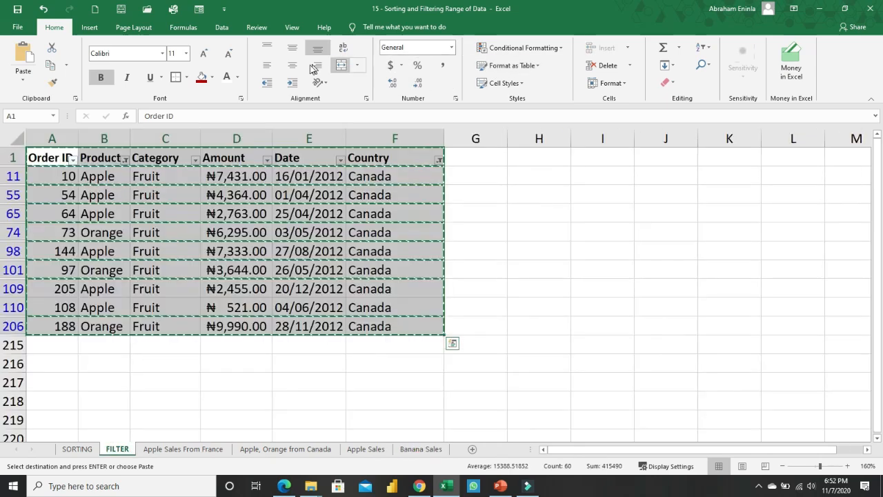
click(224, 27)
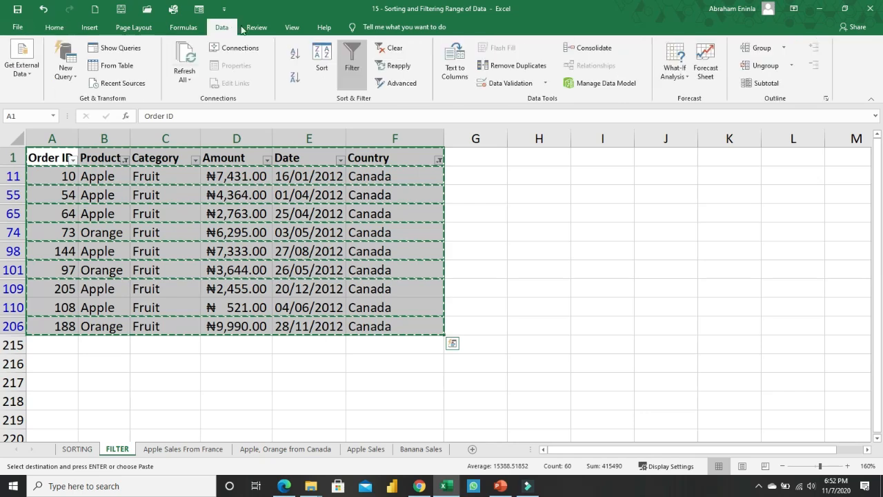
click(381, 50)
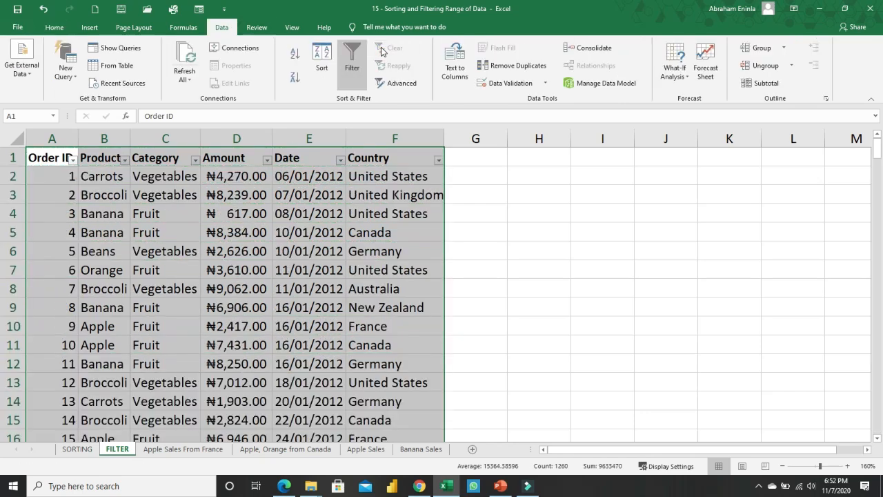